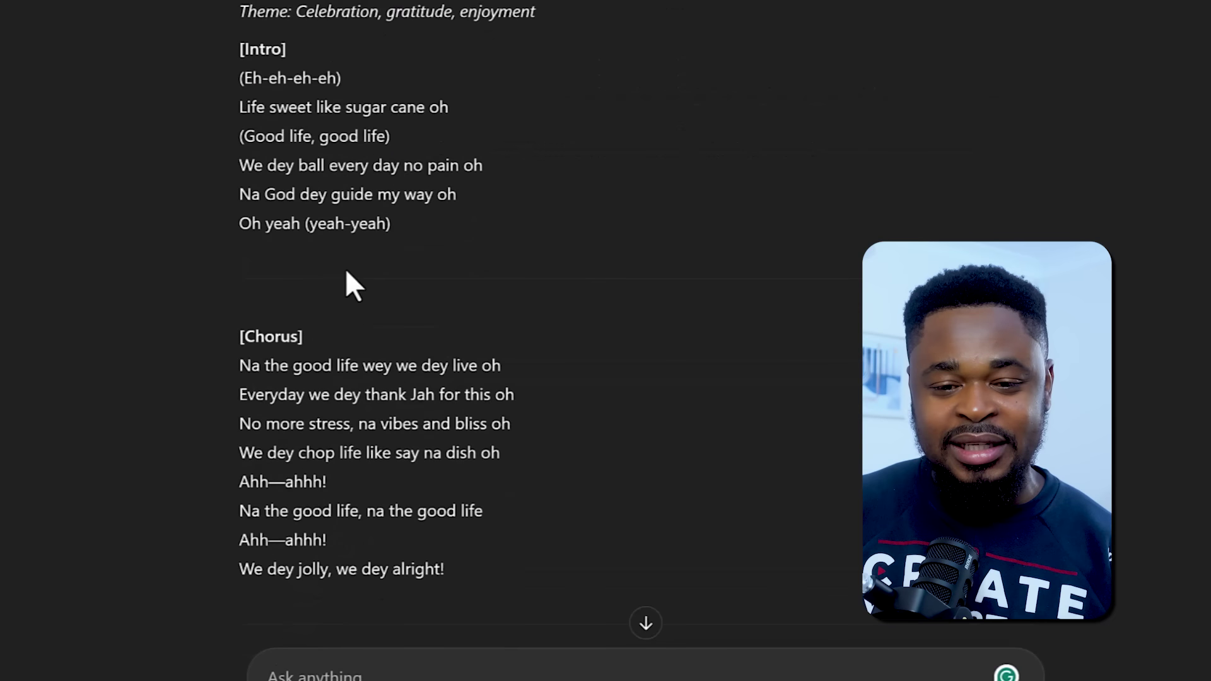
# - Read through the generated "Good Life" lyrics, from the intro through the chorus, first verse and pre-chorus
pyautogui.moveTo(268, 107); pyautogui.dragTo(325, 108)
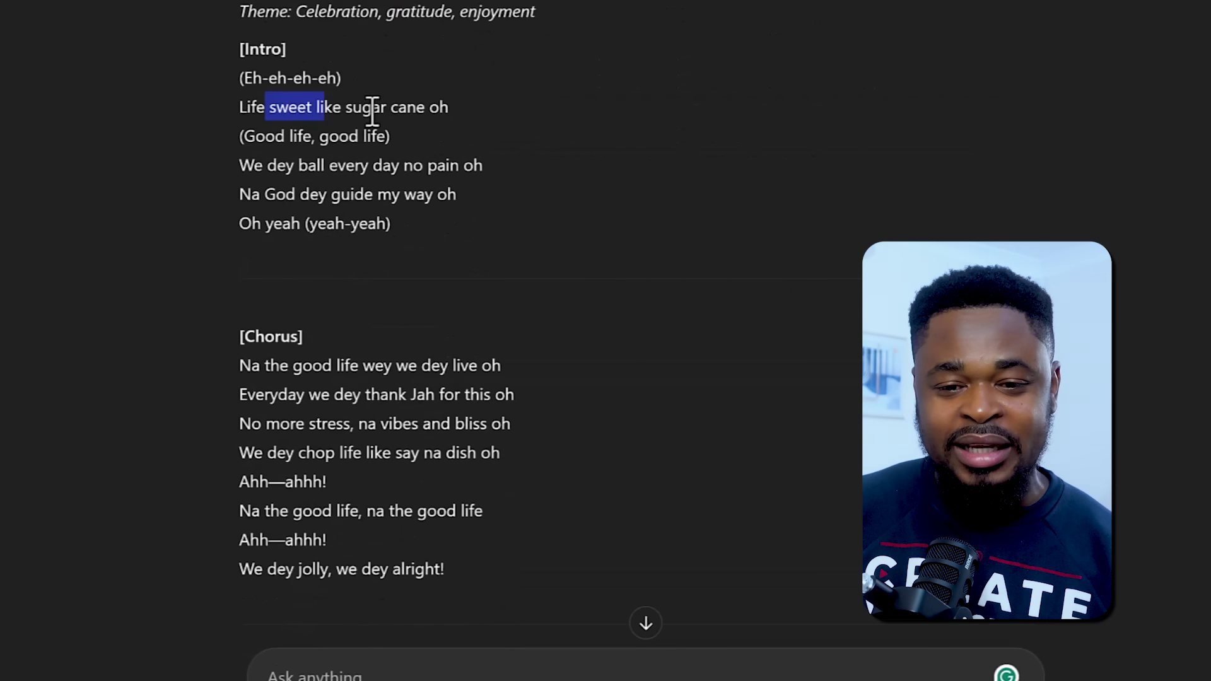
pyautogui.scroll(3, 436, 131)
pyautogui.moveTo(311, 165); pyautogui.dragTo(439, 203)
pyautogui.scroll(-6, 439, 203)
pyautogui.scroll(-3, 440, 206)
pyautogui.scroll(3, 441, 206)
pyautogui.moveTo(261, 157); pyautogui.dragTo(301, 138)
pyautogui.click(324, 167)
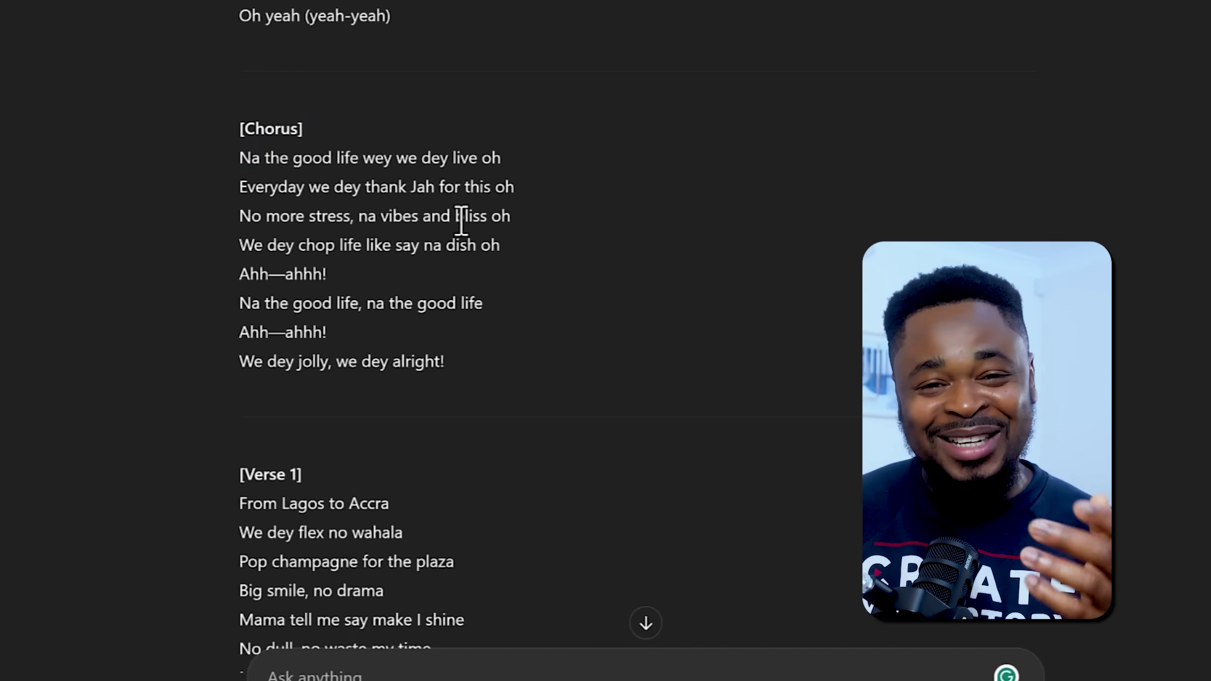
pyautogui.scroll(-1, 465, 259)
pyautogui.scroll(-1, 467, 263)
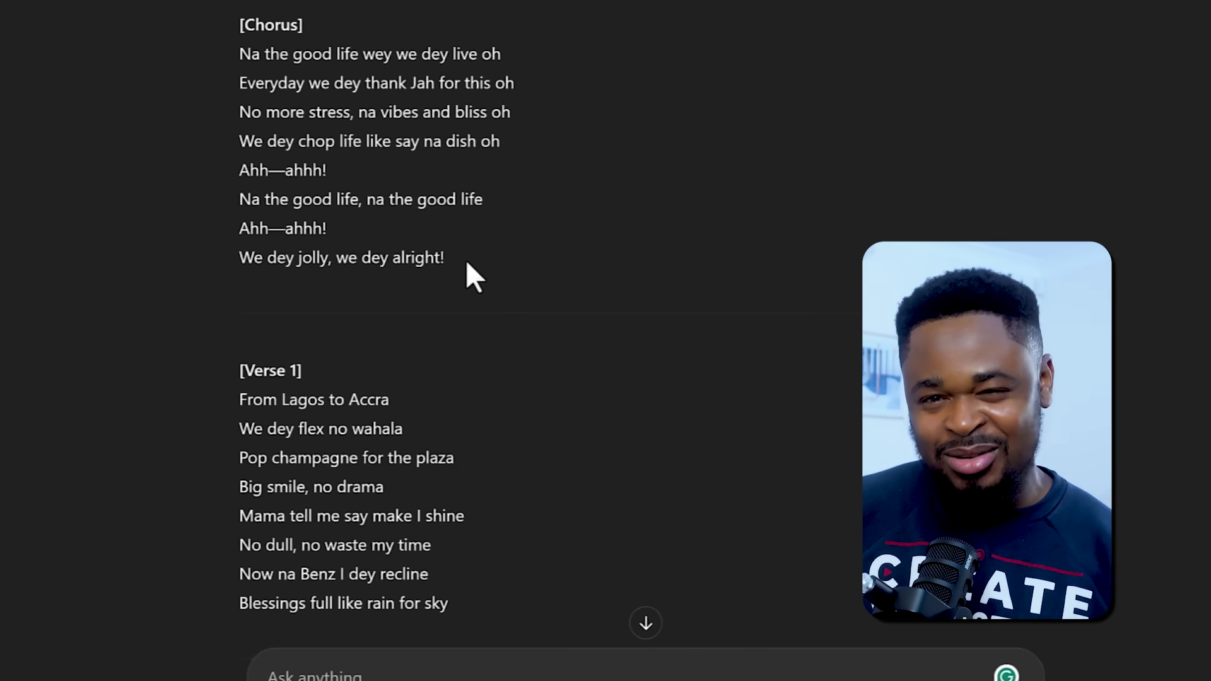
pyautogui.scroll(-3, 290, 357)
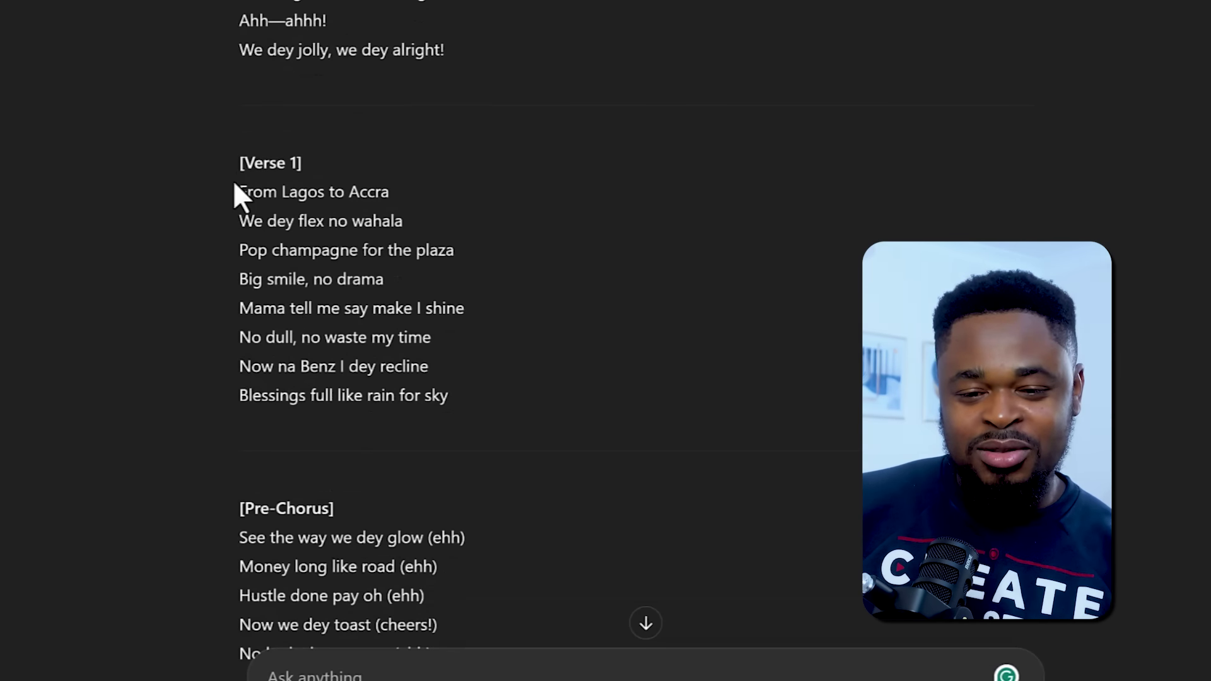
pyautogui.scroll(-3, 259, 233)
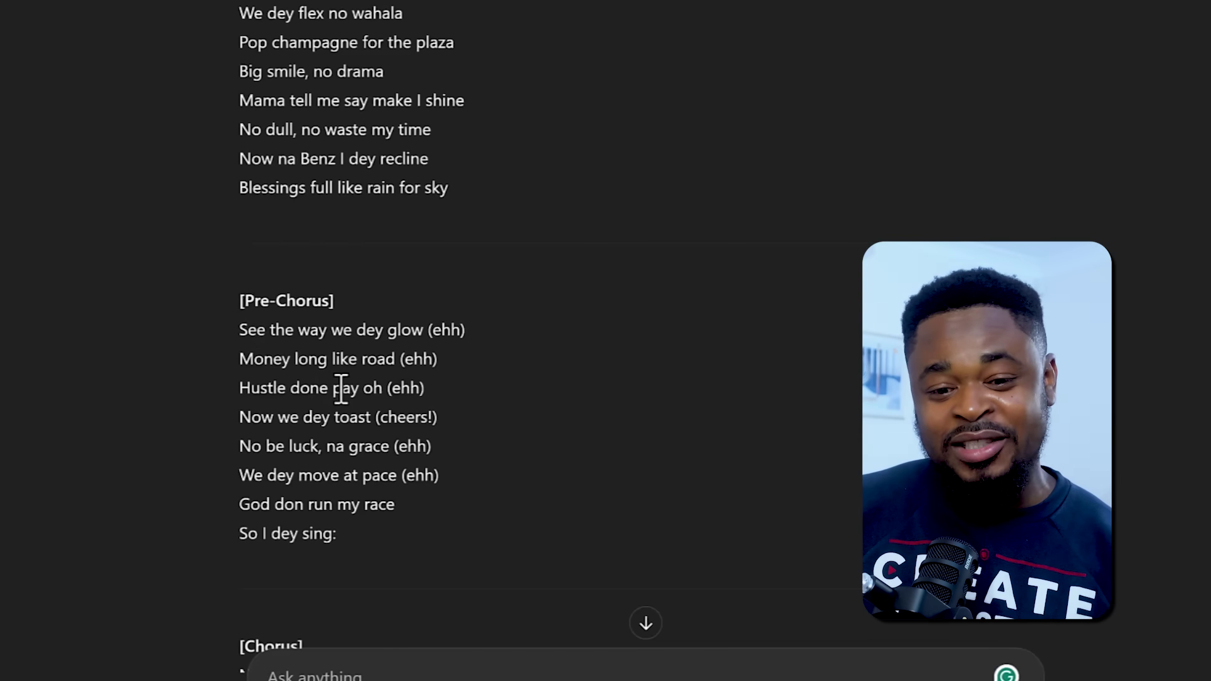
pyautogui.scroll(-10, 340, 388)
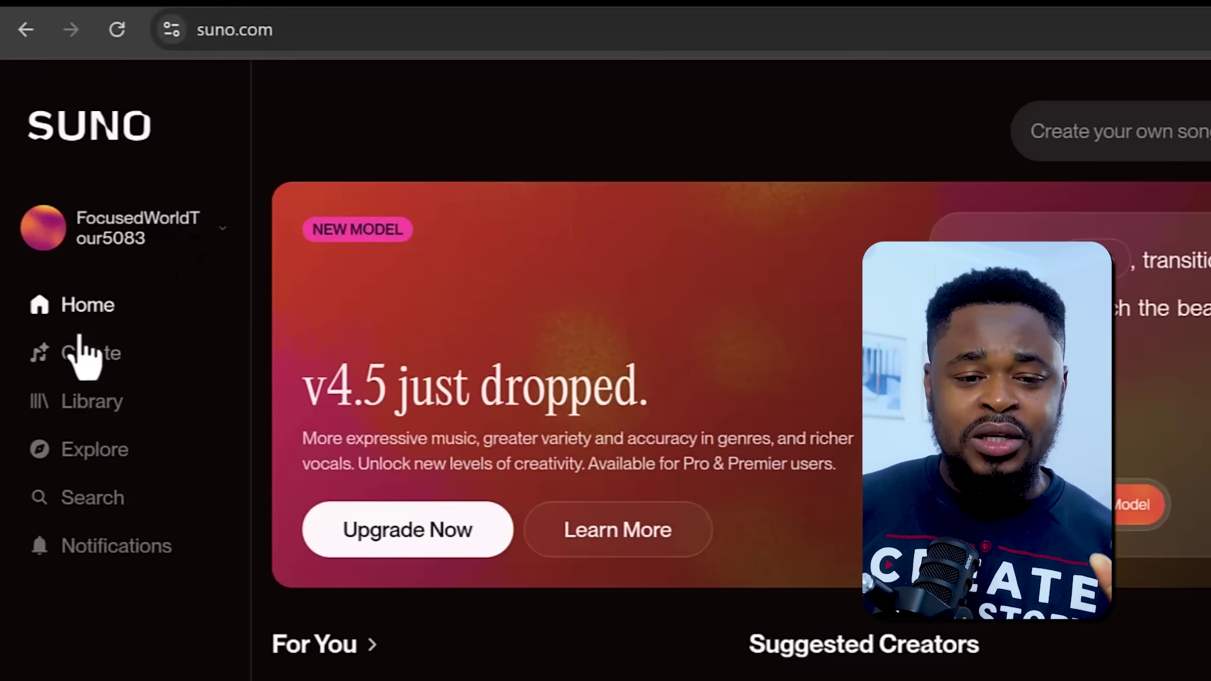
# - Open Suno's song creation page and try the Instrumental option, leaving it off so that lyrics can be entered
pyautogui.click(92, 366)
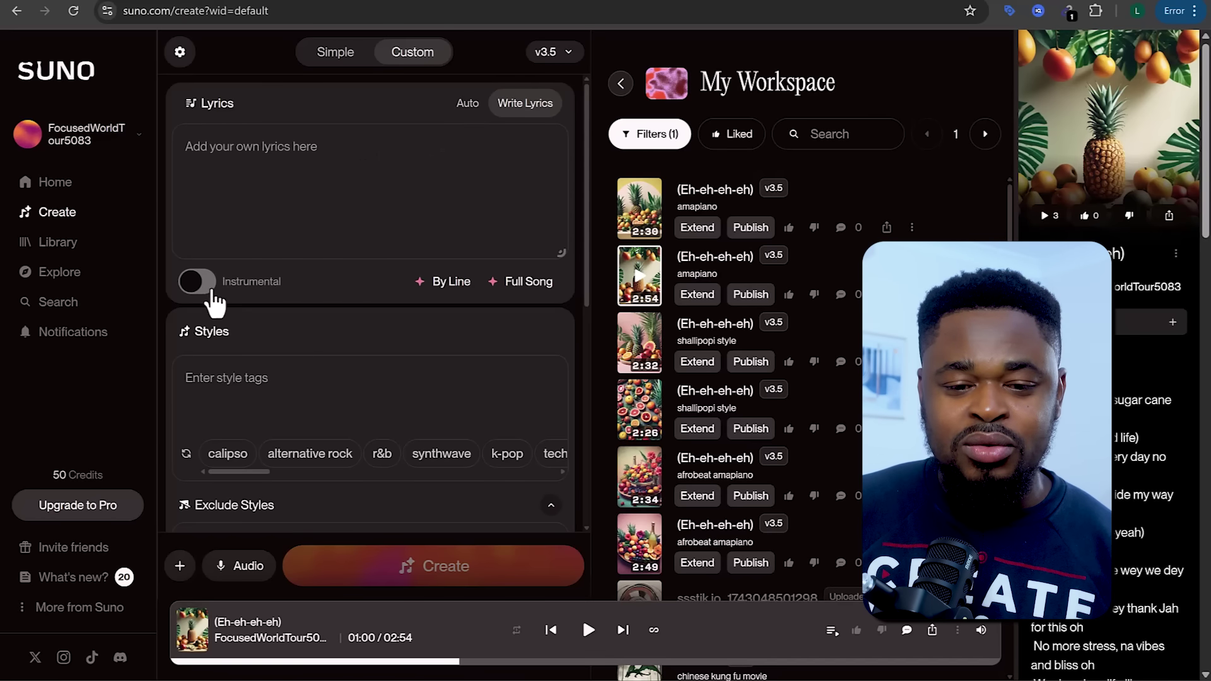
pyautogui.click(202, 288)
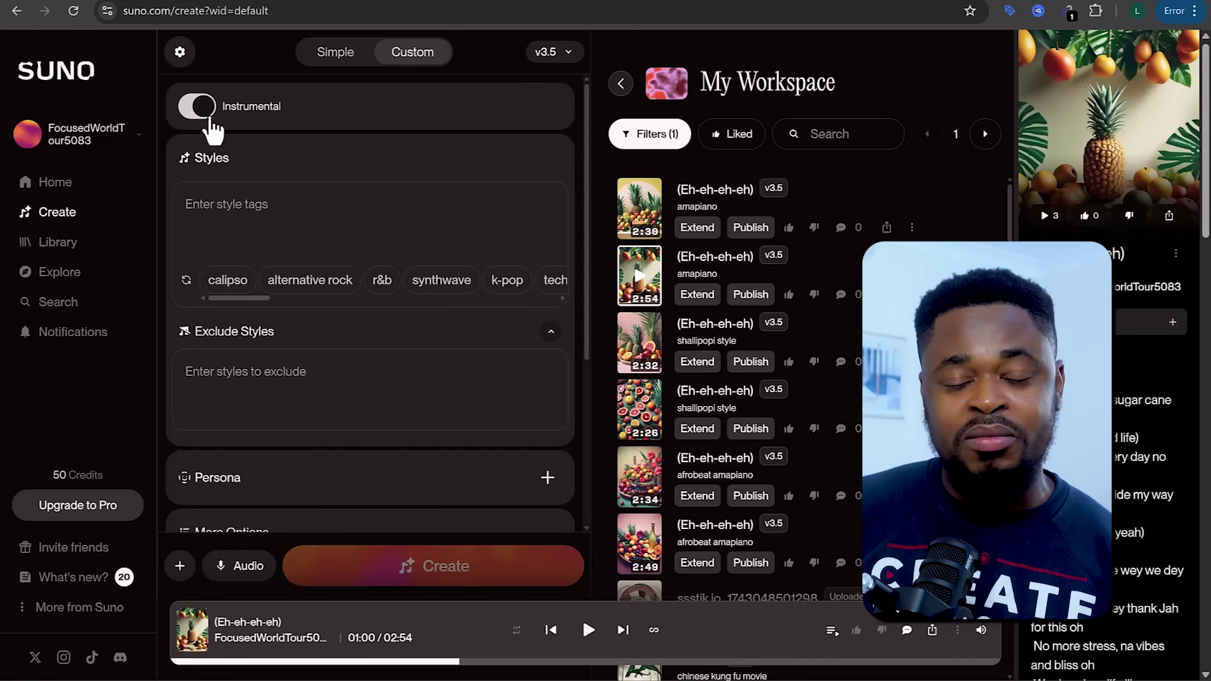
pyautogui.click(206, 107)
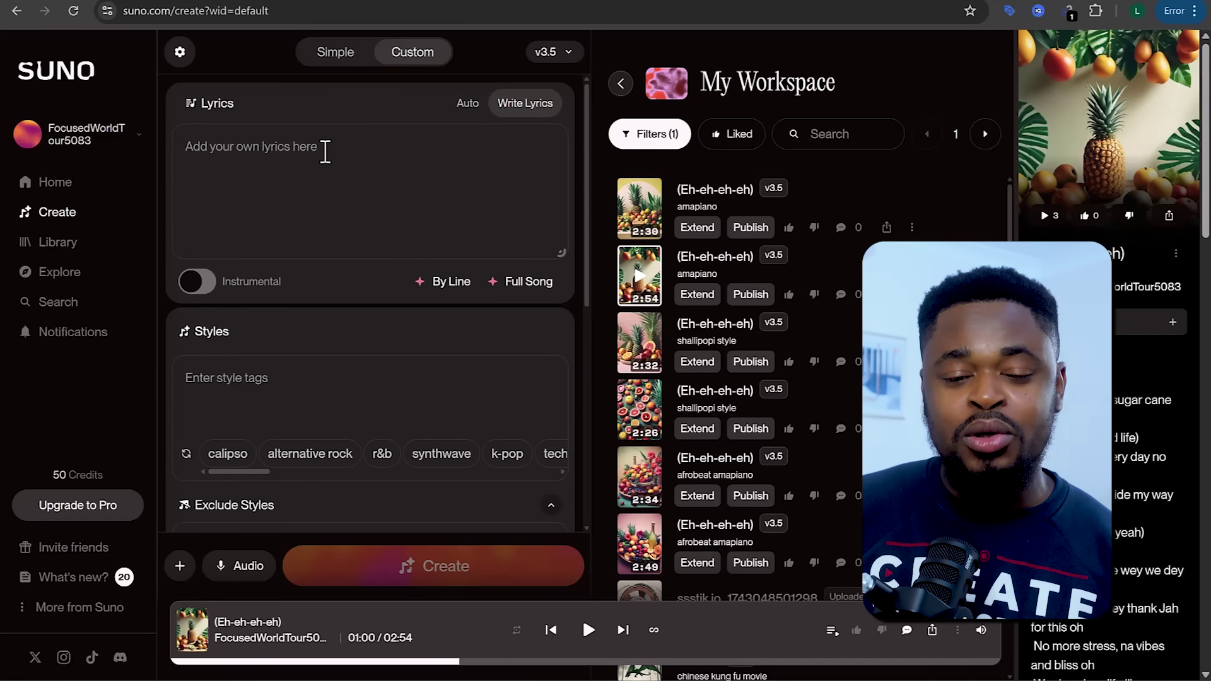
# - Switch to the ChatGPT conversation and review the "Good Life" lyrics from the title and tempo lines through the section labels
pyautogui.click(523, 2)
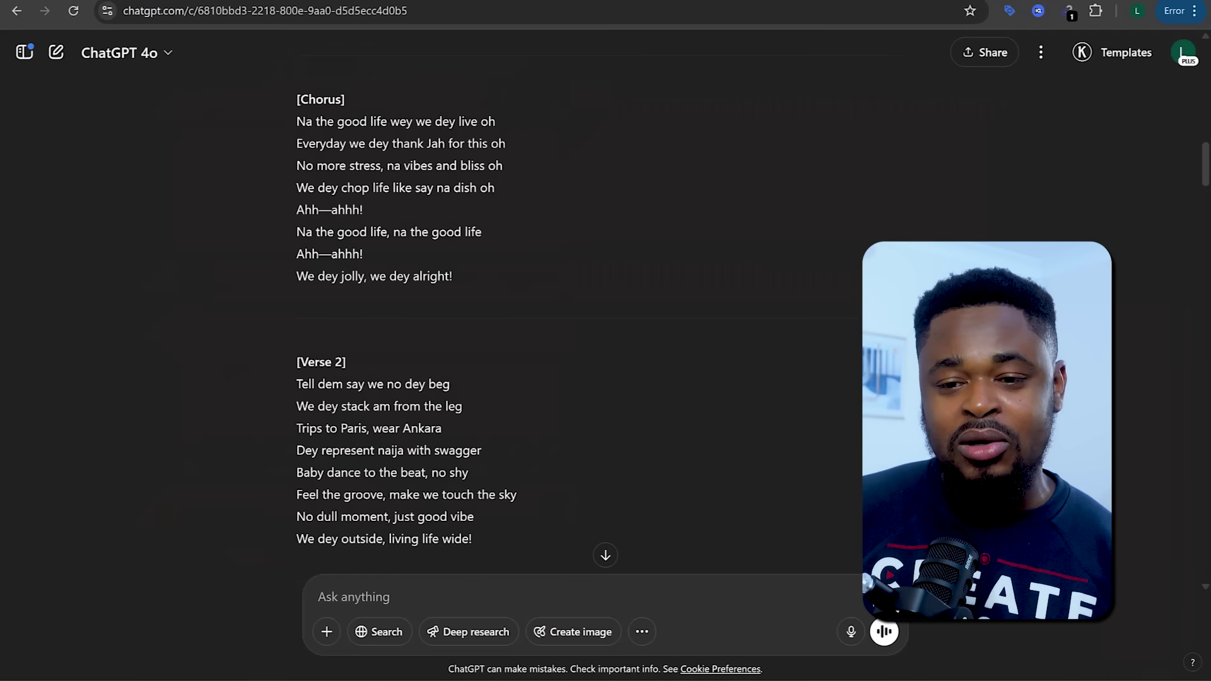
pyautogui.scroll(6, 539, 271)
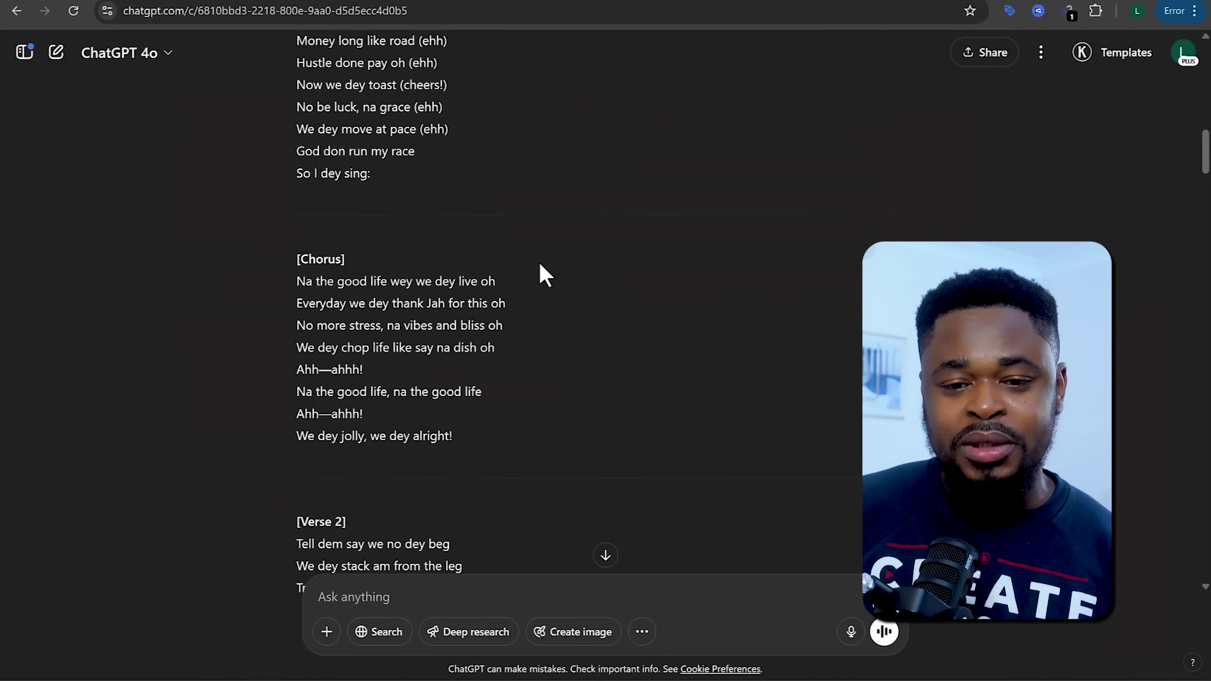
pyautogui.scroll(8, 538, 275)
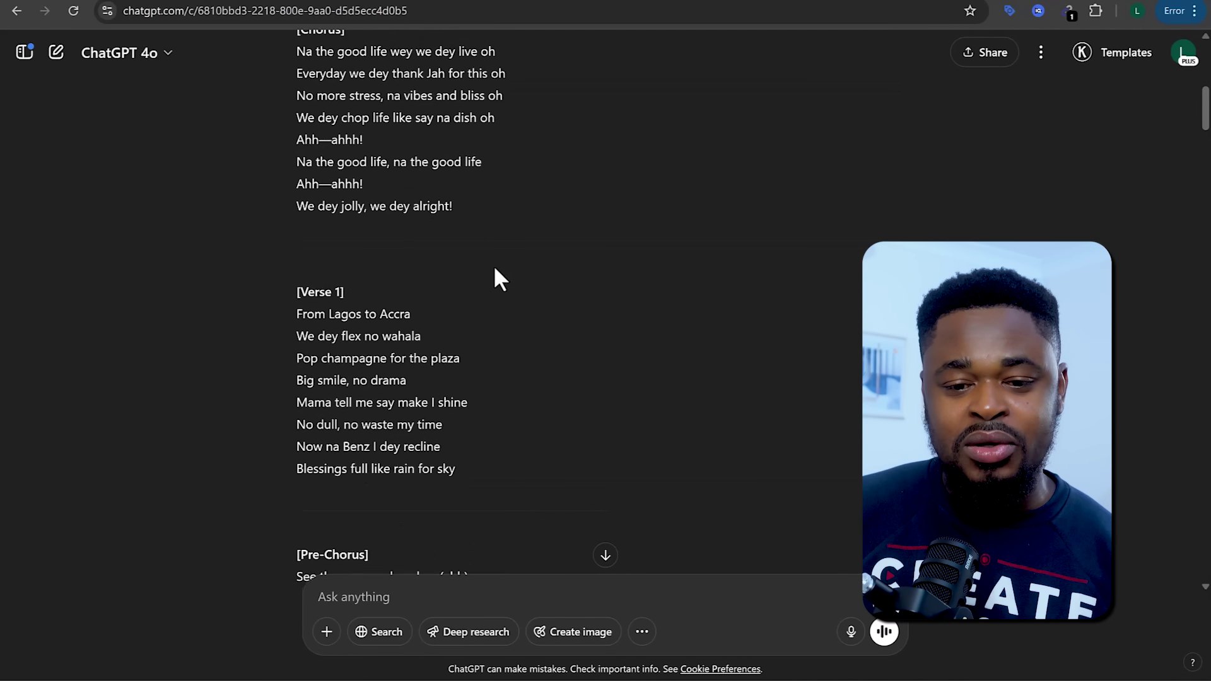
pyautogui.scroll(5, 372, 250)
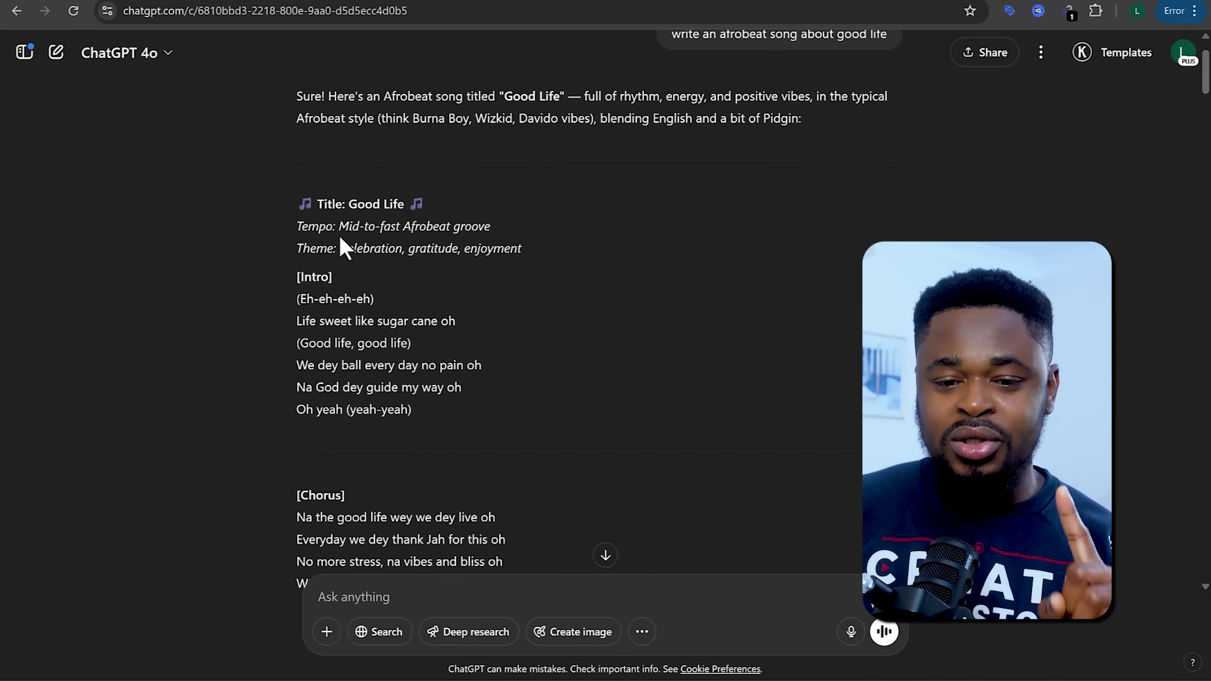
pyautogui.moveTo(303, 226); pyautogui.dragTo(413, 416)
pyautogui.click(311, 251)
pyautogui.moveTo(298, 214); pyautogui.dragTo(527, 551)
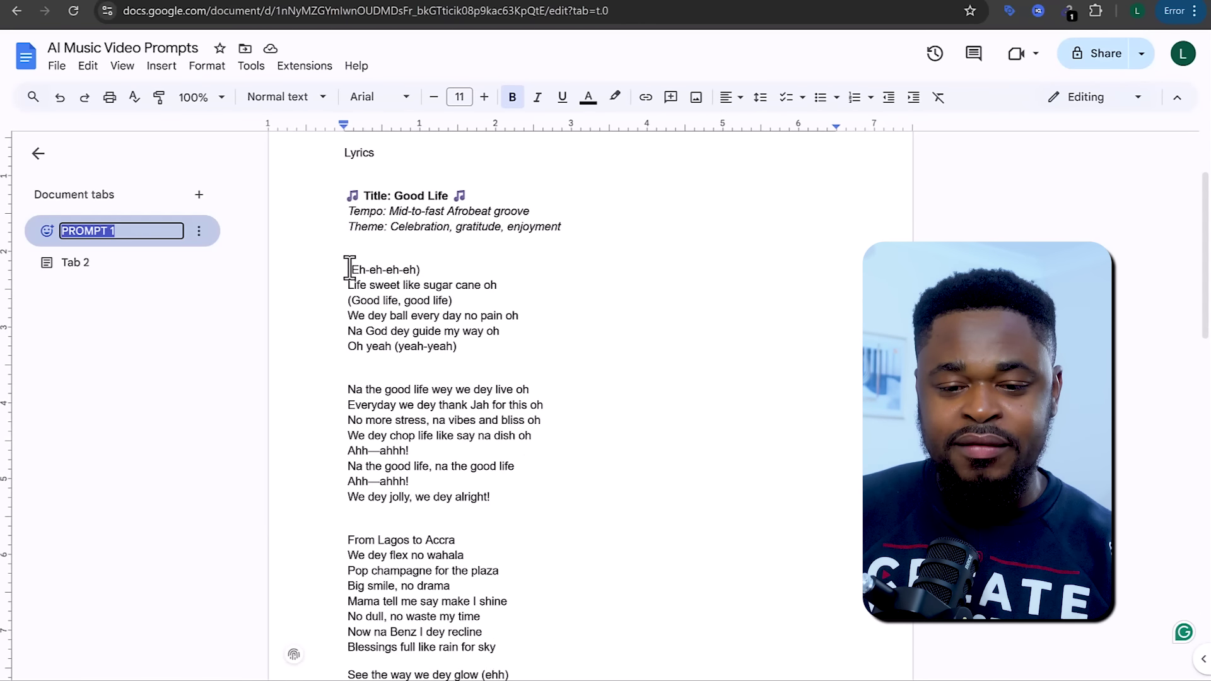
# - Copy the lyrics without section labels from the AI Music Video Prompts document into Suno's song lyrics
pyautogui.moveTo(431, 451); pyautogui.dragTo(489, 680)
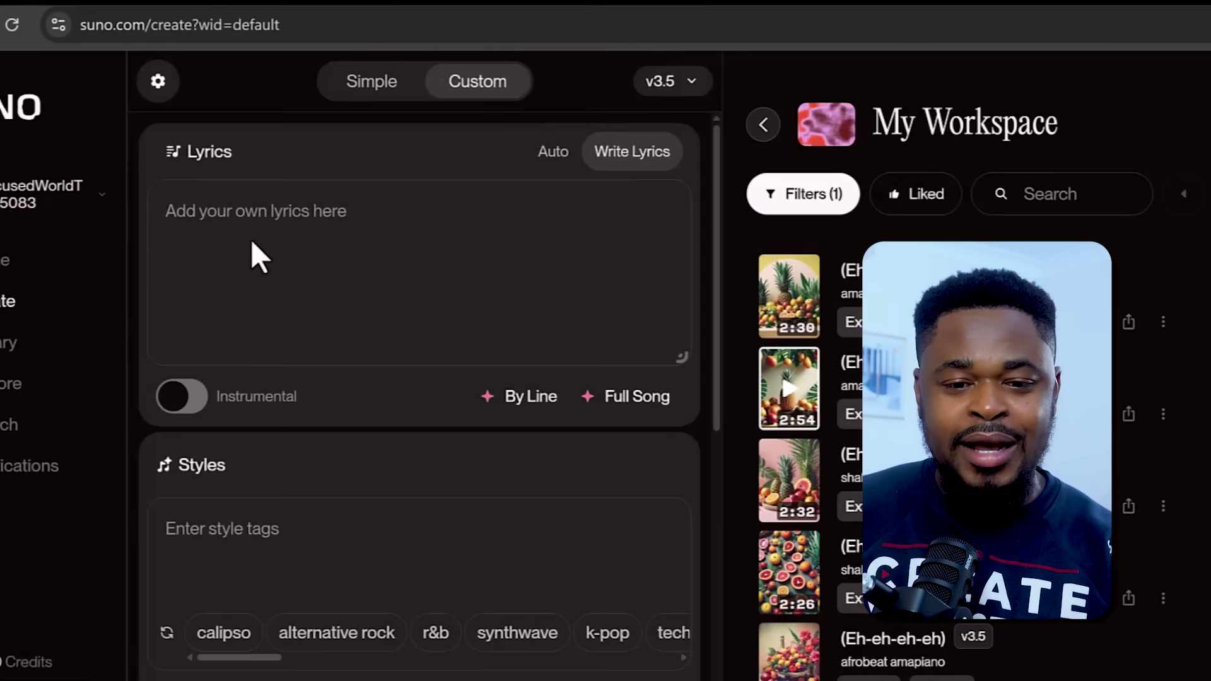
pyautogui.click(241, 168)
pyautogui.hotkey('ctrl', 'v')
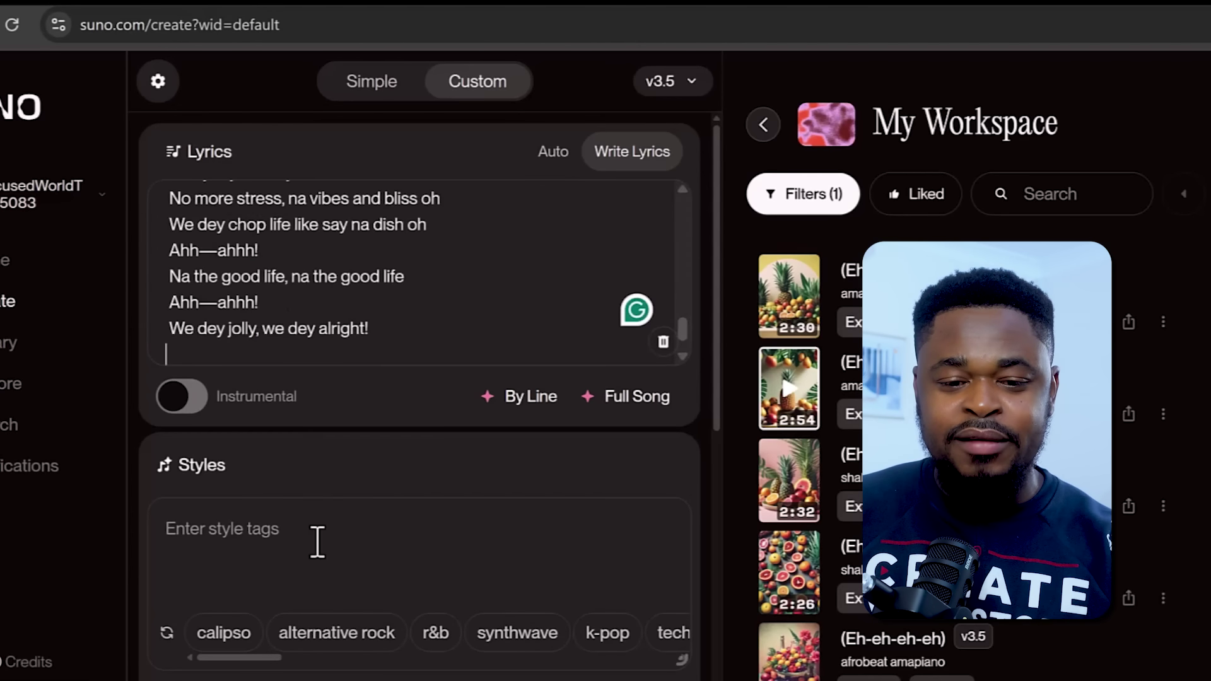
# - Set the song's style tags to "afrobeat music amapiano"
pyautogui.click(316, 541)
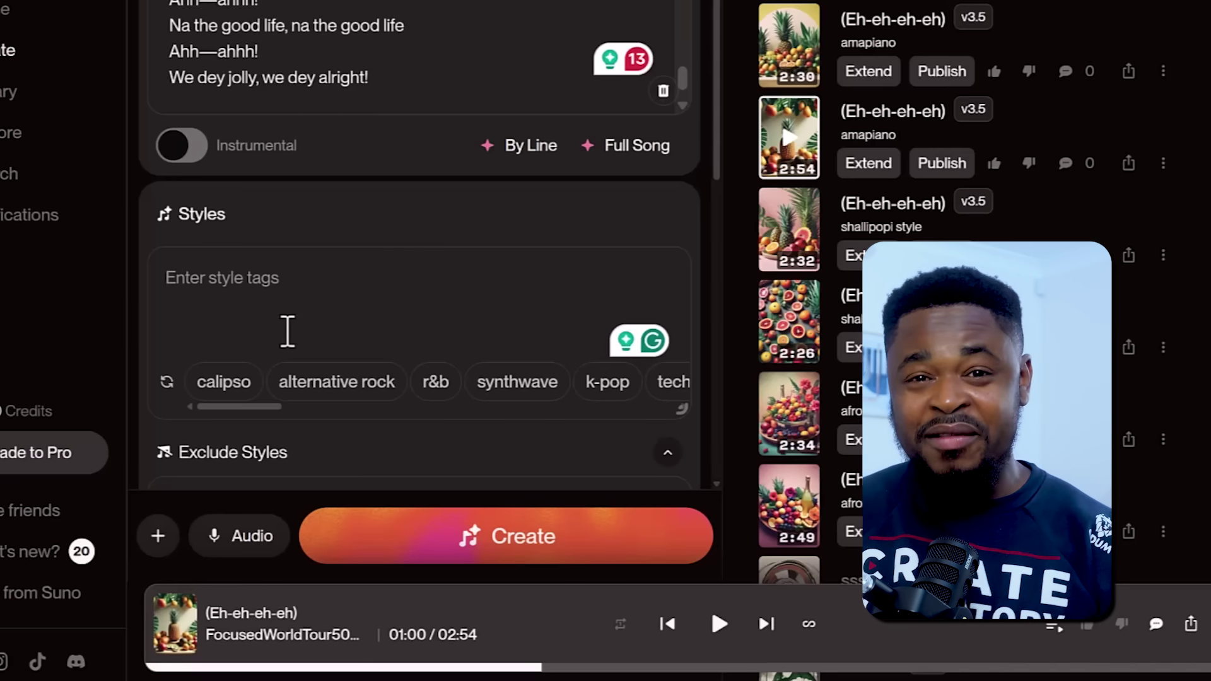
pyautogui.write('afrobeat music')
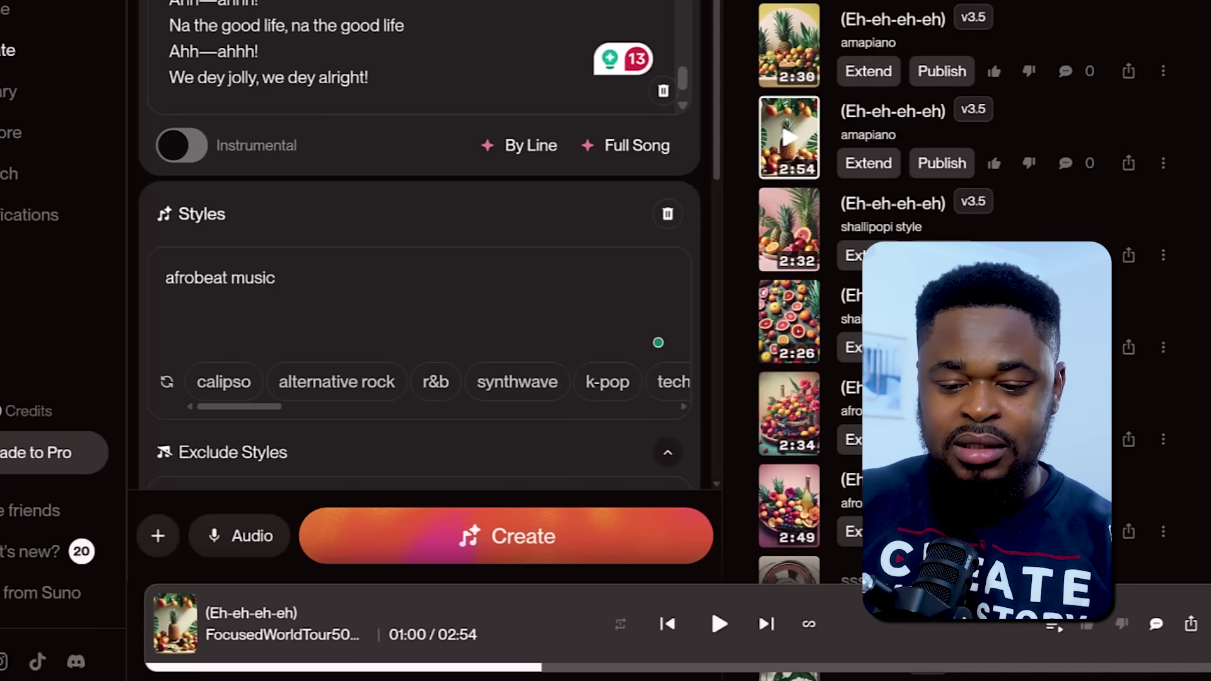
pyautogui.write(' amap')
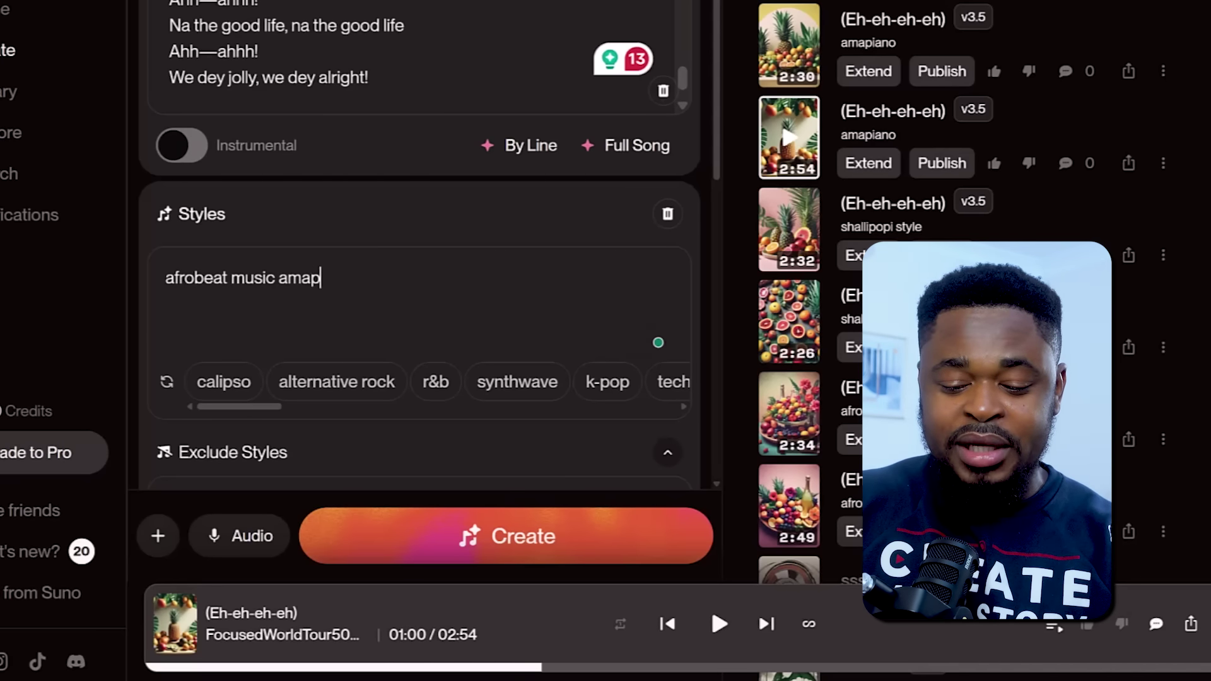
pyautogui.write('ianio')
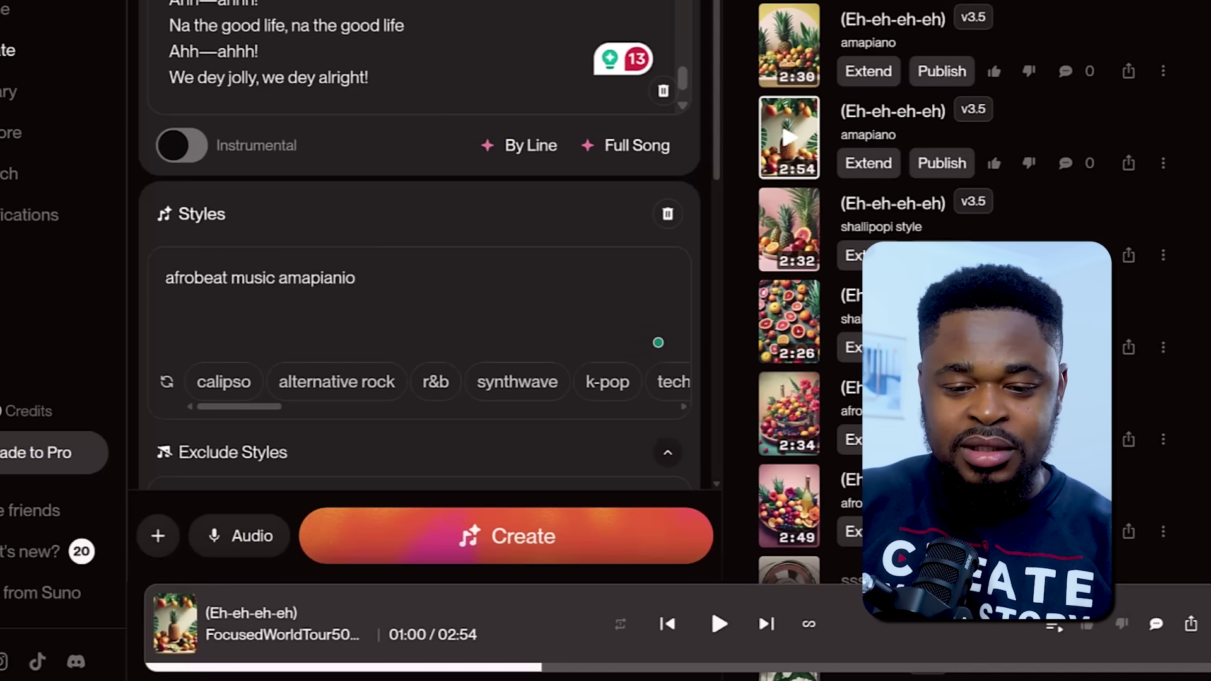
pyautogui.press('BackSpace')
pyautogui.press('BackSpace')
pyautogui.press('BackSpace')
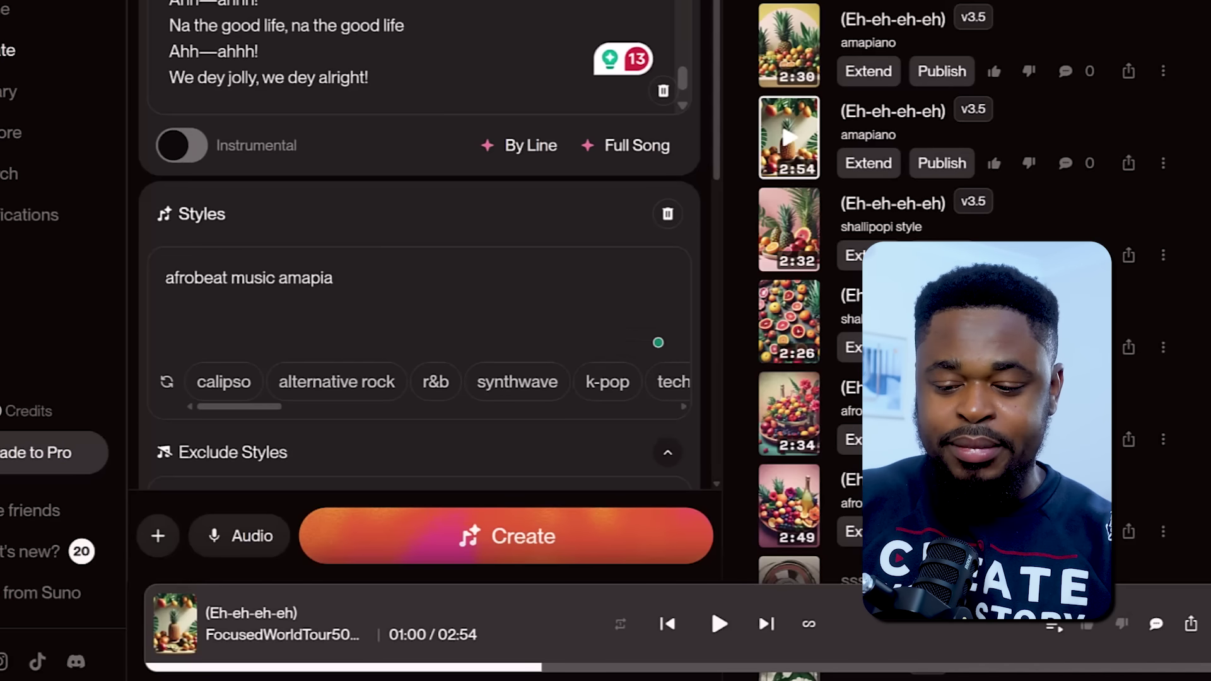
pyautogui.write('no')
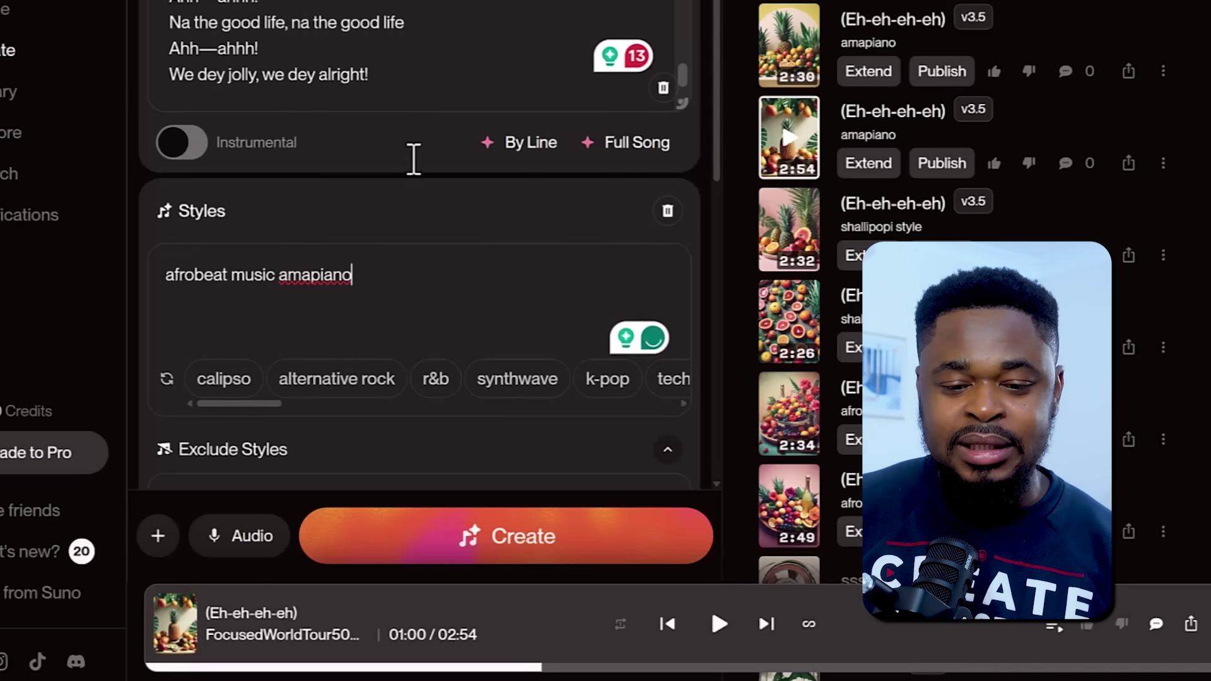
# - Listen briefly to the first two amapiano songs in My Workspace, pausing each one after the preview
pyautogui.scroll(-5, 411, 157)
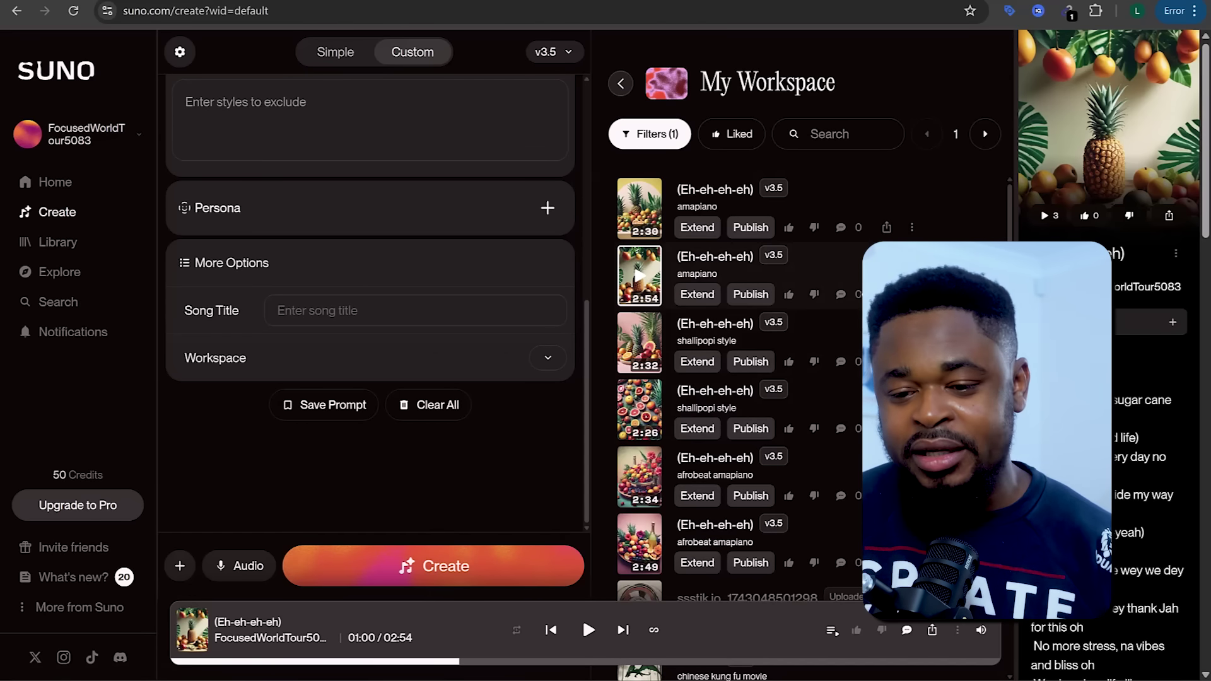
pyautogui.scroll(-1, 848, 369)
pyautogui.scroll(-2, 859, 371)
pyautogui.scroll(3, 757, 284)
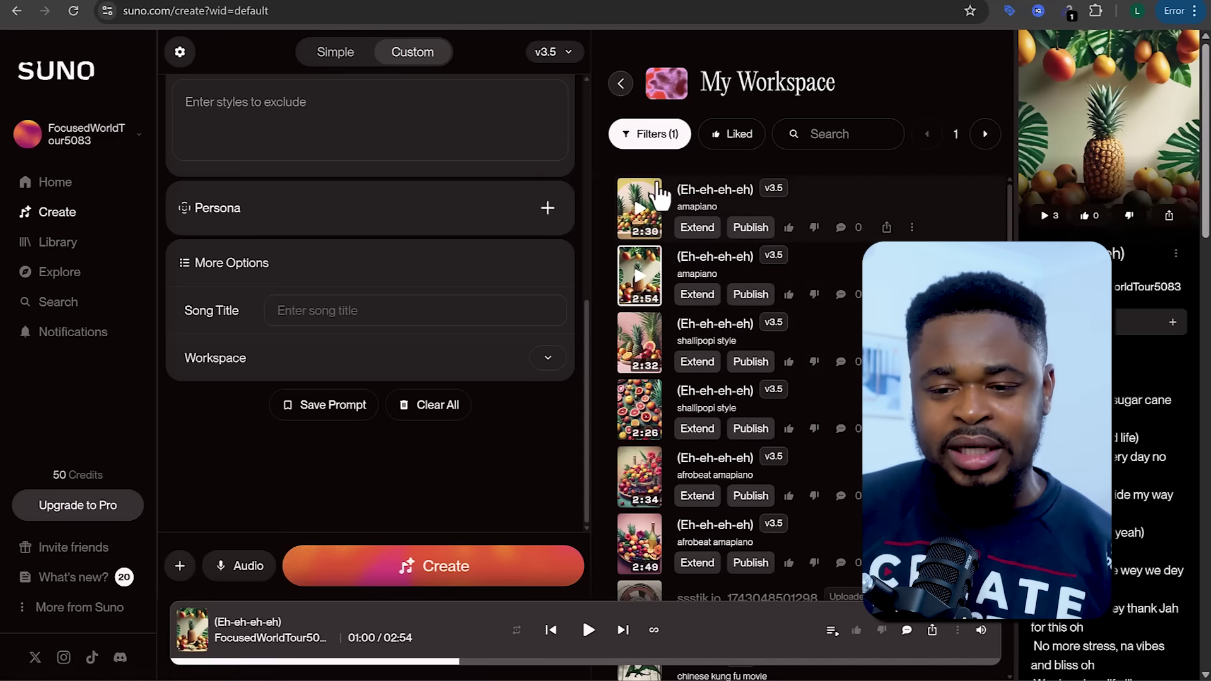
pyautogui.click(643, 218)
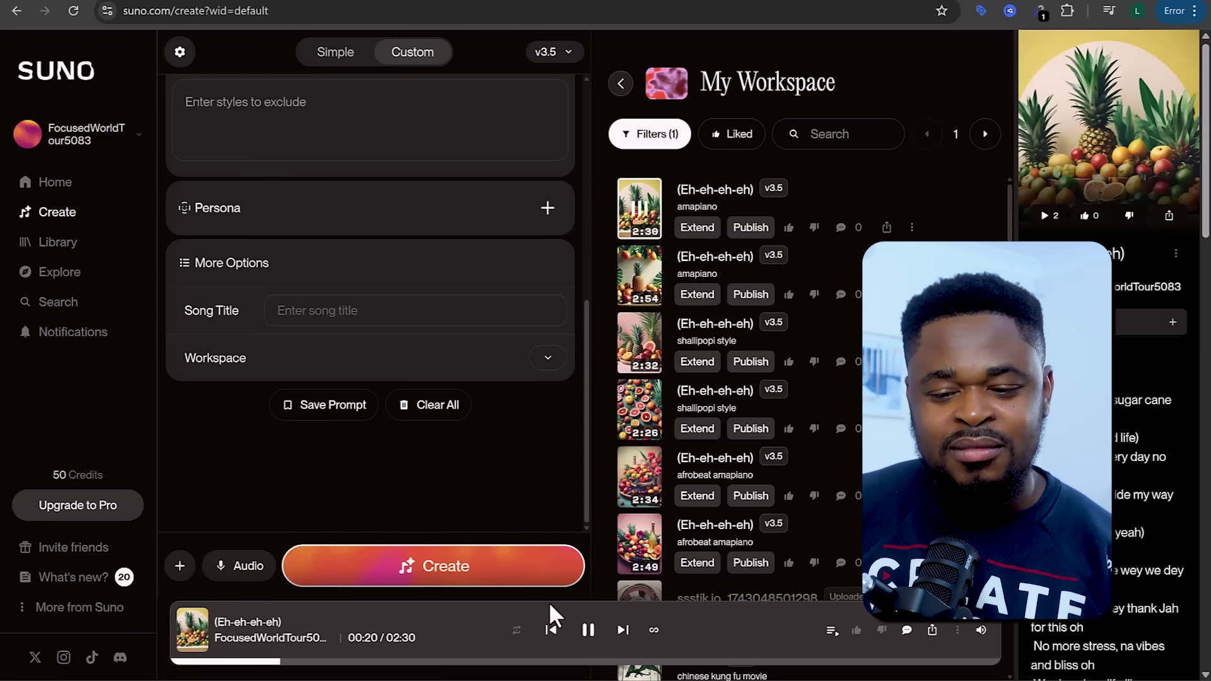
pyautogui.click(590, 630)
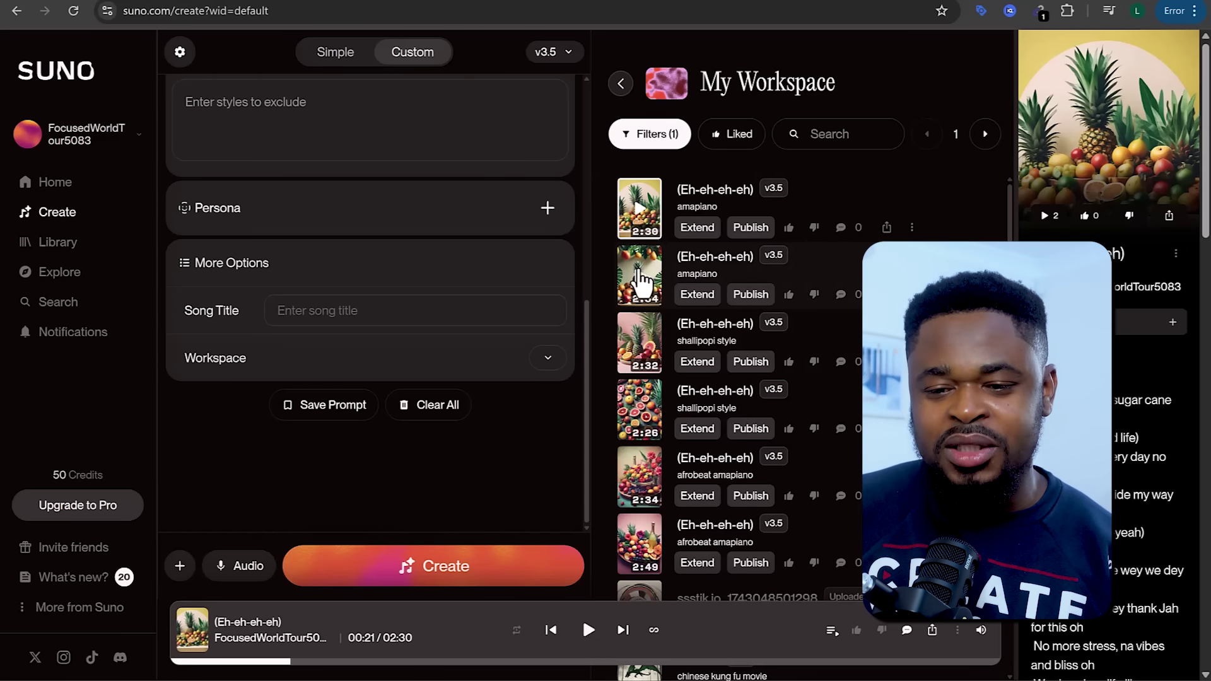
pyautogui.click(638, 277)
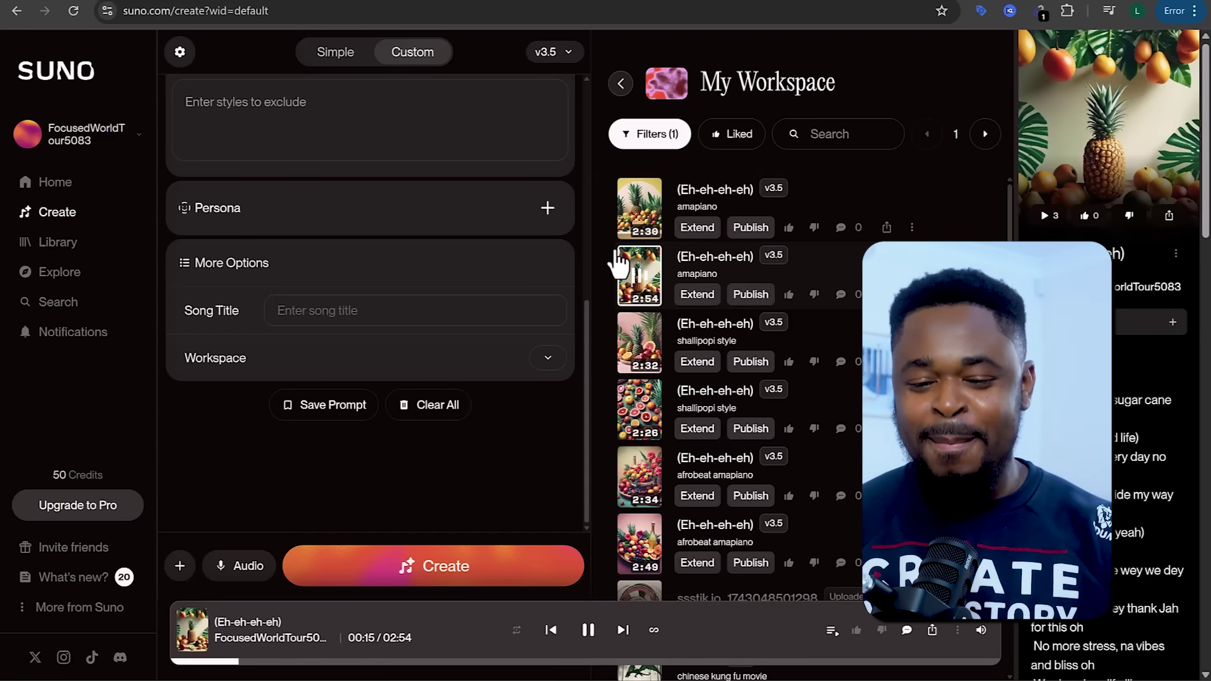
pyautogui.click(586, 628)
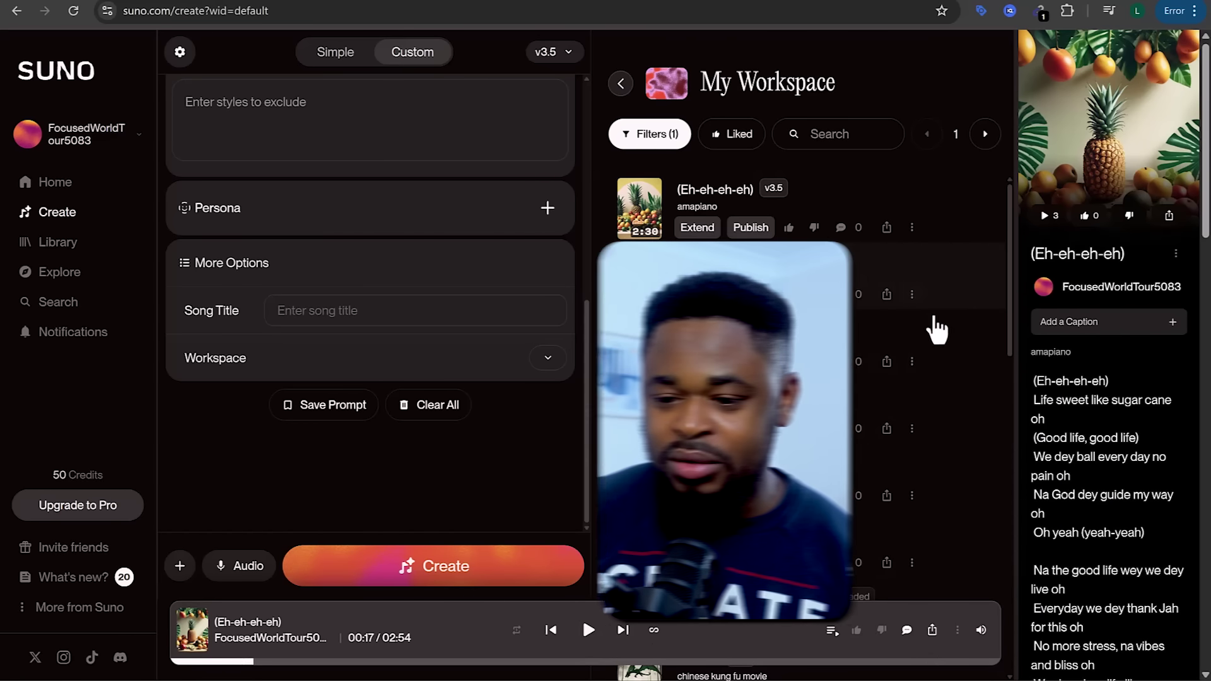
# - Open the download format choices for the second amapiano song in My Workspace
pyautogui.click(911, 294)
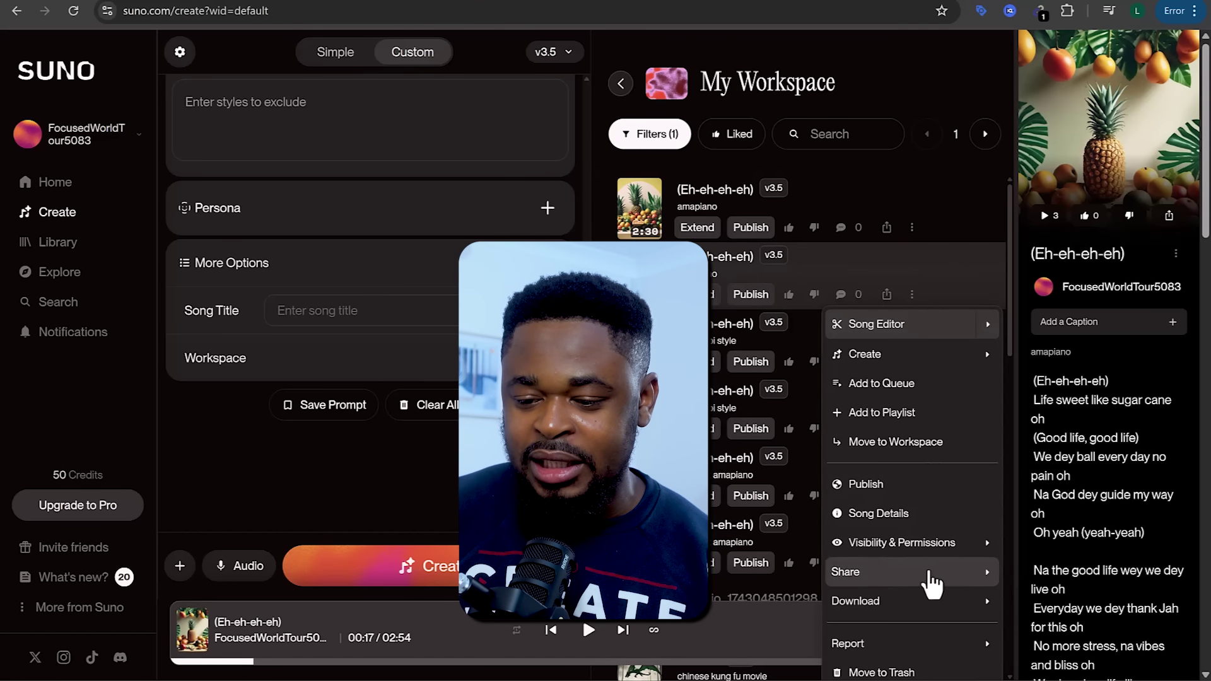
pyautogui.moveTo(939, 602)
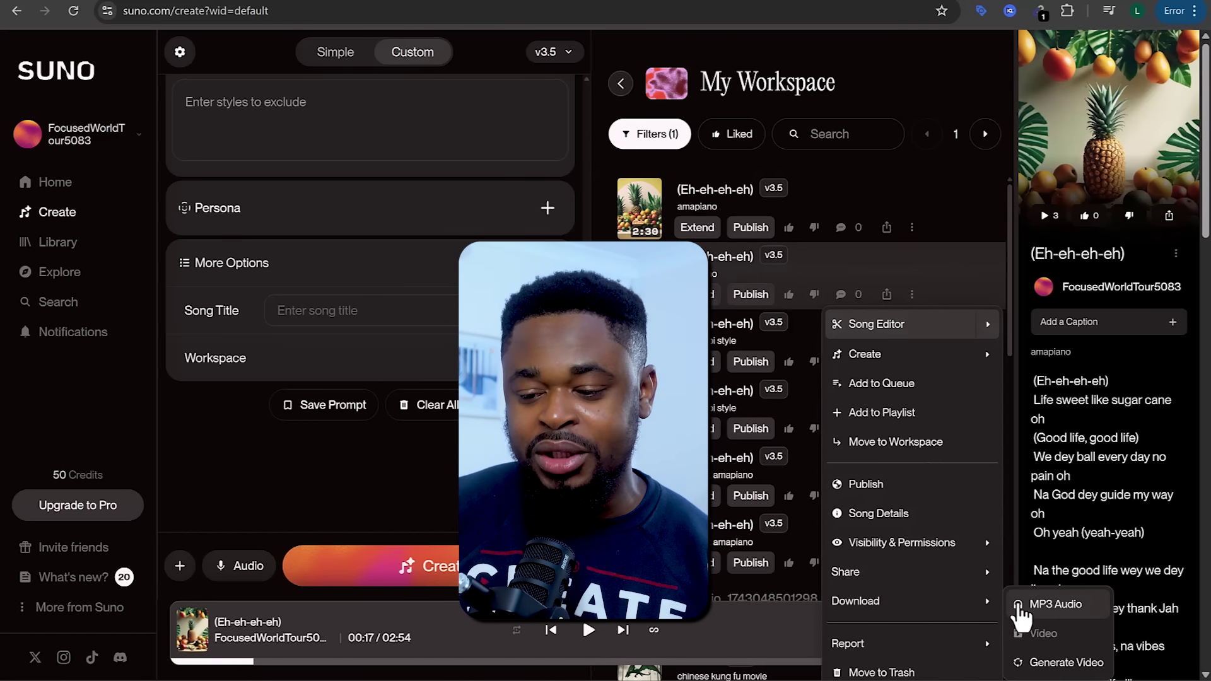
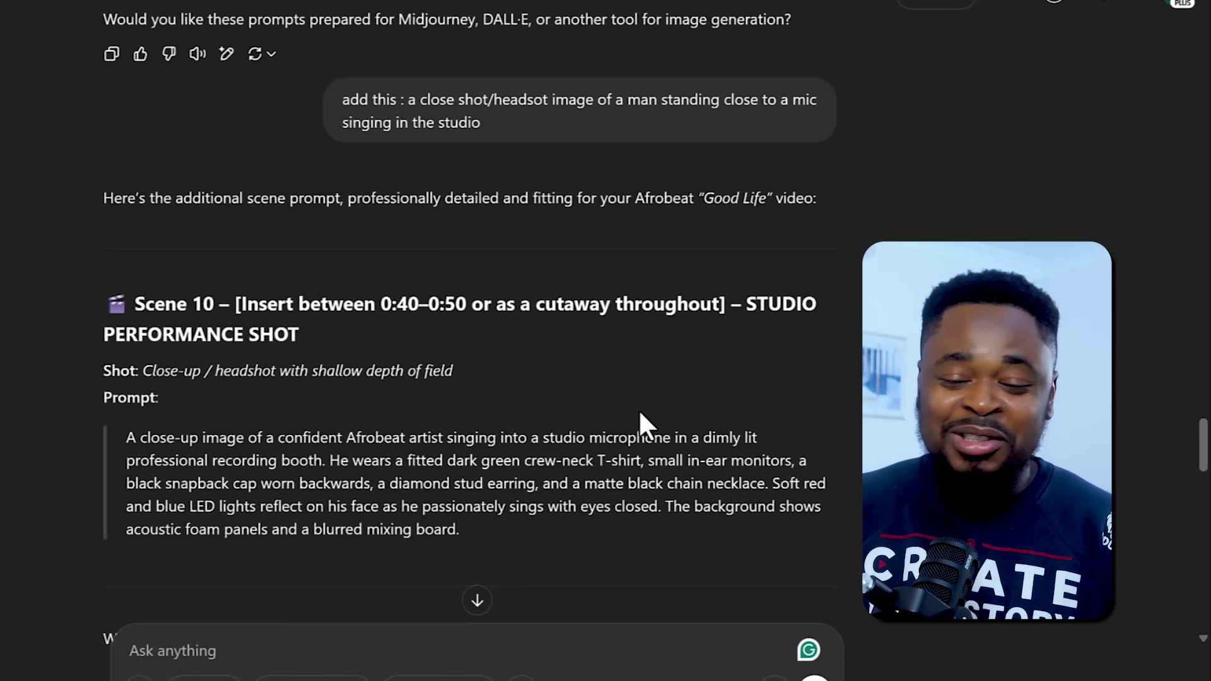
# - Return to ChatGPT and review the added scene prompts, including the Scene 11 city drone shot and the Lamborghini scene request
pyautogui.scroll(-4, 638, 408)
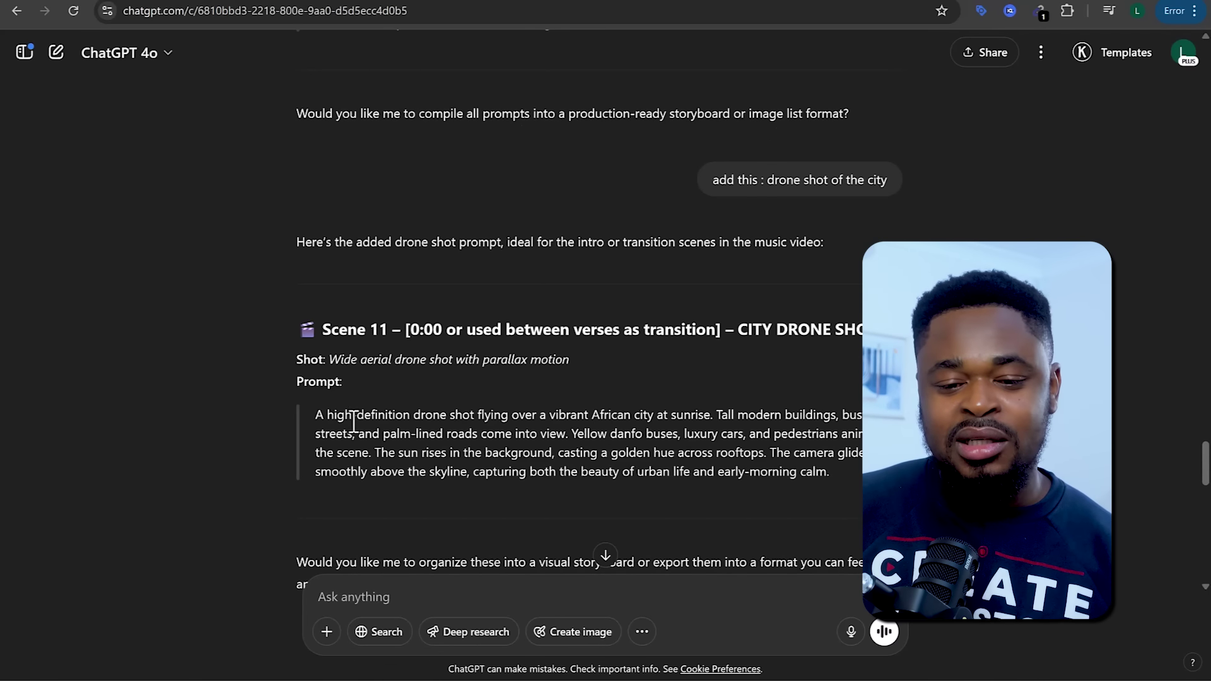
pyautogui.moveTo(319, 415); pyautogui.dragTo(710, 416)
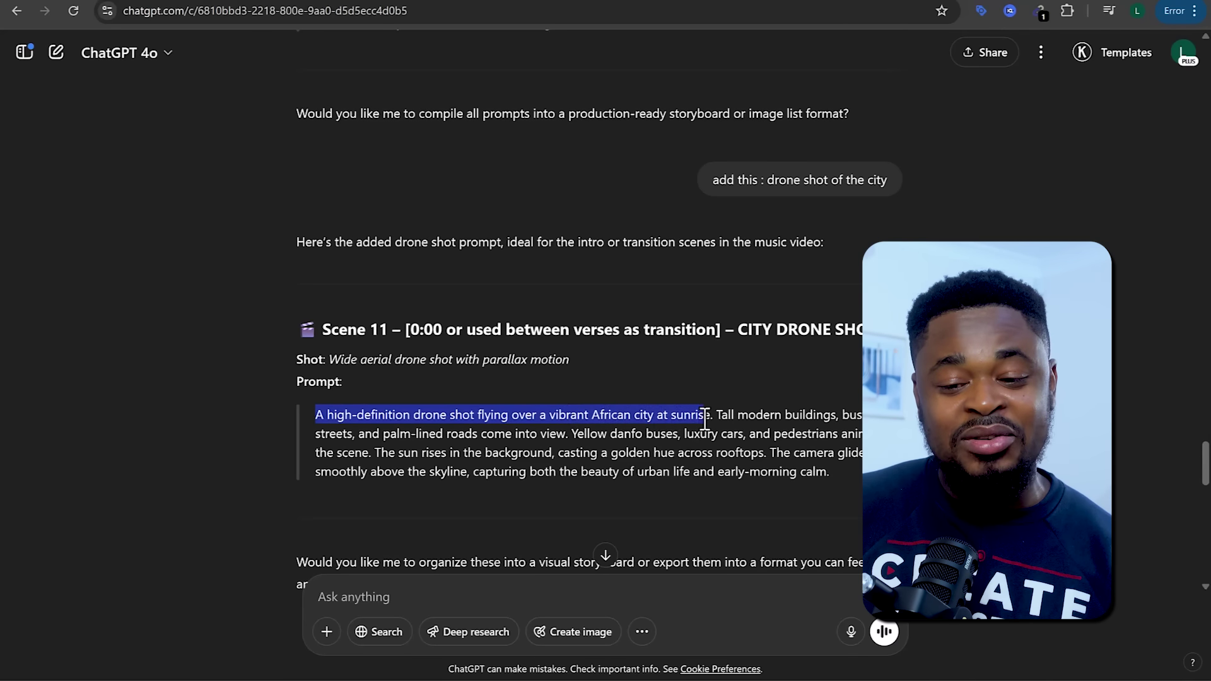
pyautogui.click(741, 389)
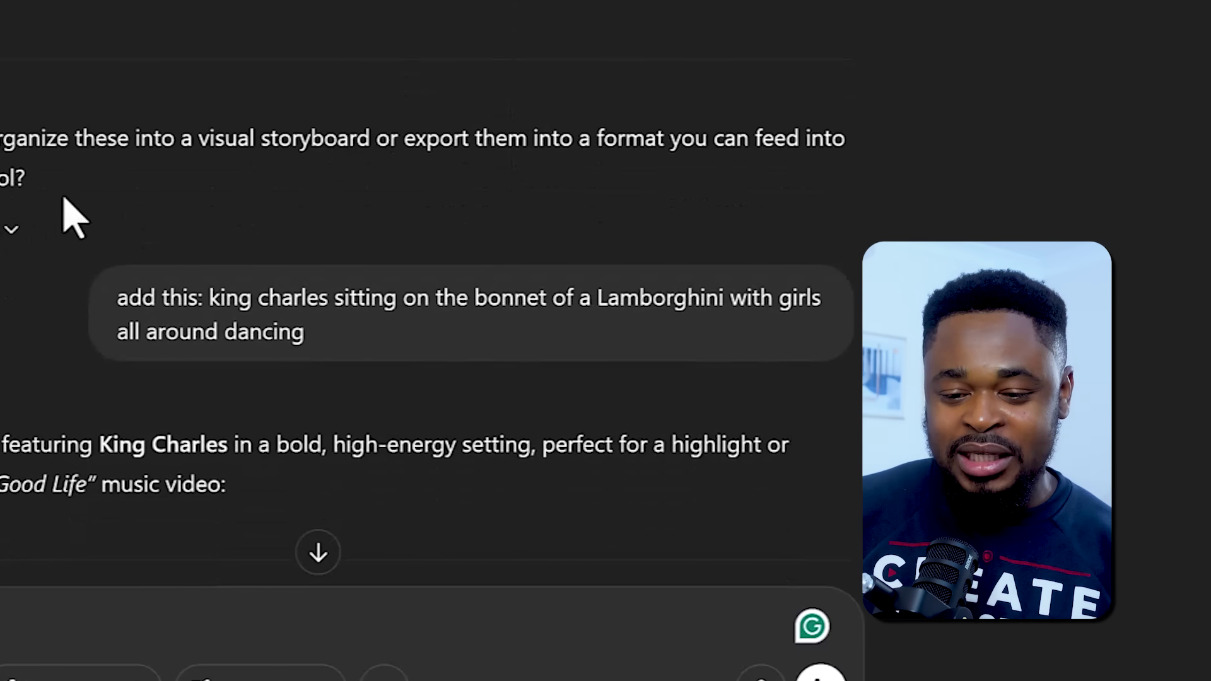
pyautogui.moveTo(80, 398)
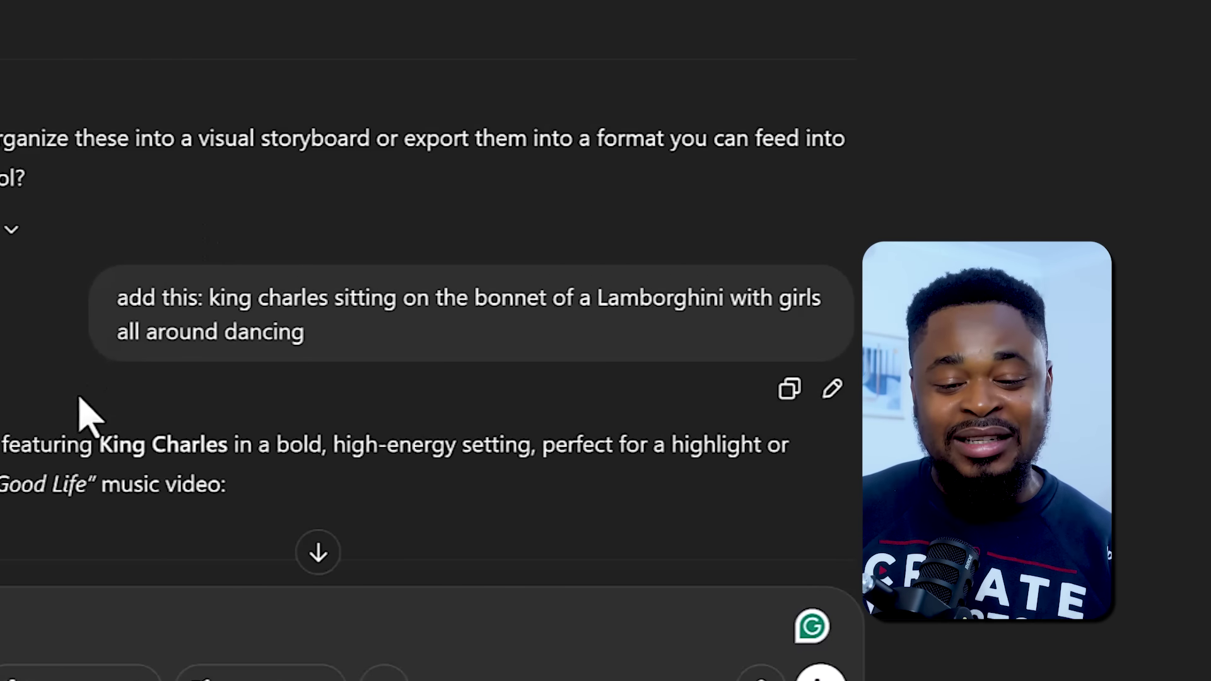
# - Review the added Scene 12 Lamborghini party prompt and the Scene 13 studio headshot prompt in the chat
pyautogui.scroll(-3, 472, 455)
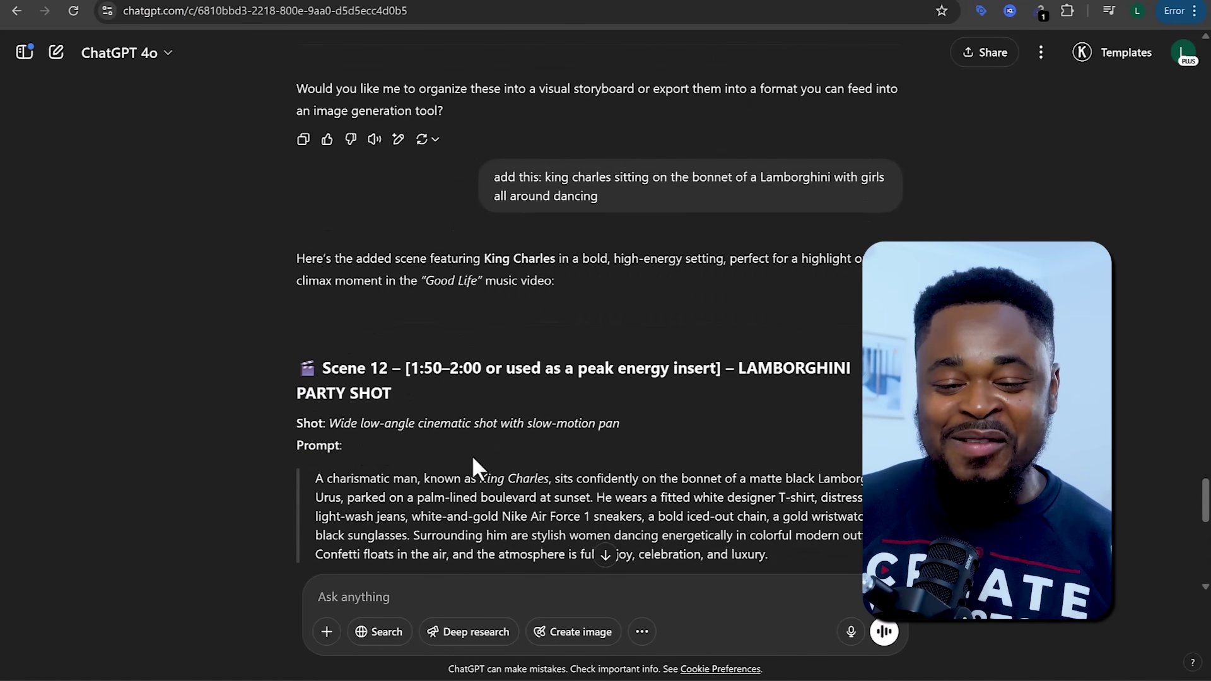
pyautogui.scroll(-1, 471, 455)
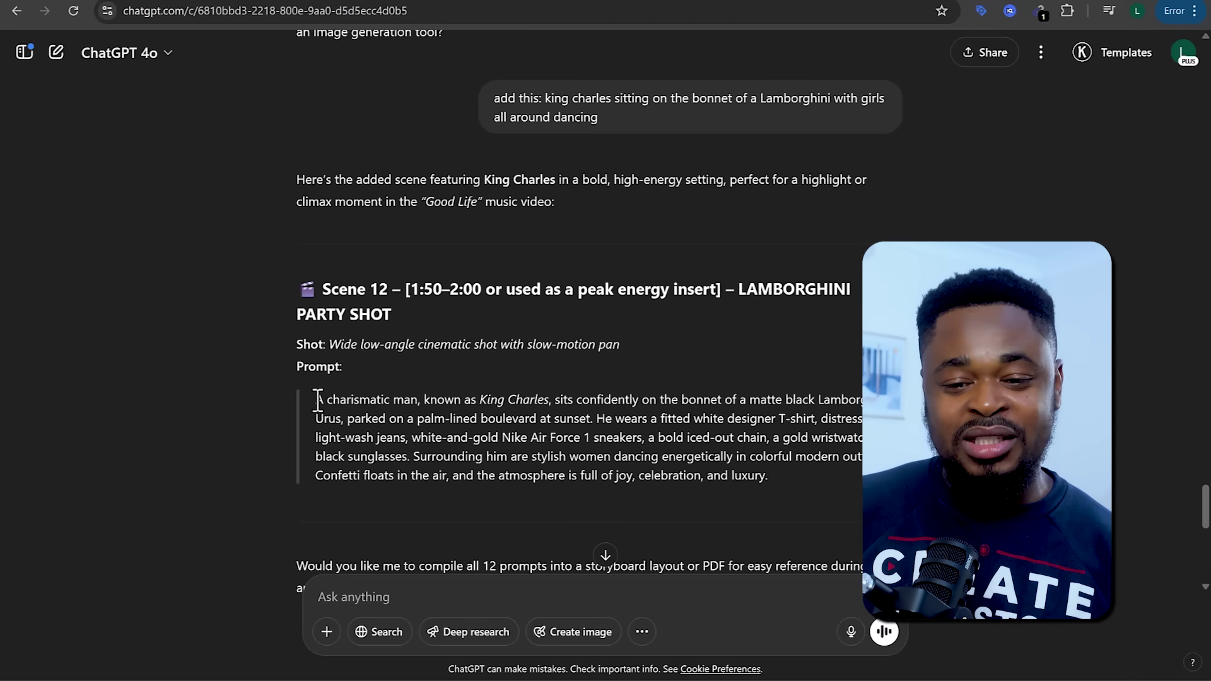
pyautogui.scroll(-1, 318, 400)
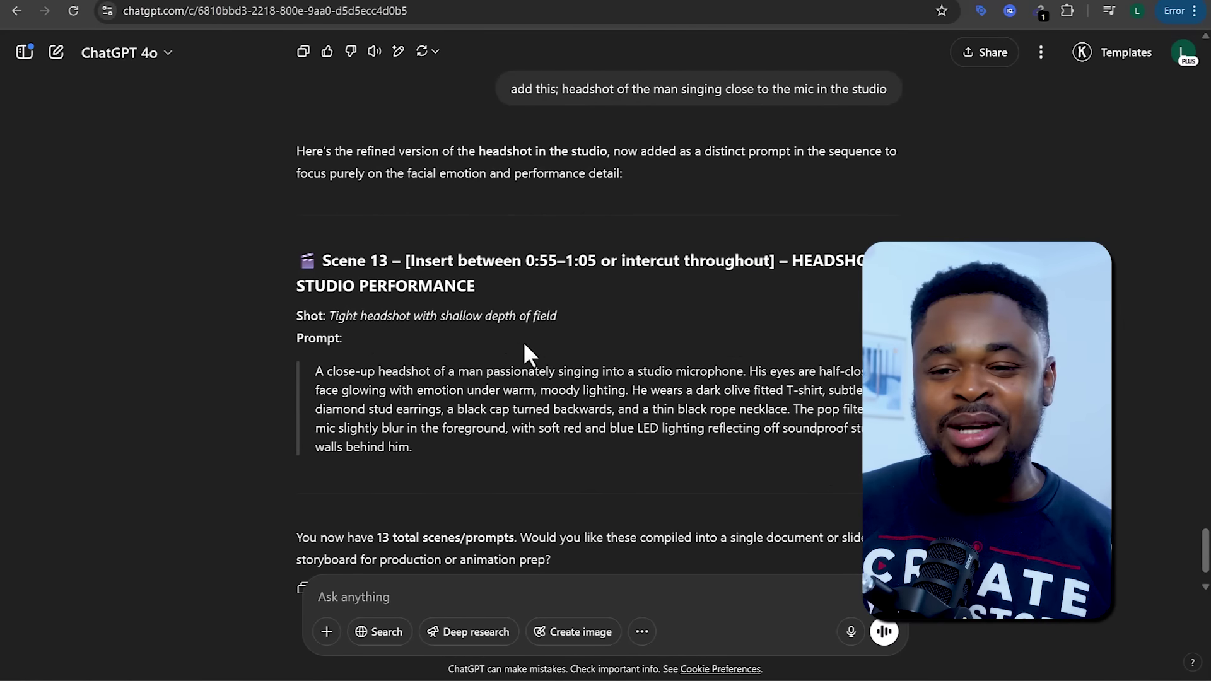
pyautogui.scroll(3, 526, 350)
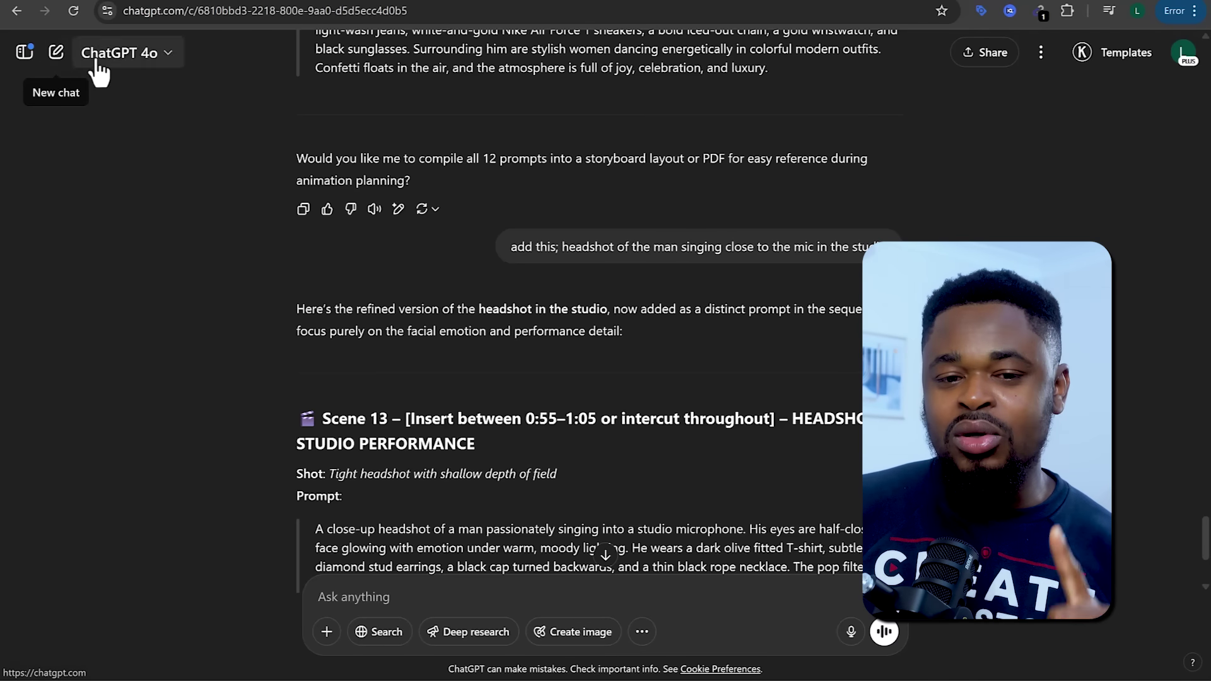
# - In a new GPT-4o chat with the artist's photo attached, generate a 2D cartoon full-body character with realistic facial features on a white background
pyautogui.click(159, 58)
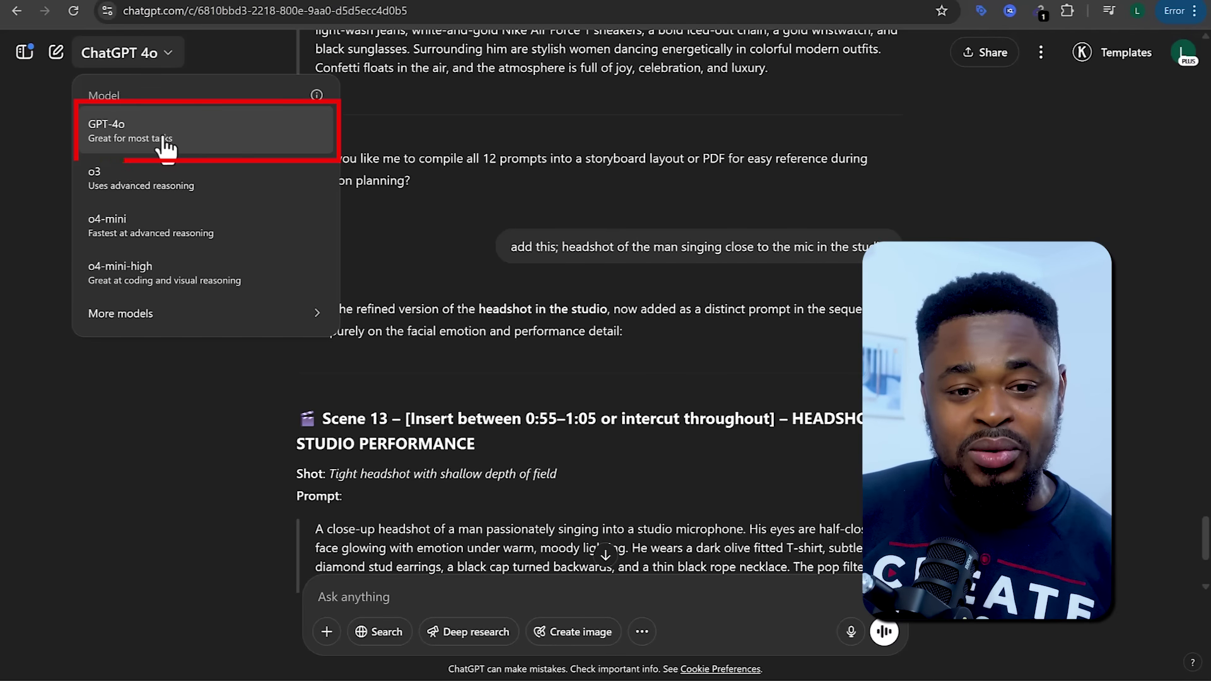
pyautogui.click(138, 425)
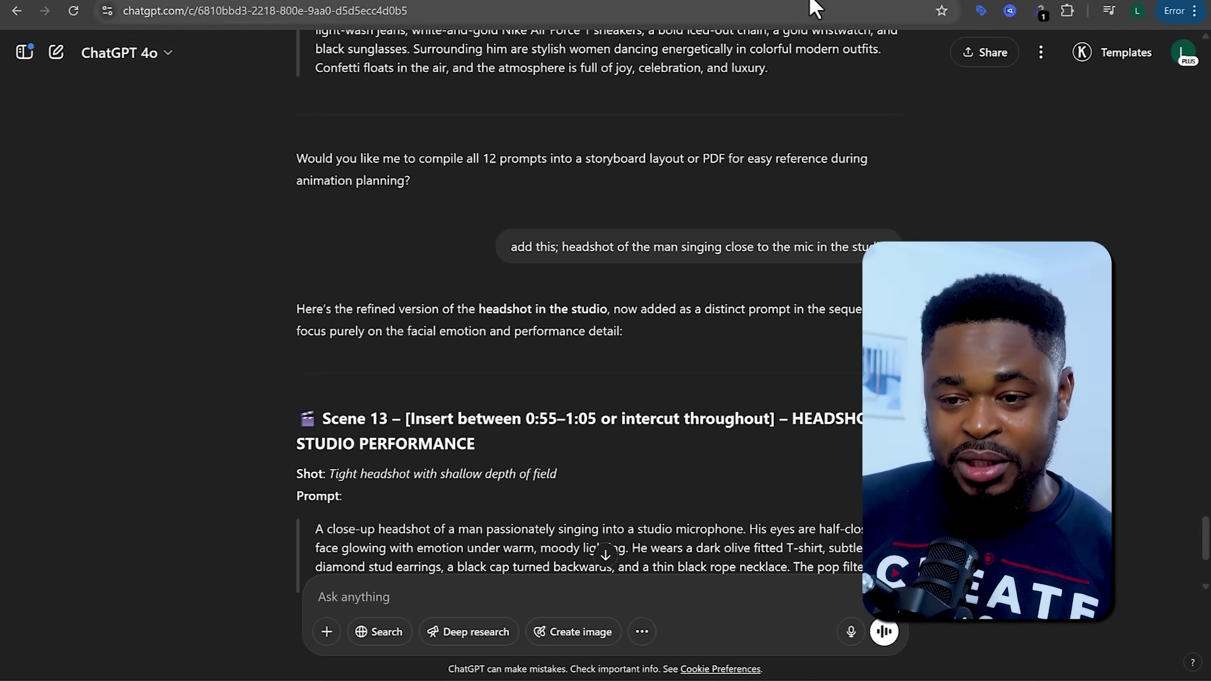
pyautogui.hotkey('ctrl', 'shift', 'o')
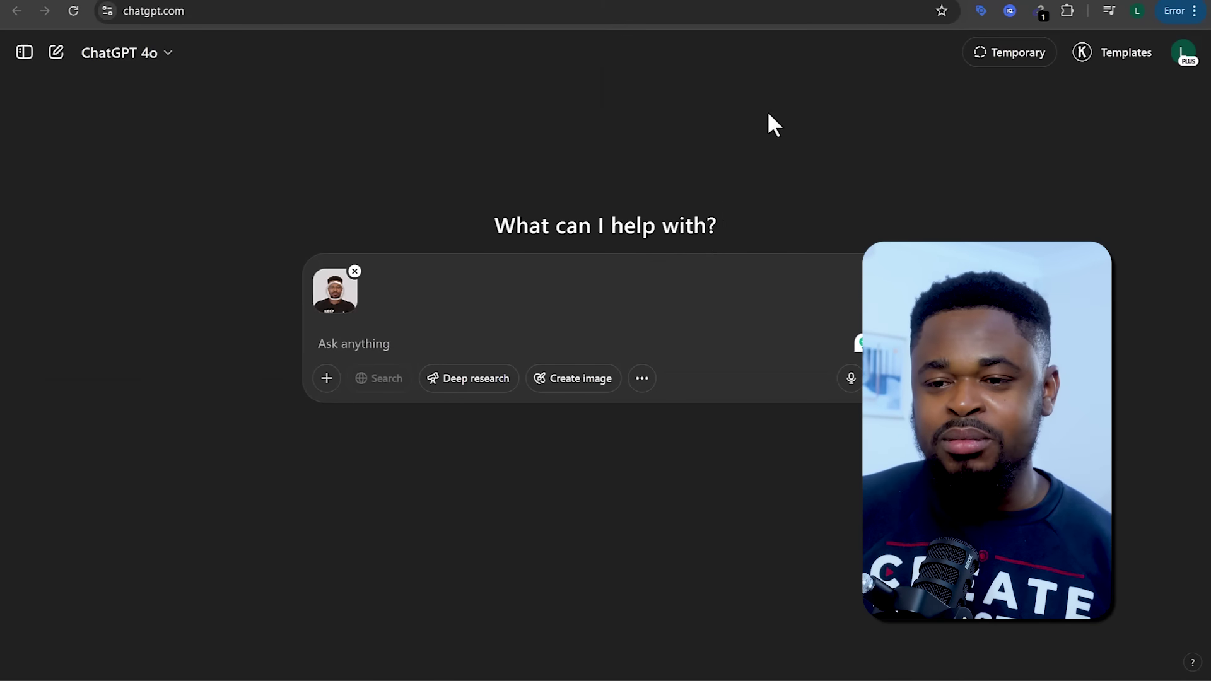
pyautogui.write('Using this photo, create a 2d cartoon full-body character of the artist, captured from head to toe. The character should retain realistic facial features, body proportions. The final image should be high-resolution, photorealistic, and suitable for animation or use in a music video scene. Ensure the background is white.')
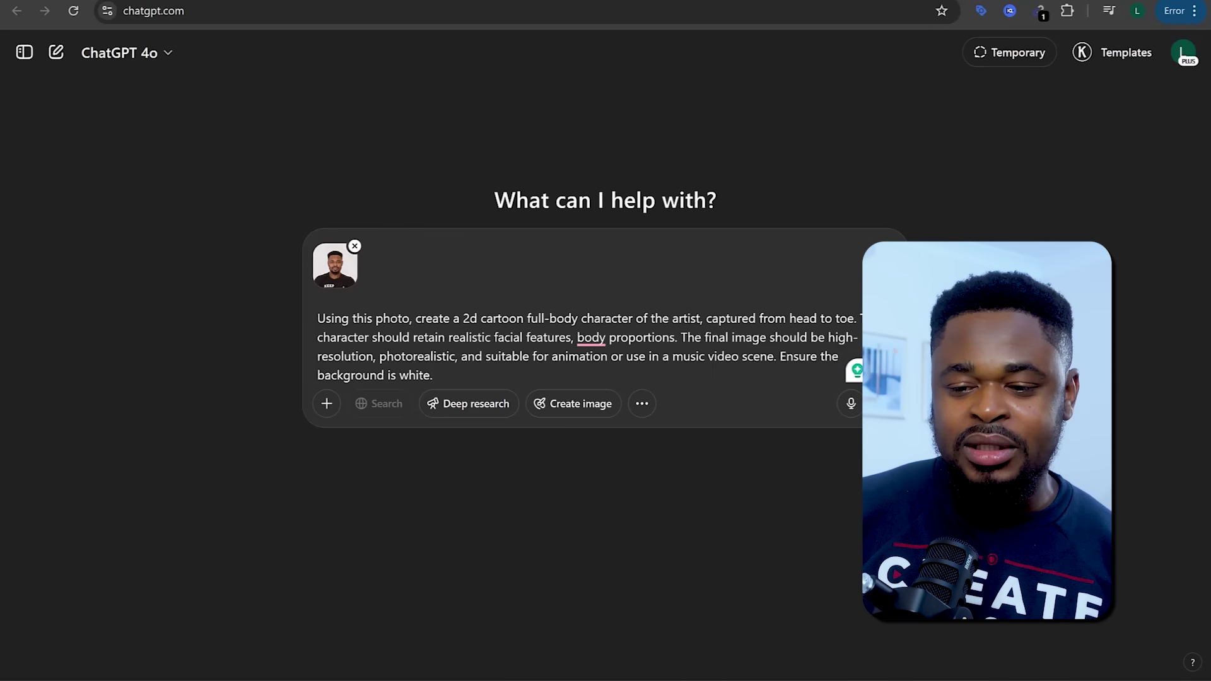
pyautogui.press('Return')
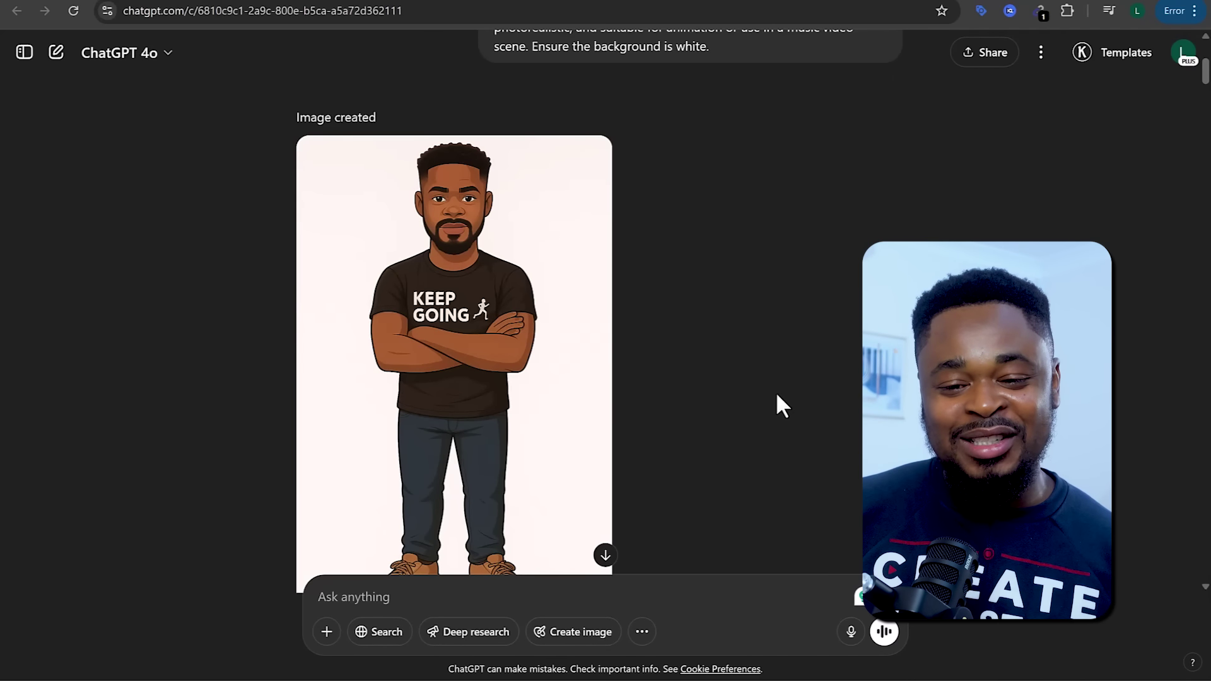
pyautogui.scroll(-1, 775, 392)
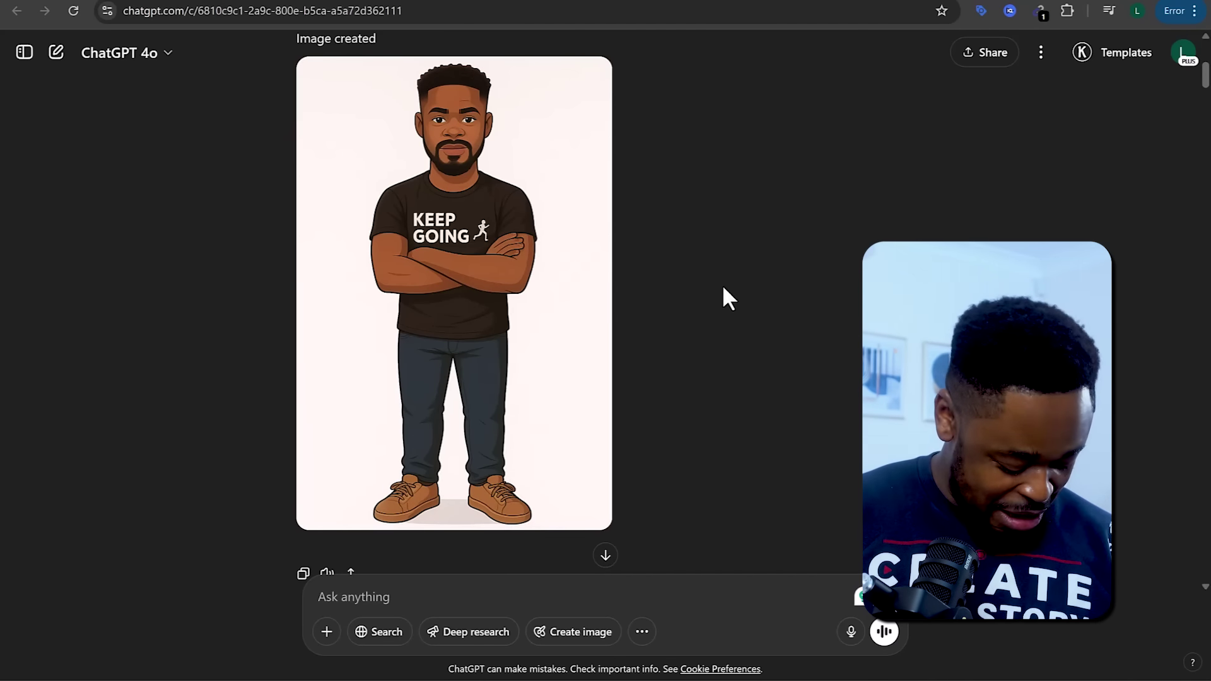
pyautogui.moveTo(580, 81)
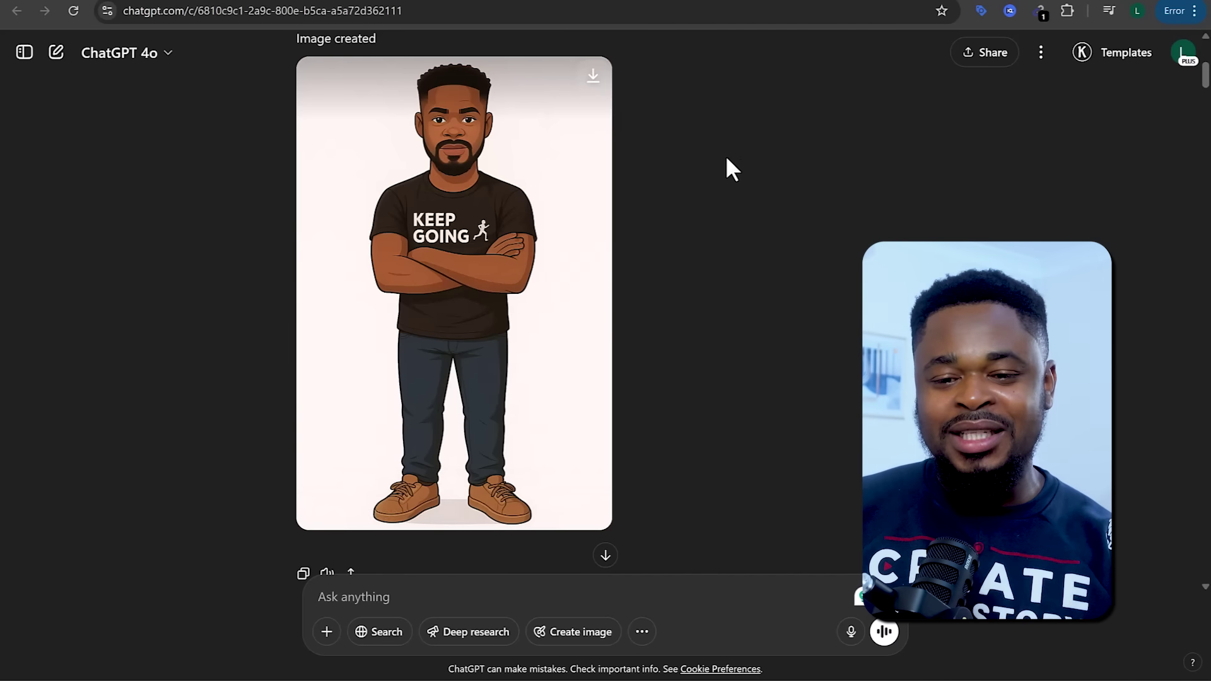
# - Review the follow-up message that sets the generated image as the music video's main character and supplies the full song lyrics
pyautogui.scroll(-4, 725, 155)
pyautogui.scroll(-5, 725, 155)
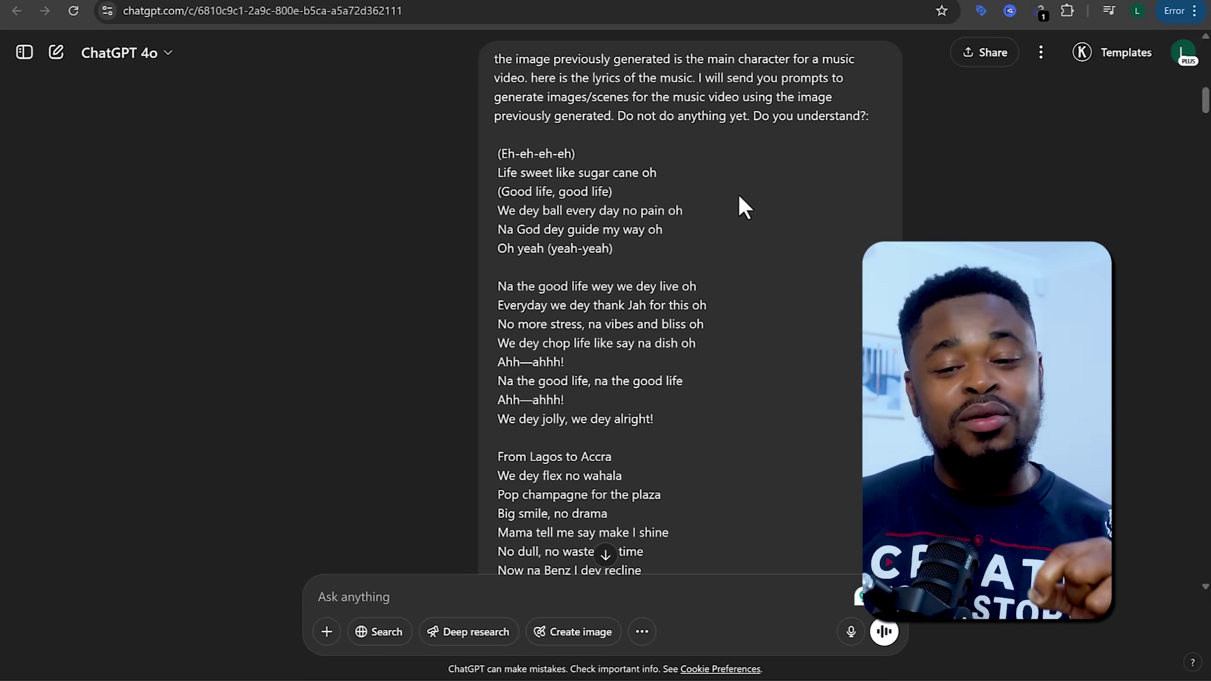
pyautogui.moveTo(555, 206); pyautogui.dragTo(688, 570)
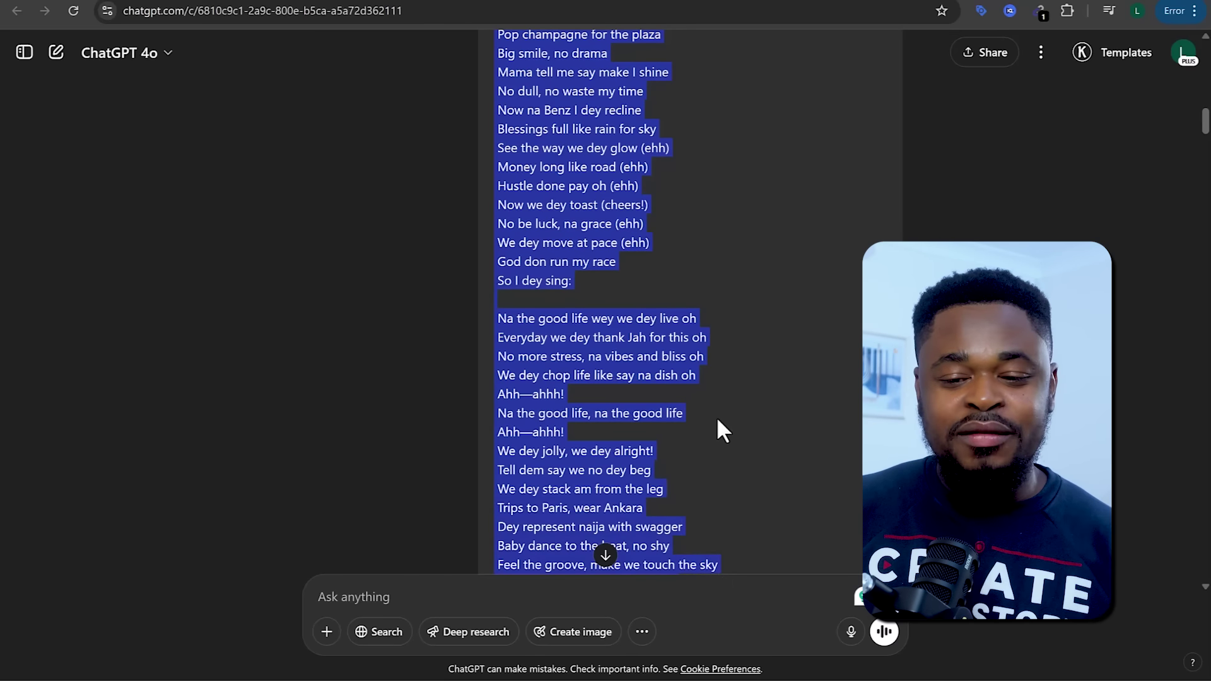
pyautogui.scroll(-2, 717, 419)
pyautogui.scroll(-2, 714, 414)
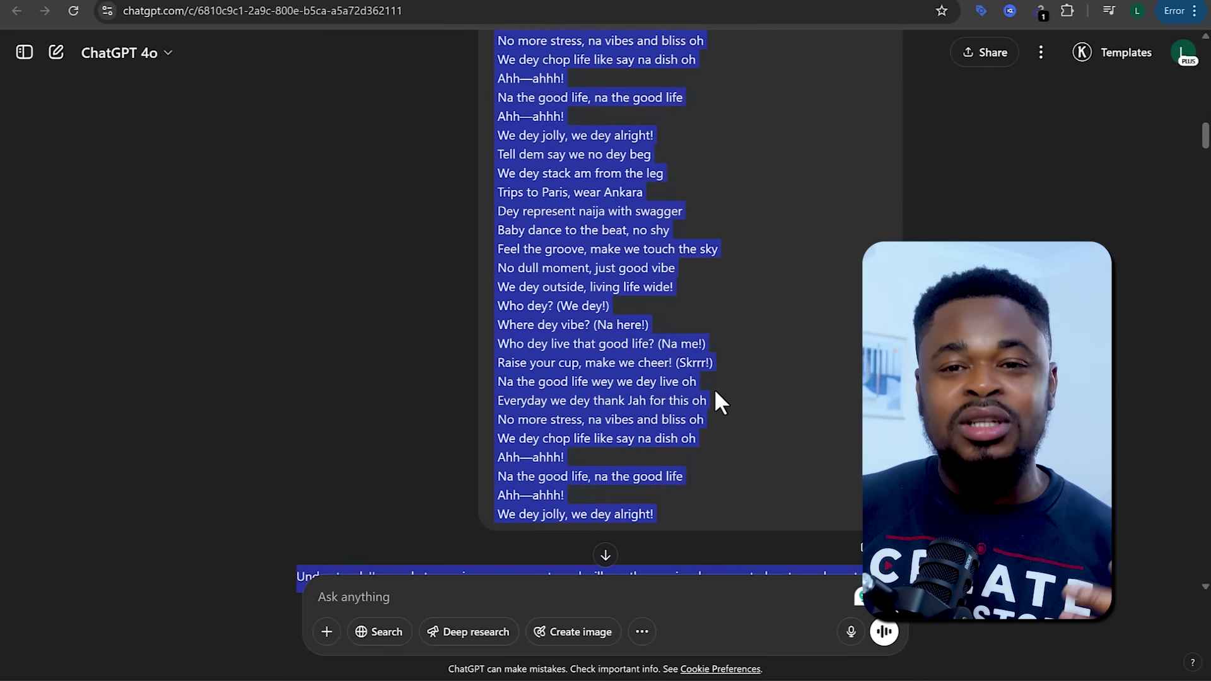
pyautogui.scroll(1, 715, 393)
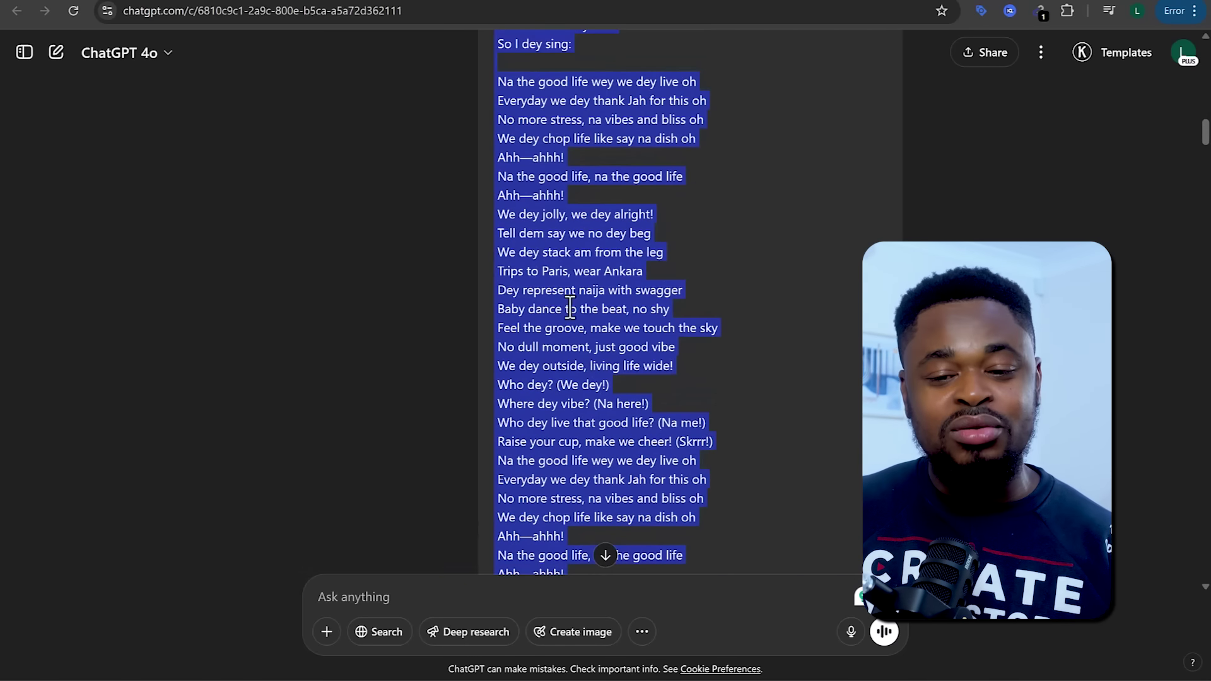
pyautogui.click(459, 253)
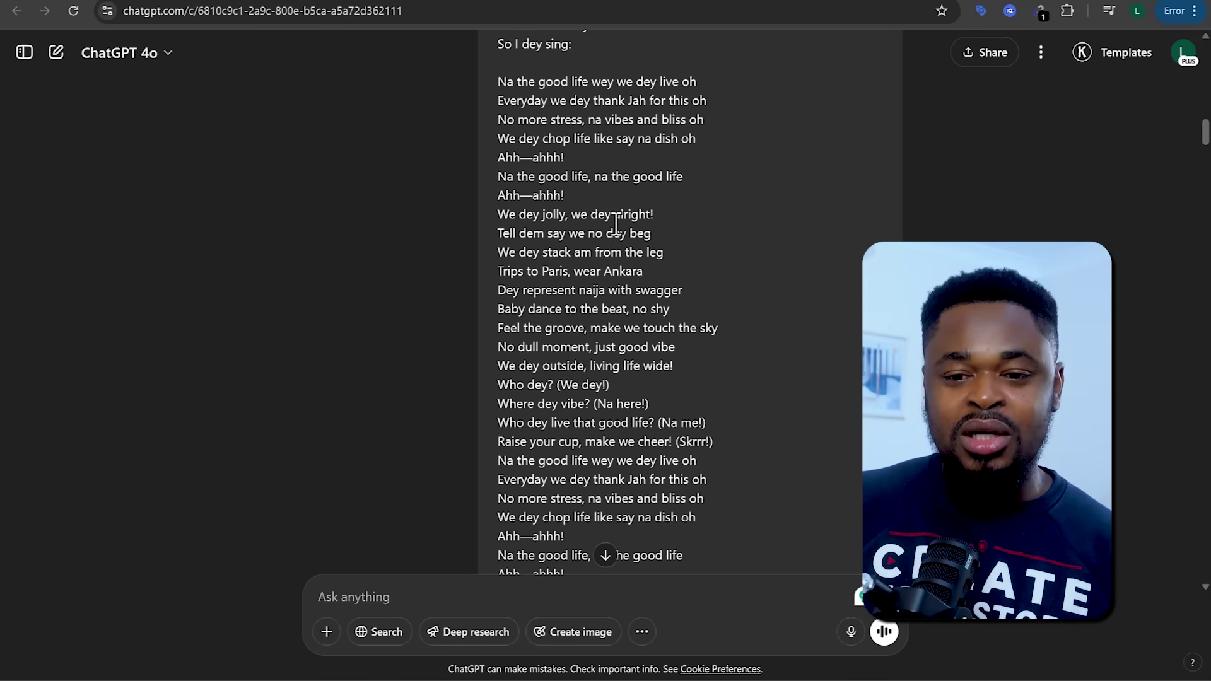
# - Examine the "Do not do anything yet" instruction, the message naming the character "king Charles" and the studio image request
pyautogui.scroll(4, 616, 224)
pyautogui.scroll(-5, 619, 231)
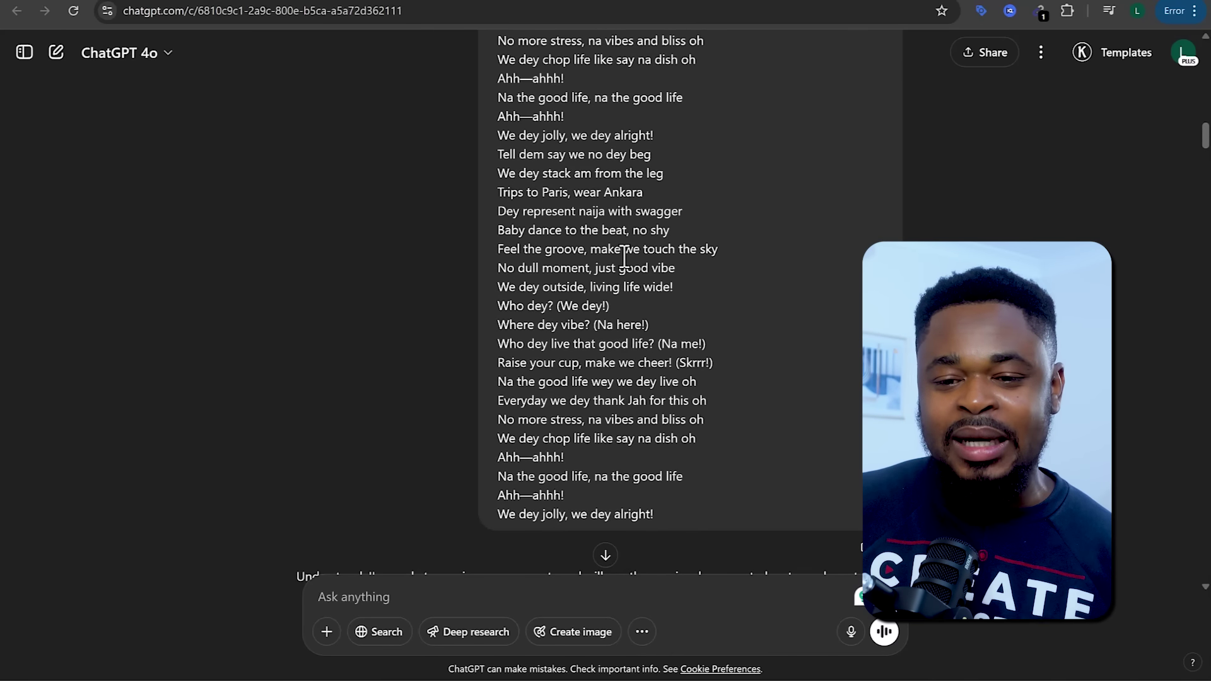
pyautogui.scroll(-6, 625, 258)
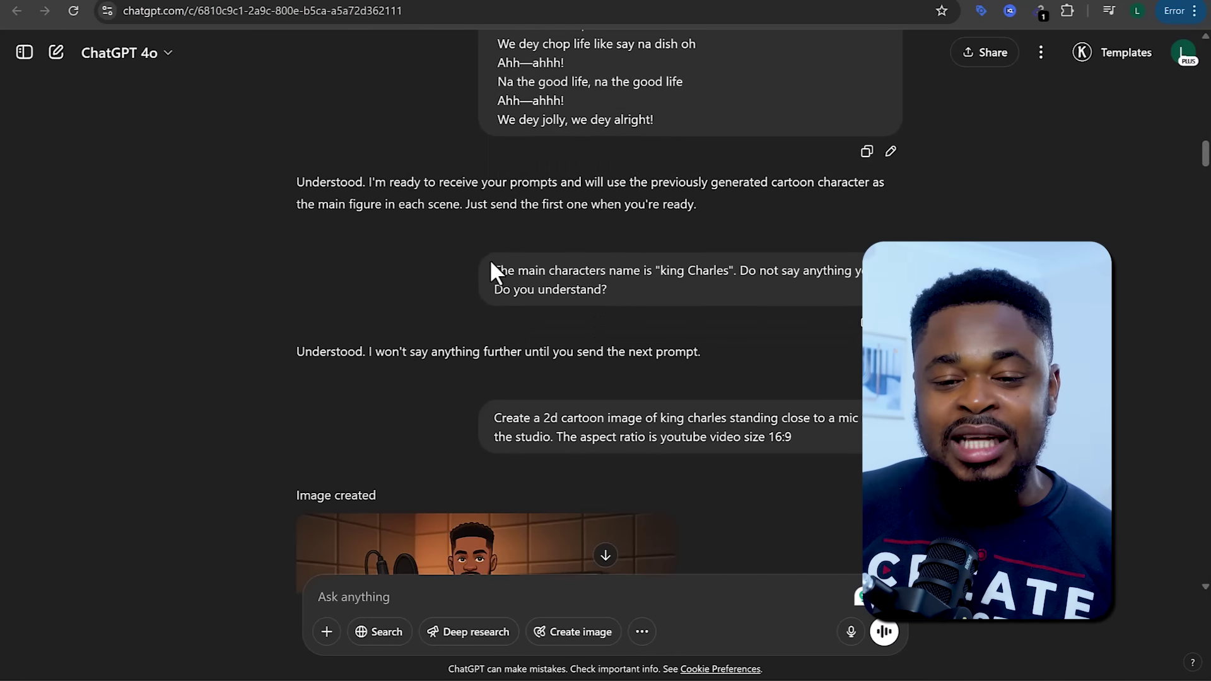
pyautogui.scroll(12, 574, 234)
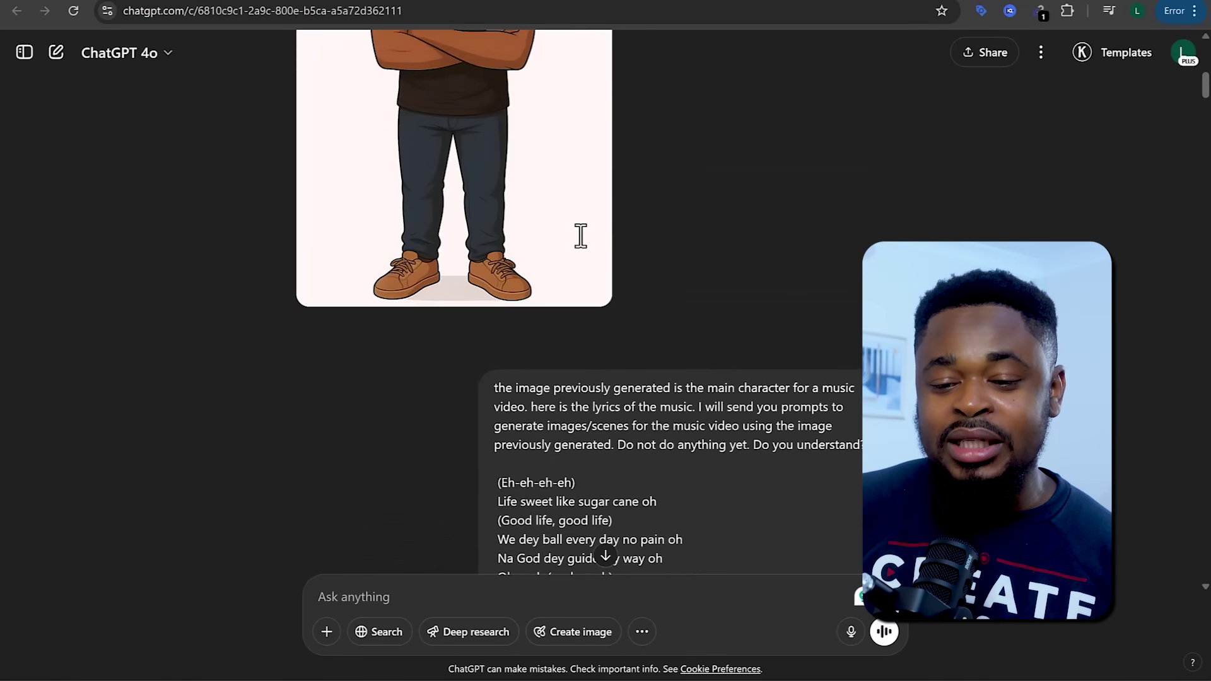
pyautogui.moveTo(616, 287); pyautogui.dragTo(864, 285)
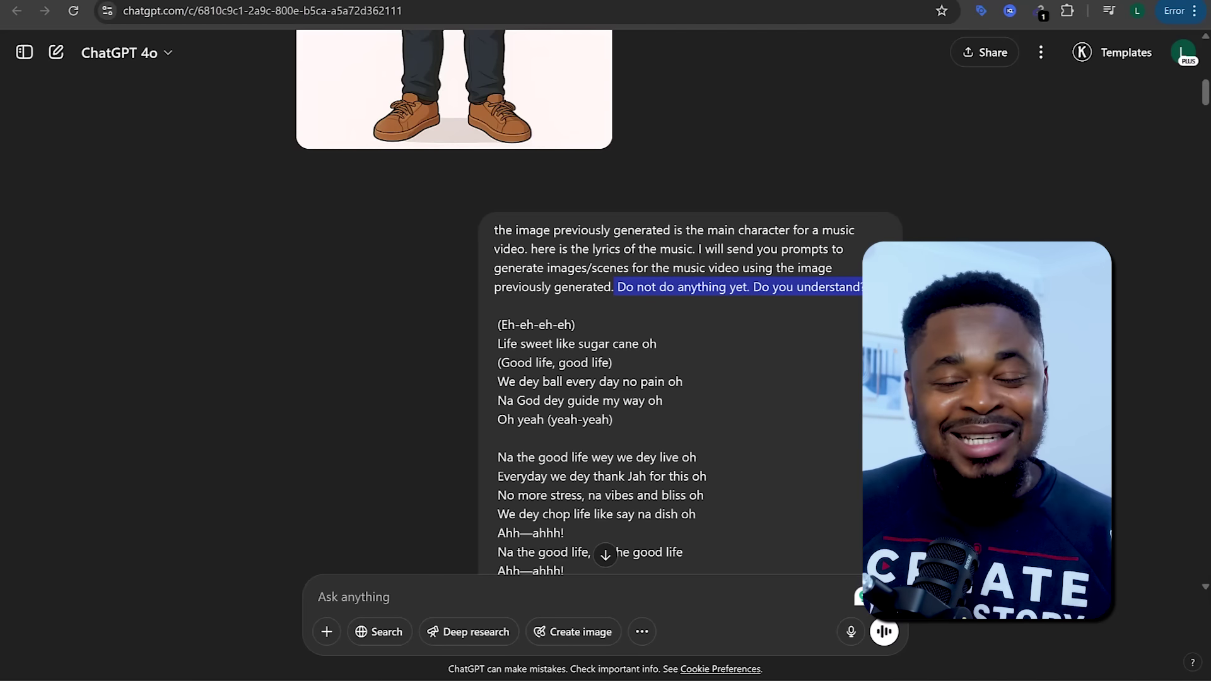
pyautogui.scroll(-15, 423, 341)
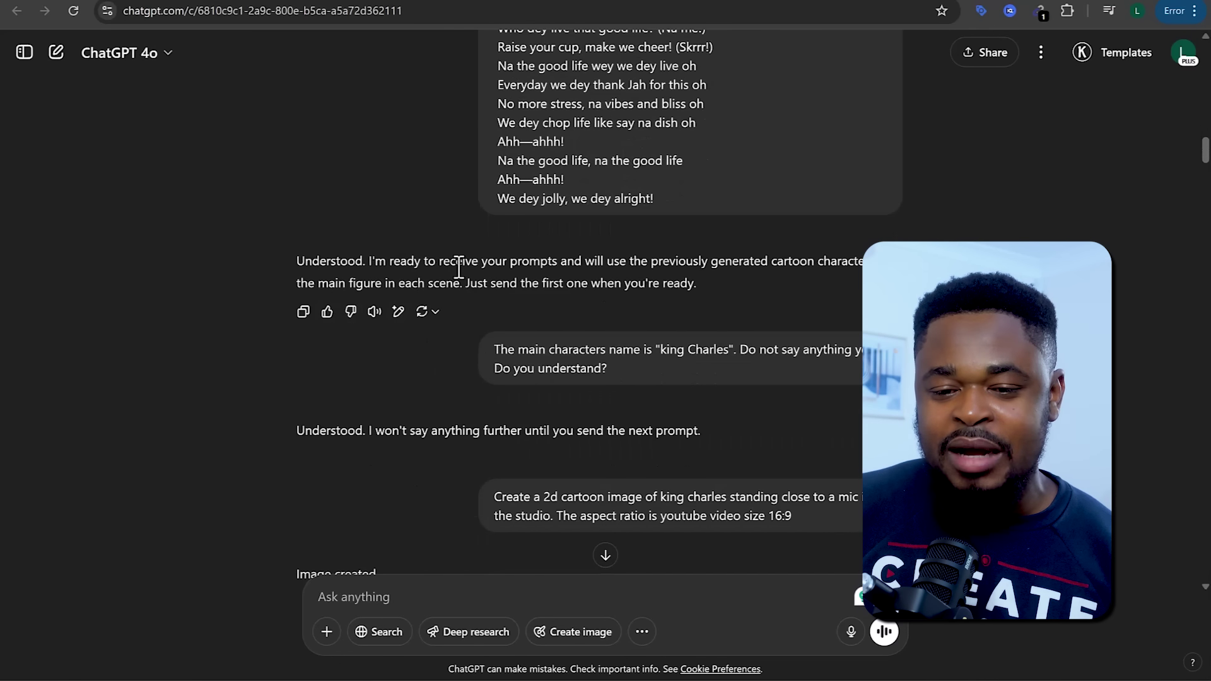
pyautogui.scroll(3, 568, 315)
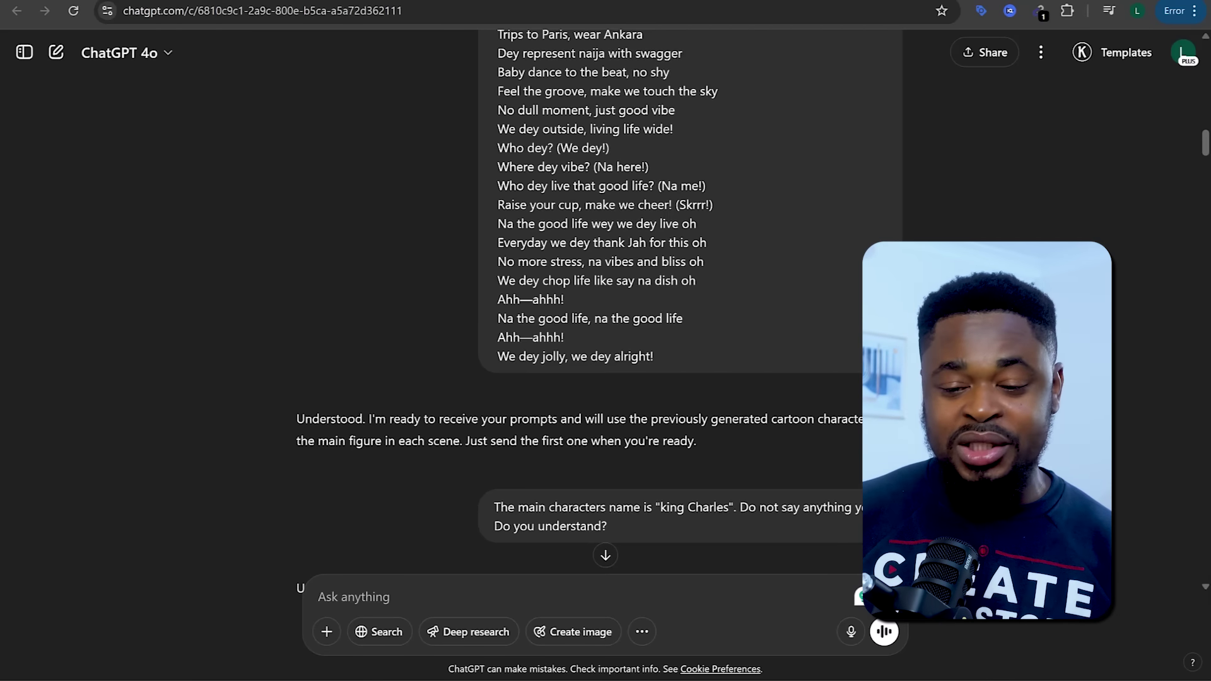
pyautogui.scroll(-1, 542, 509)
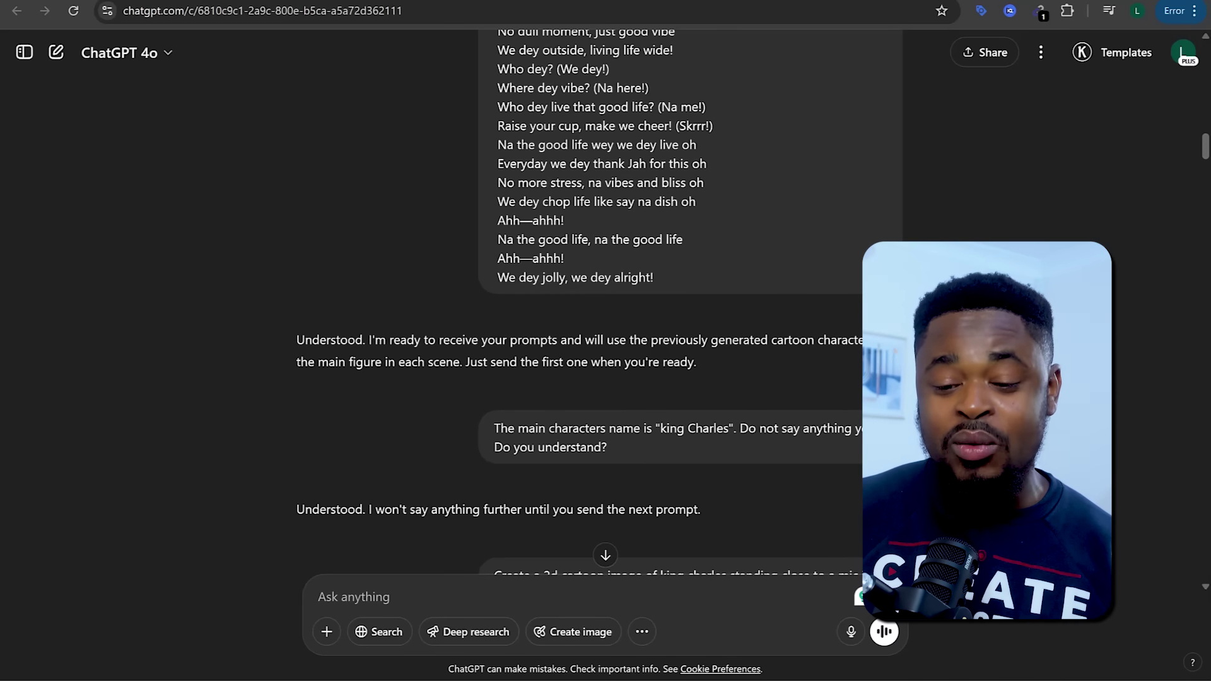
pyautogui.scroll(-1, 600, 303)
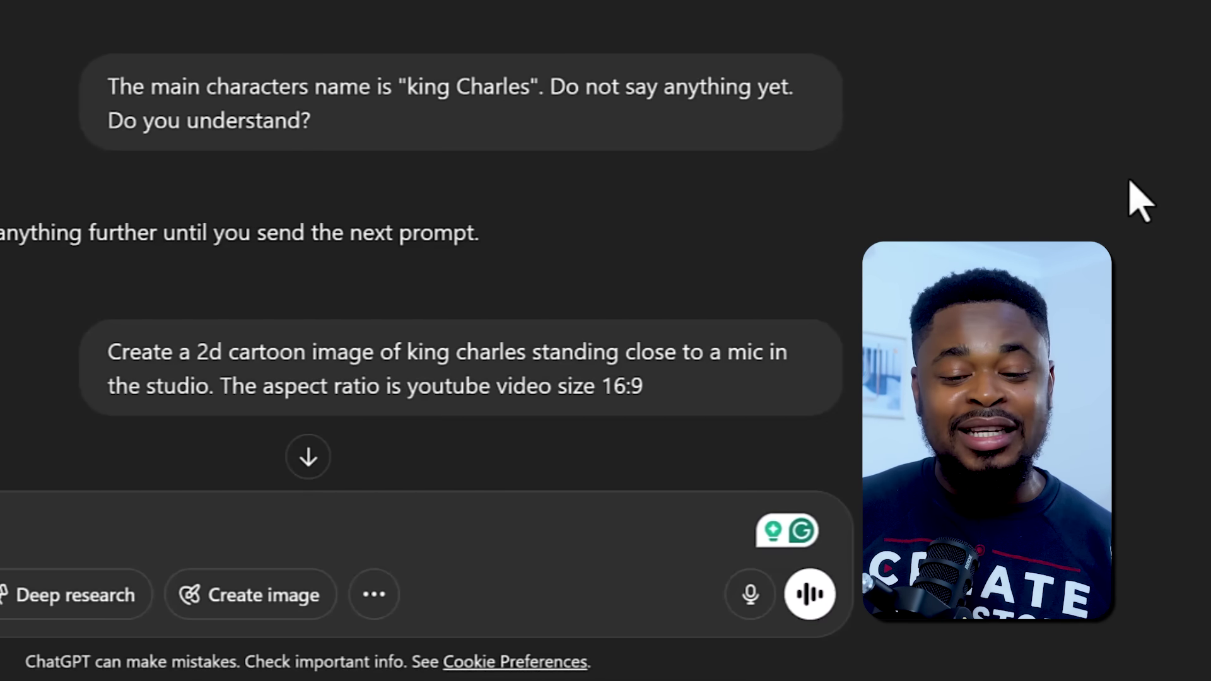
# - Copy the sentence "The aspect ratio is youtube video size 16:9" from the studio image prompt
pyautogui.moveTo(656, 468)
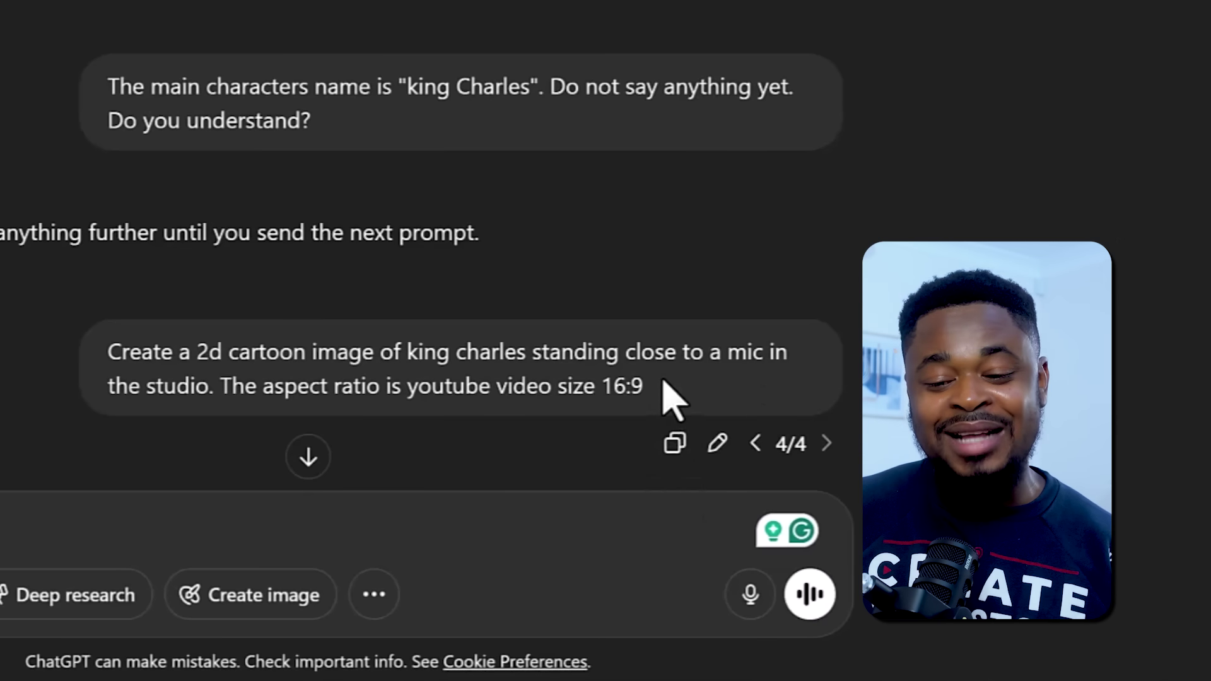
pyautogui.moveTo(662, 380); pyautogui.dragTo(222, 392)
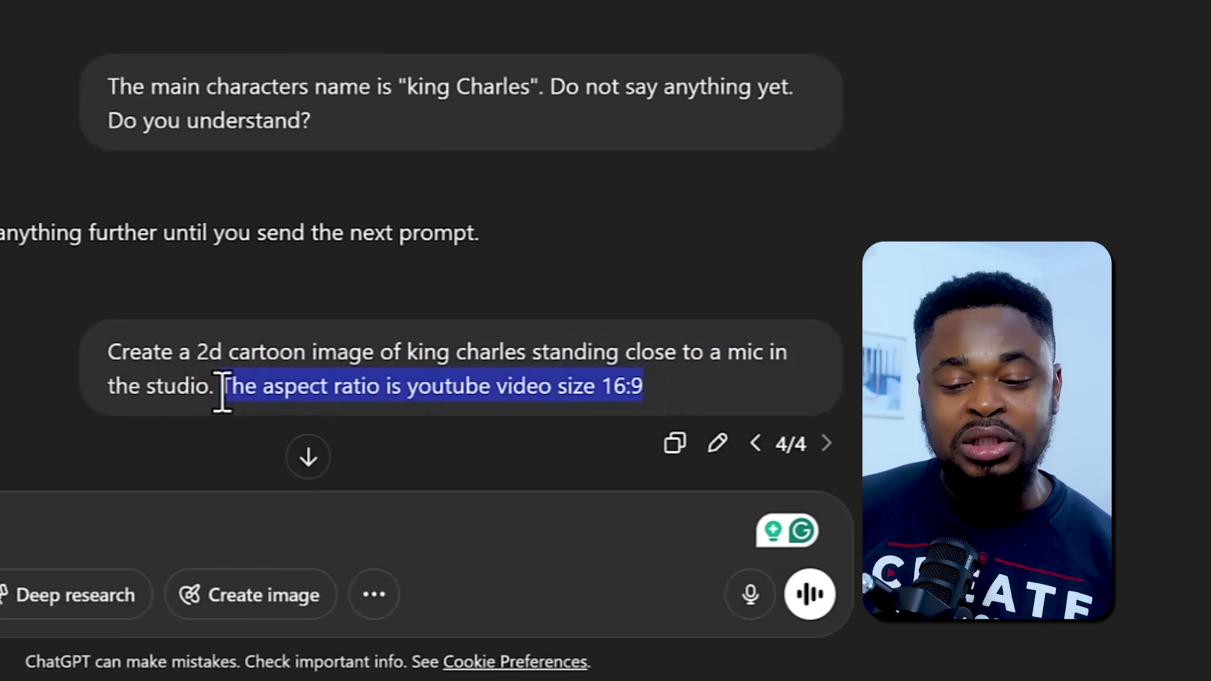
pyautogui.click(264, 388)
pyautogui.moveTo(409, 387); pyautogui.dragTo(739, 381)
pyautogui.click(634, 394)
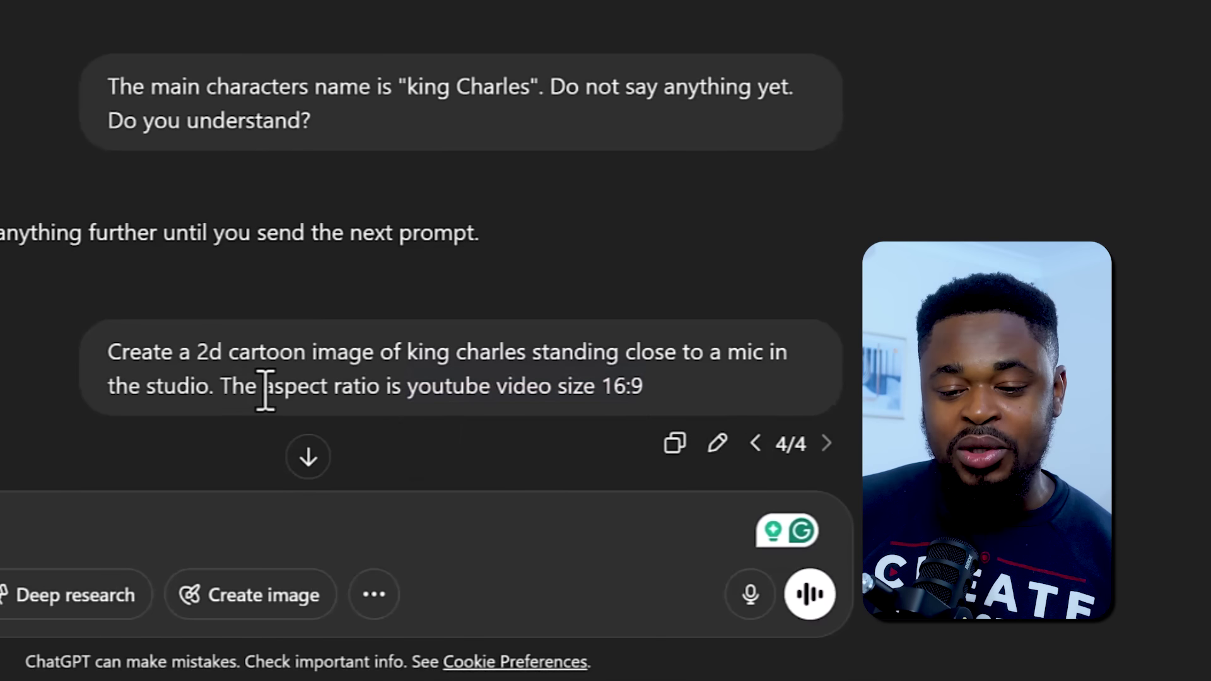
pyautogui.moveTo(221, 391); pyautogui.dragTo(661, 422)
pyautogui.hotkey('ctrl', 'c')
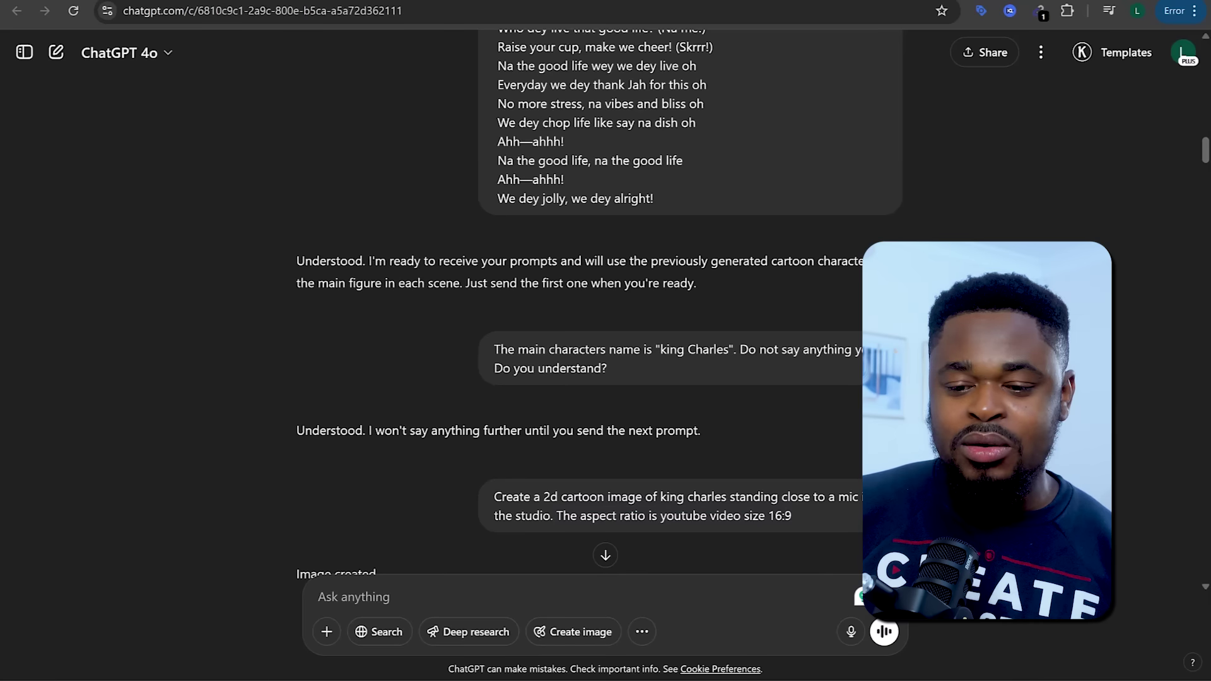
# - View the generated studio image of King Charles enlarged, then close it
pyautogui.scroll(-5, 599, 315)
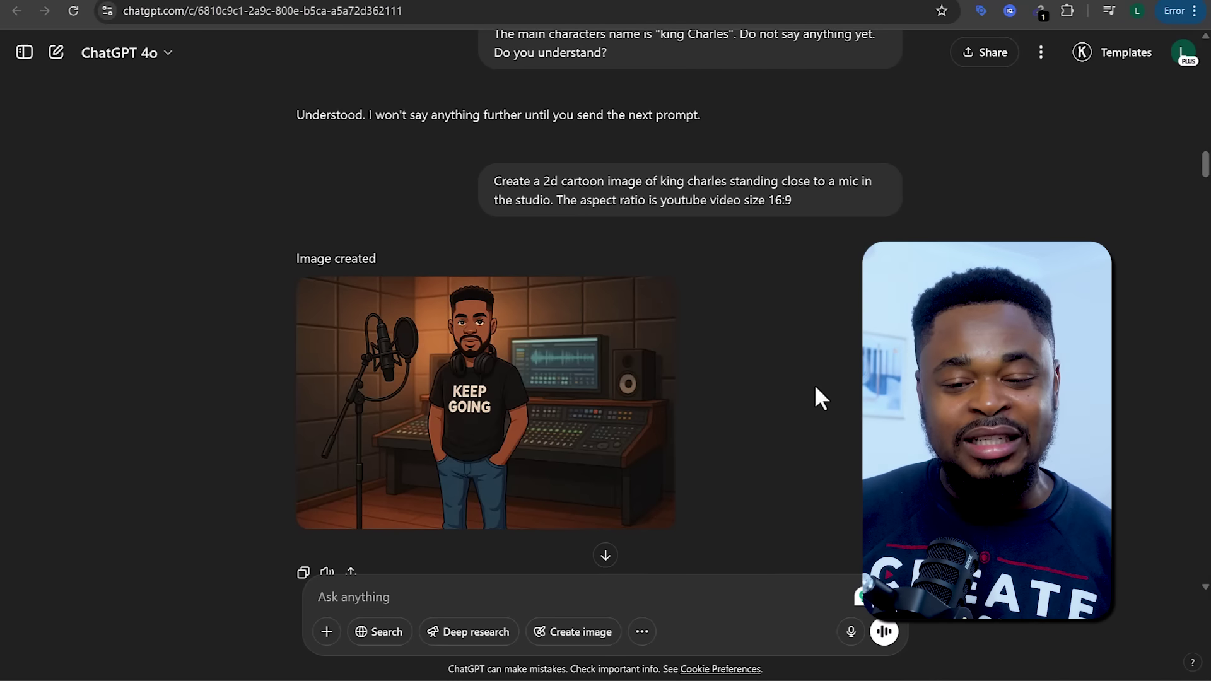
pyautogui.click(656, 399)
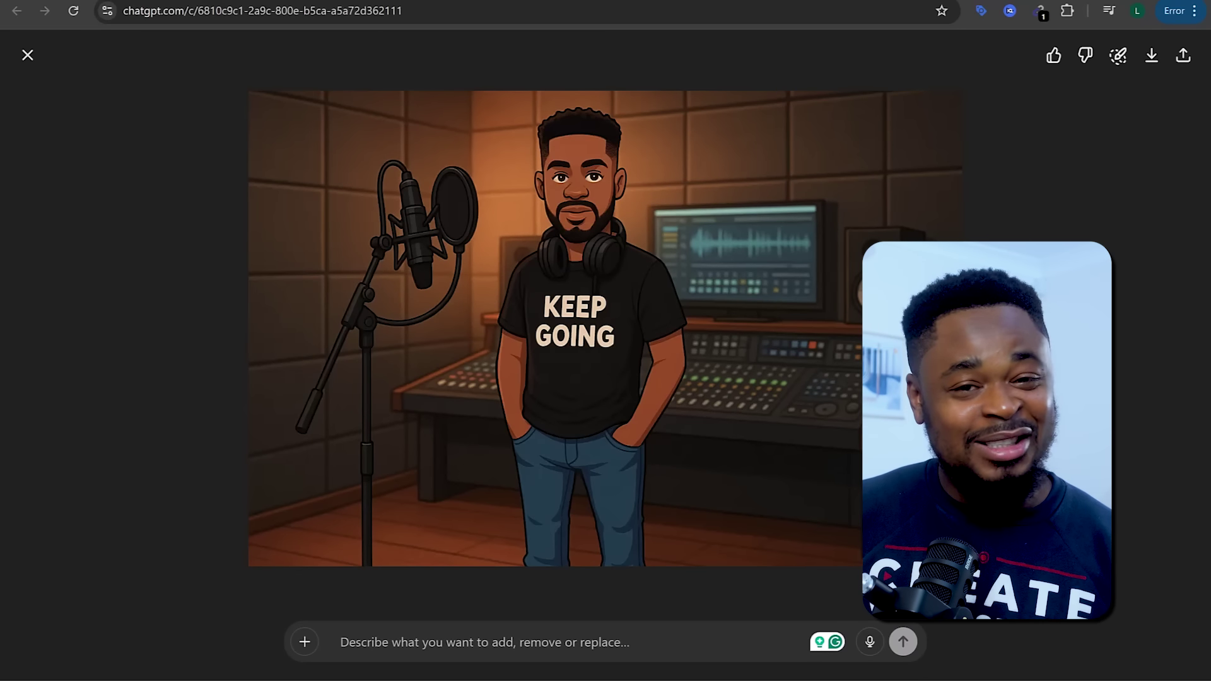
pyautogui.click(25, 56)
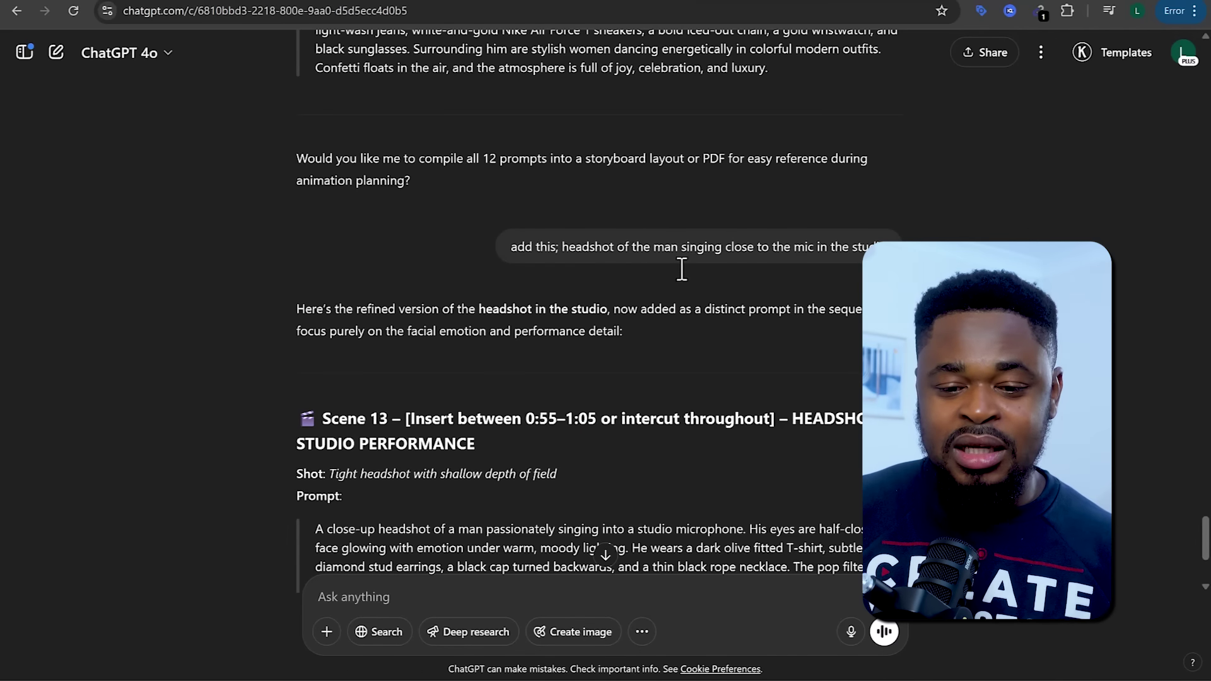
# - Copy the Scene 1 intro prompt from the scene list into the King Charles chat, preceded by "Create a 2d cartoon image of"
pyautogui.scroll(15, 678, 266)
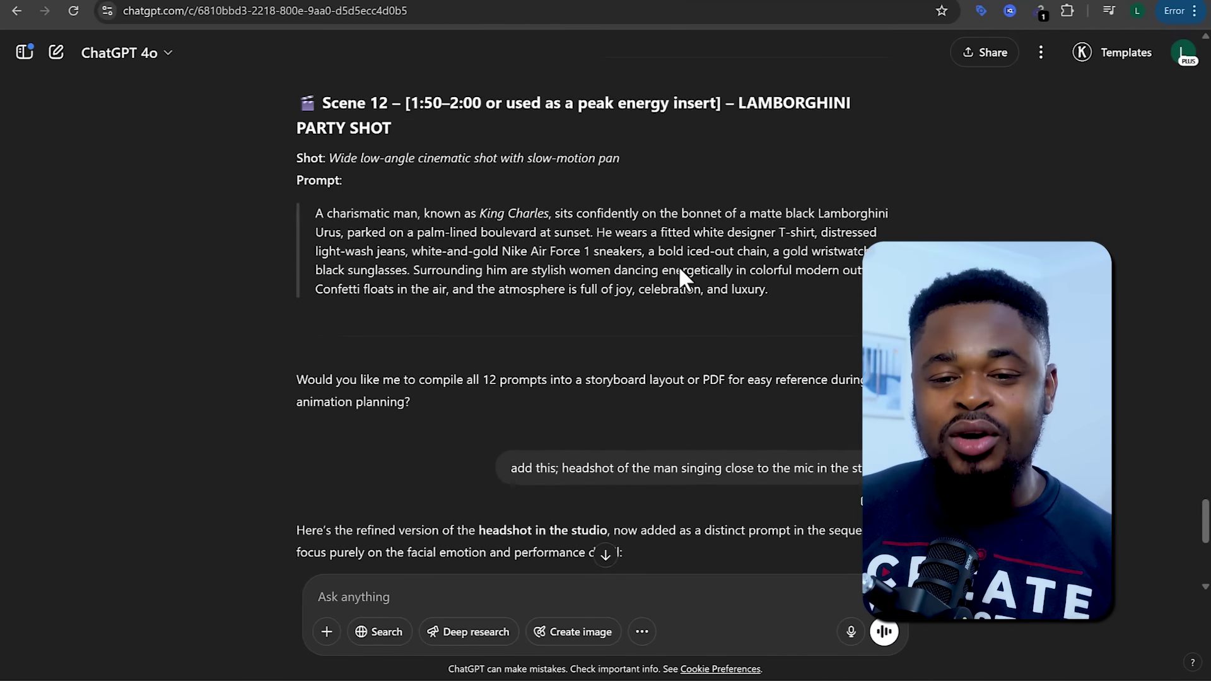
pyautogui.scroll(20, 637, 321)
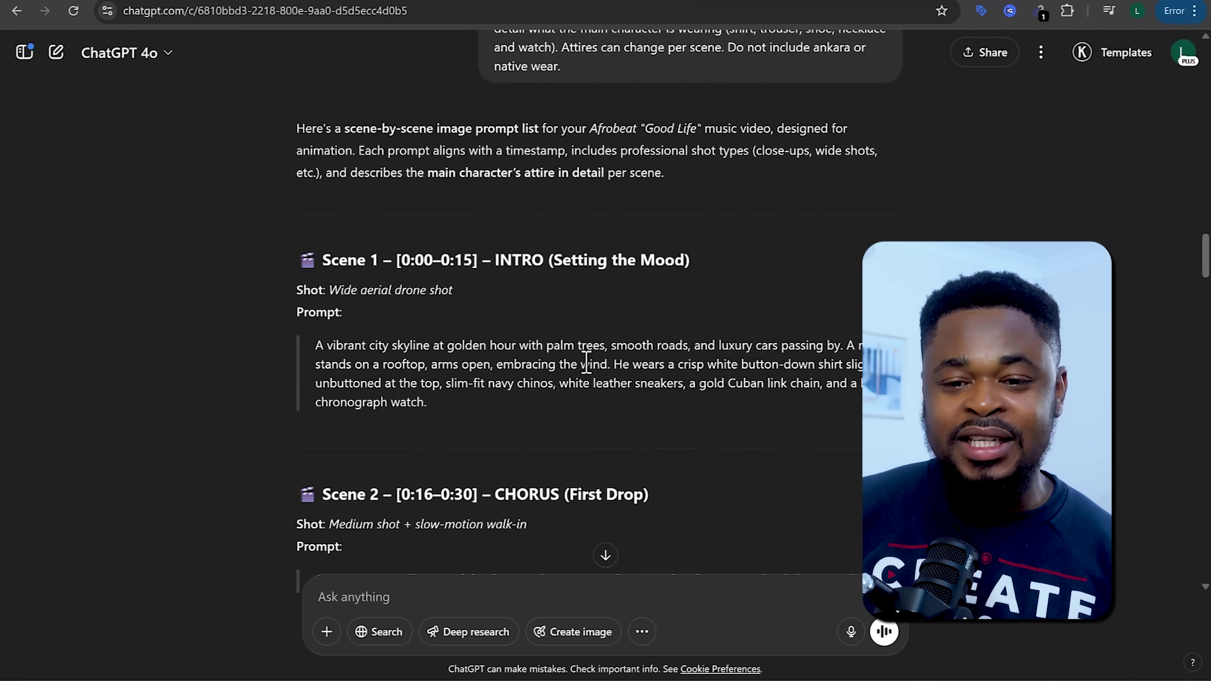
pyautogui.tripleClick(357, 354)
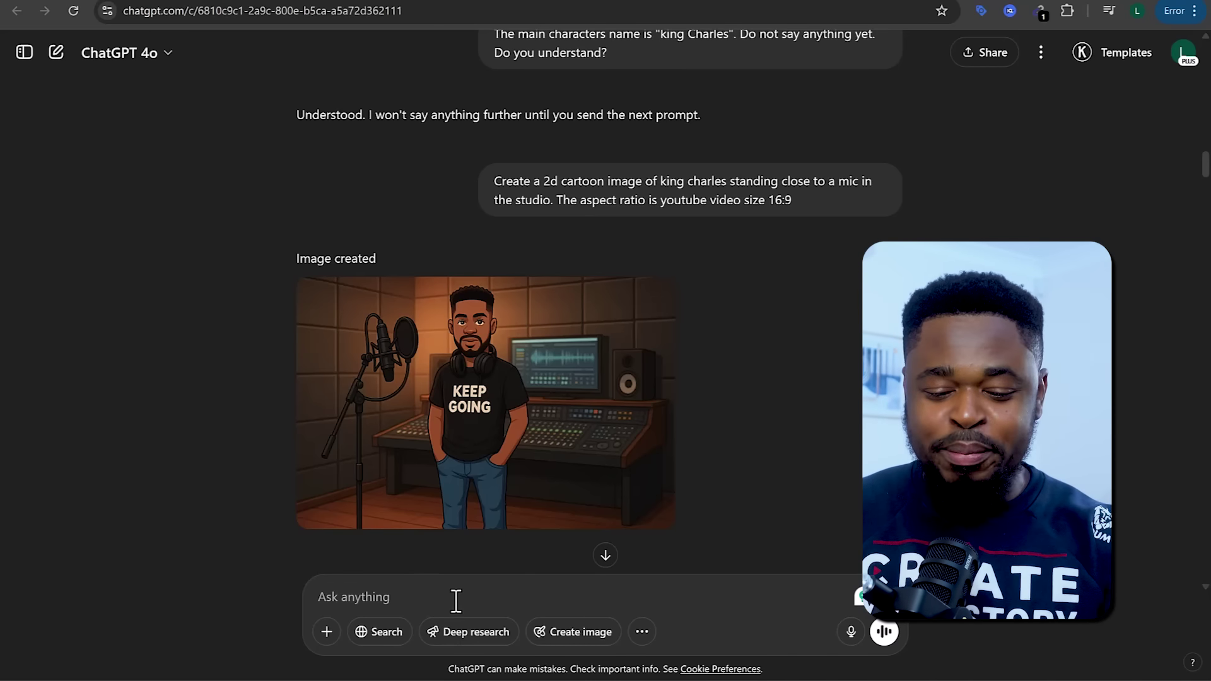
pyautogui.write('A vibrant city skyline at golden hour with palm trees, smooth roads, and luxury cars passing by. A man stands on a rooftop, arms open, embracing the wind. He wears a crisp white button-down shirt slightly unbuttoned at the top, slim-fit navy chinos, white leather sneakers, a gold Cuban link chain, and a black chronograph watch.')
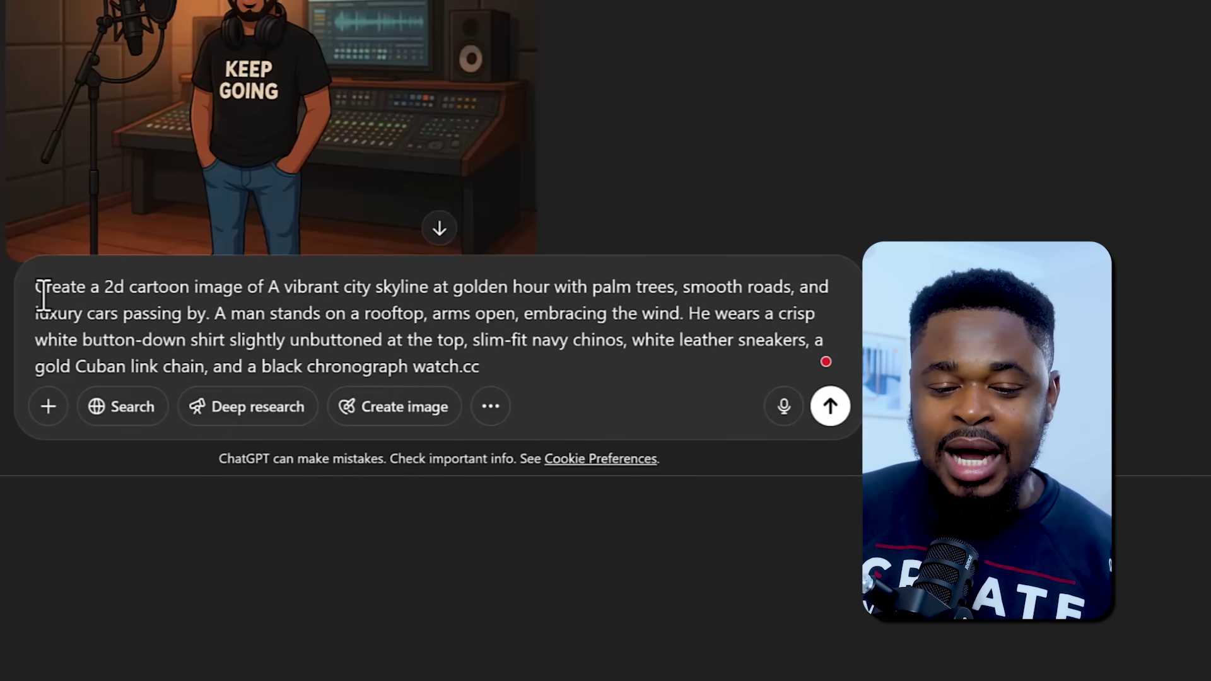
# - Examine the opening phrase "Create a 2d cartoon image of" in the drafted Scene 1 prompt
pyautogui.moveTo(38, 287); pyautogui.dragTo(272, 287)
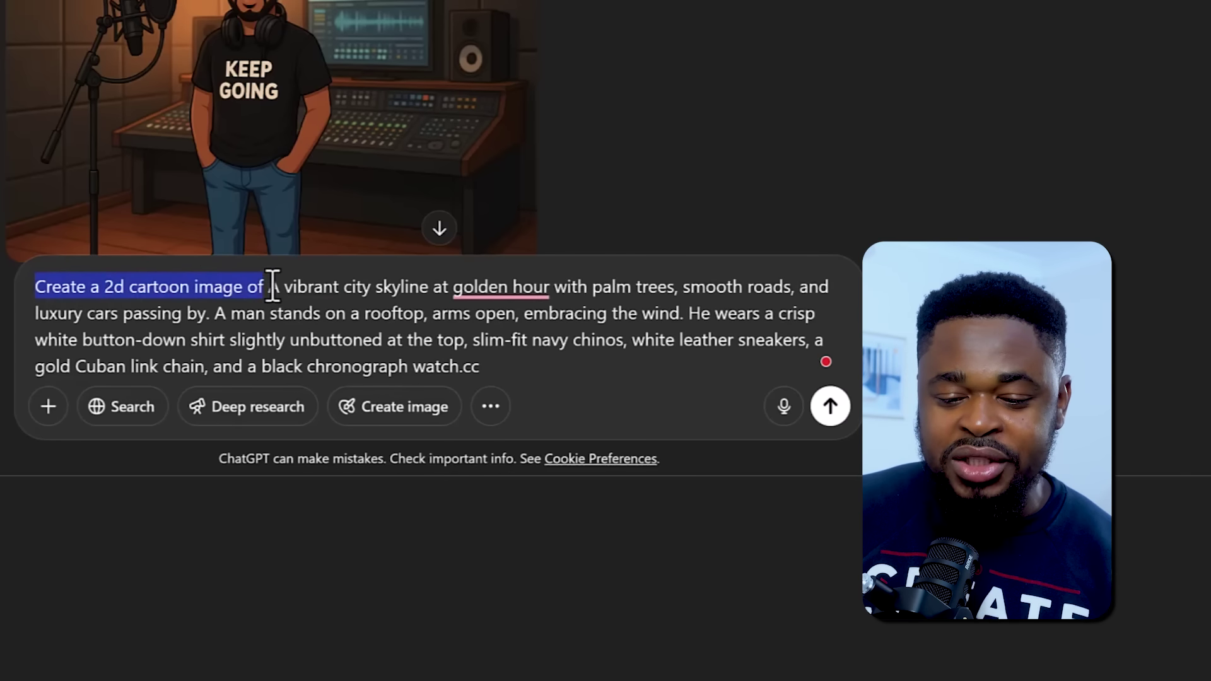
pyautogui.click(382, 287)
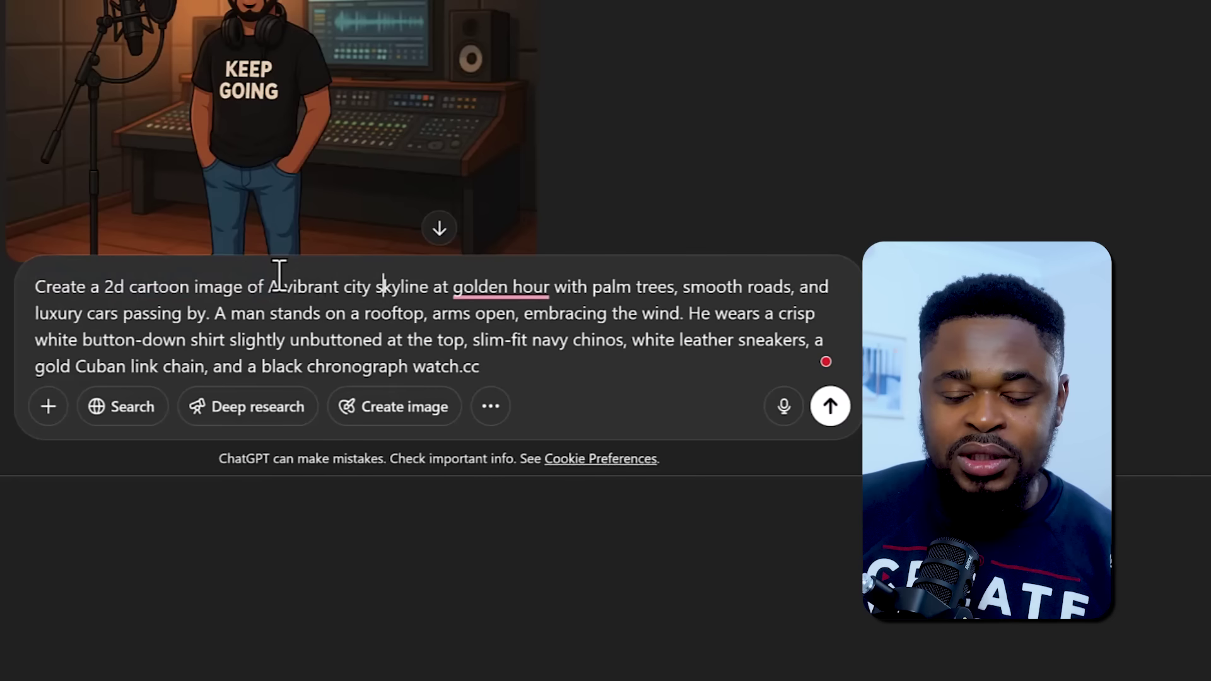
pyautogui.moveTo(44, 287); pyautogui.dragTo(285, 288)
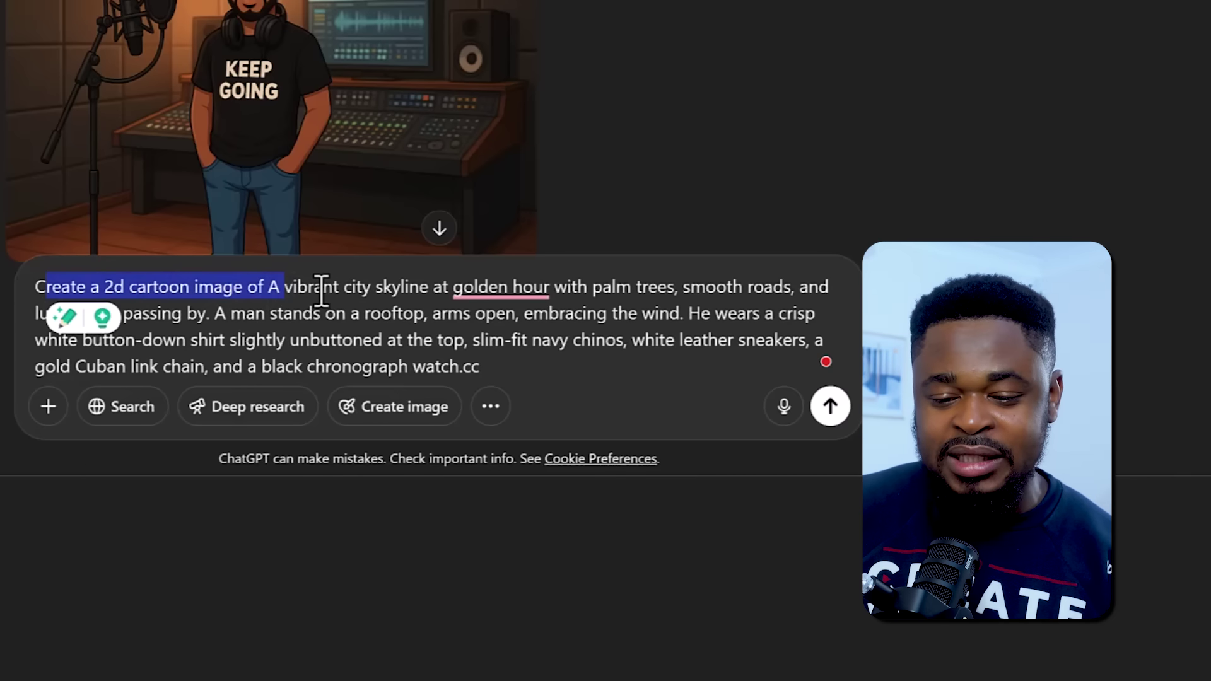
pyautogui.click(347, 289)
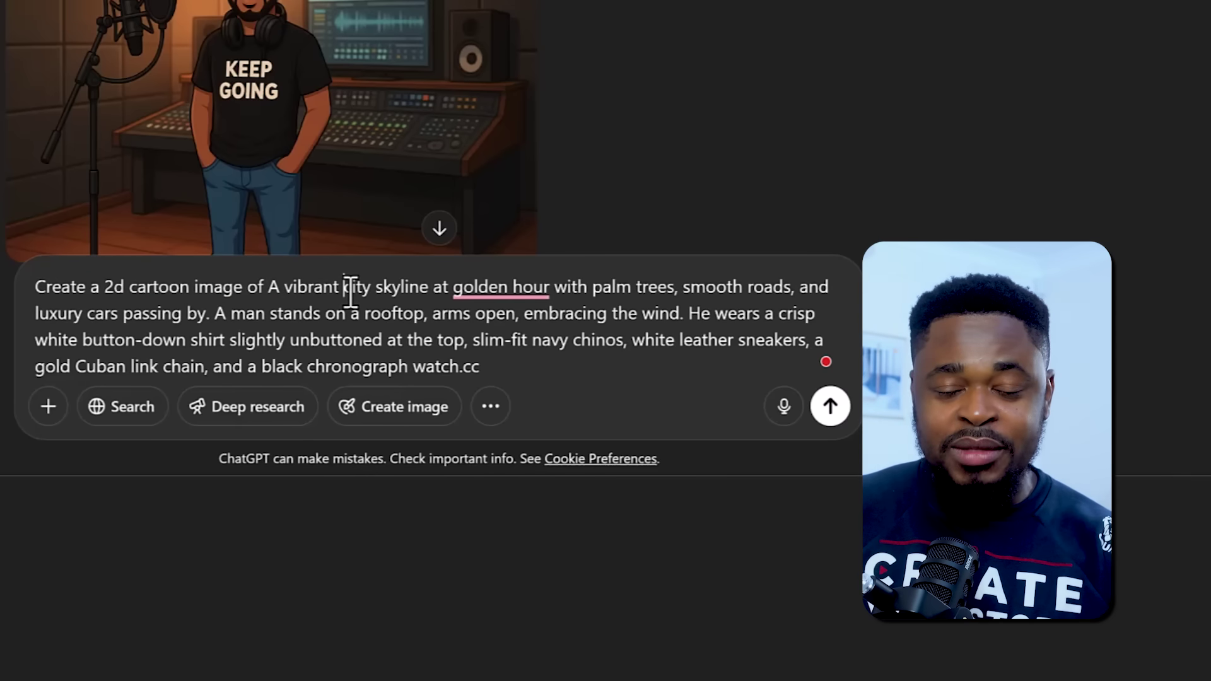
pyautogui.click(247, 289)
pyautogui.keyDown('shift'); pyautogui.click(38, 287); pyautogui.keyUp('shift')
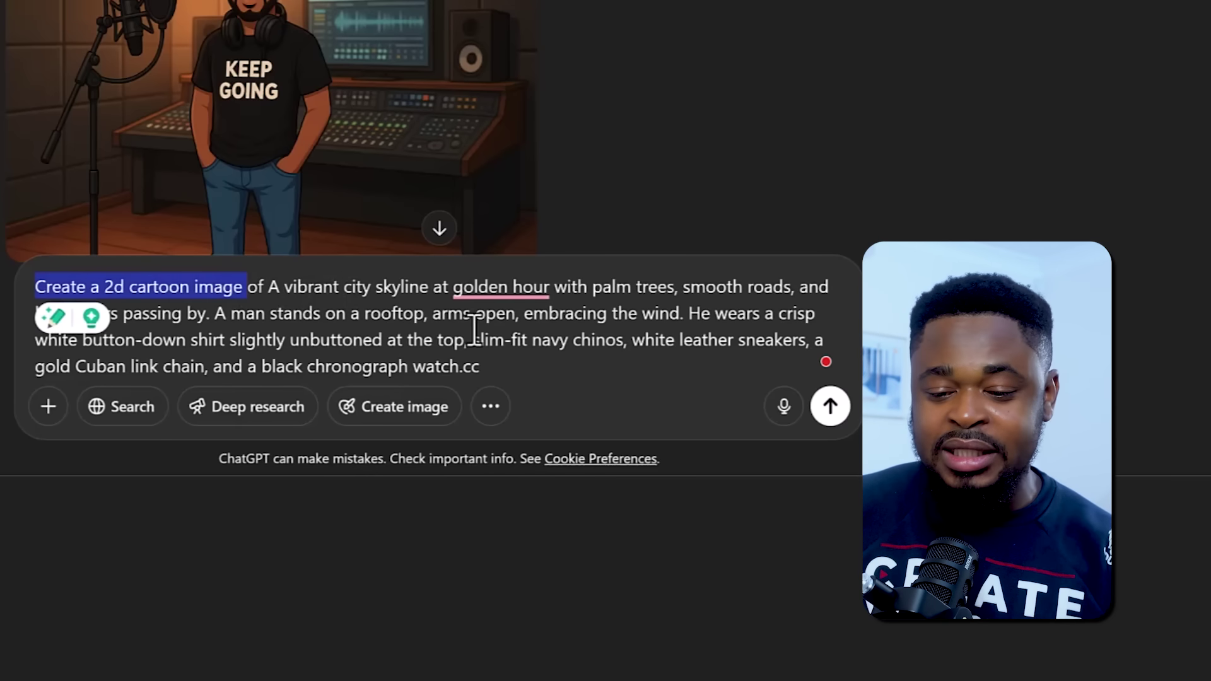
pyautogui.click(243, 313)
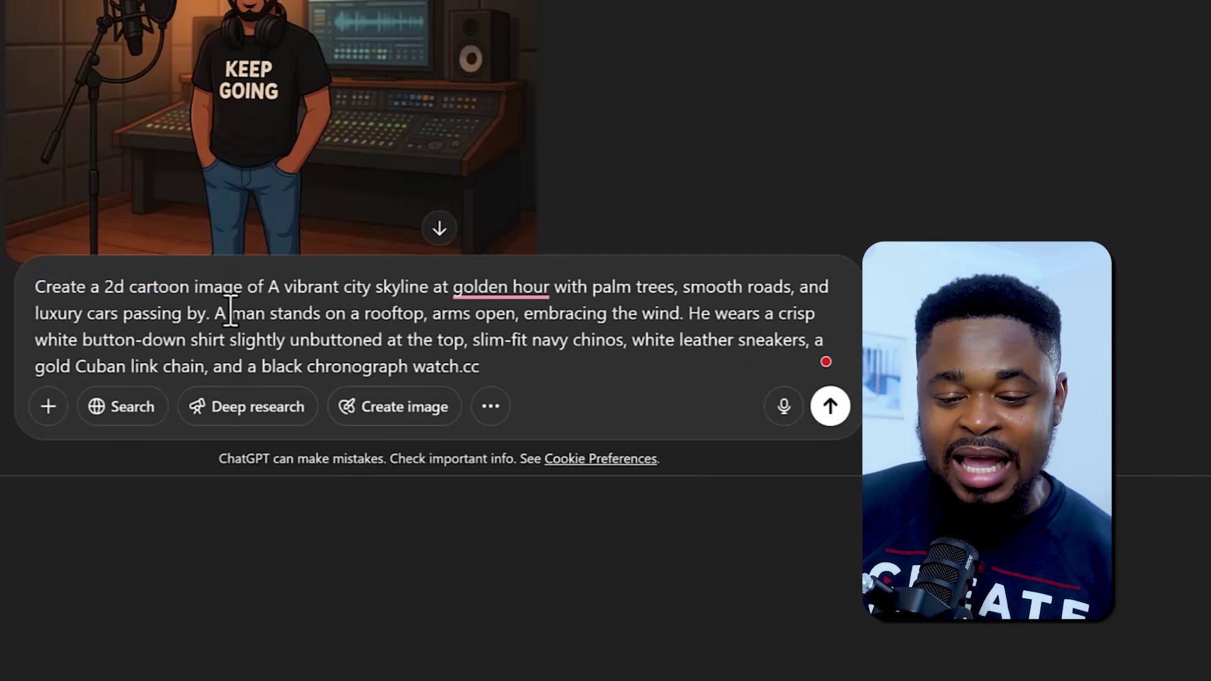
# - Replace "A man" with "king charles" in the drafted skyline prompt
pyautogui.moveTo(220, 308); pyautogui.dragTo(379, 322)
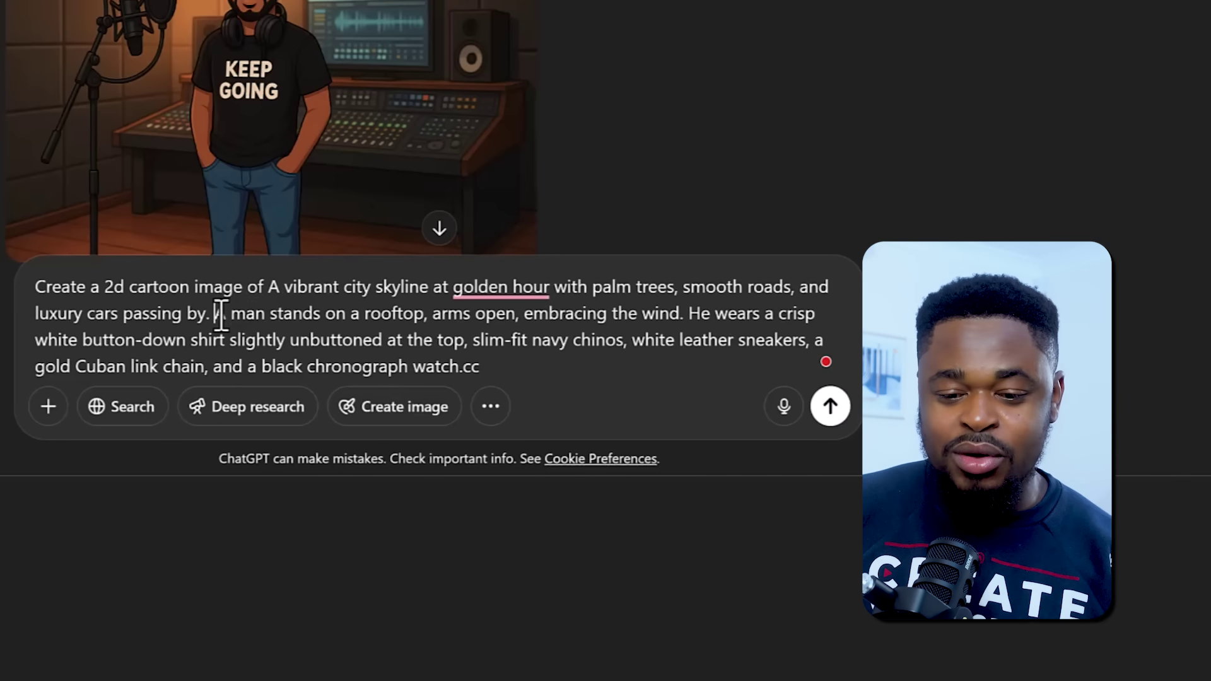
pyautogui.moveTo(216, 314); pyautogui.dragTo(265, 310)
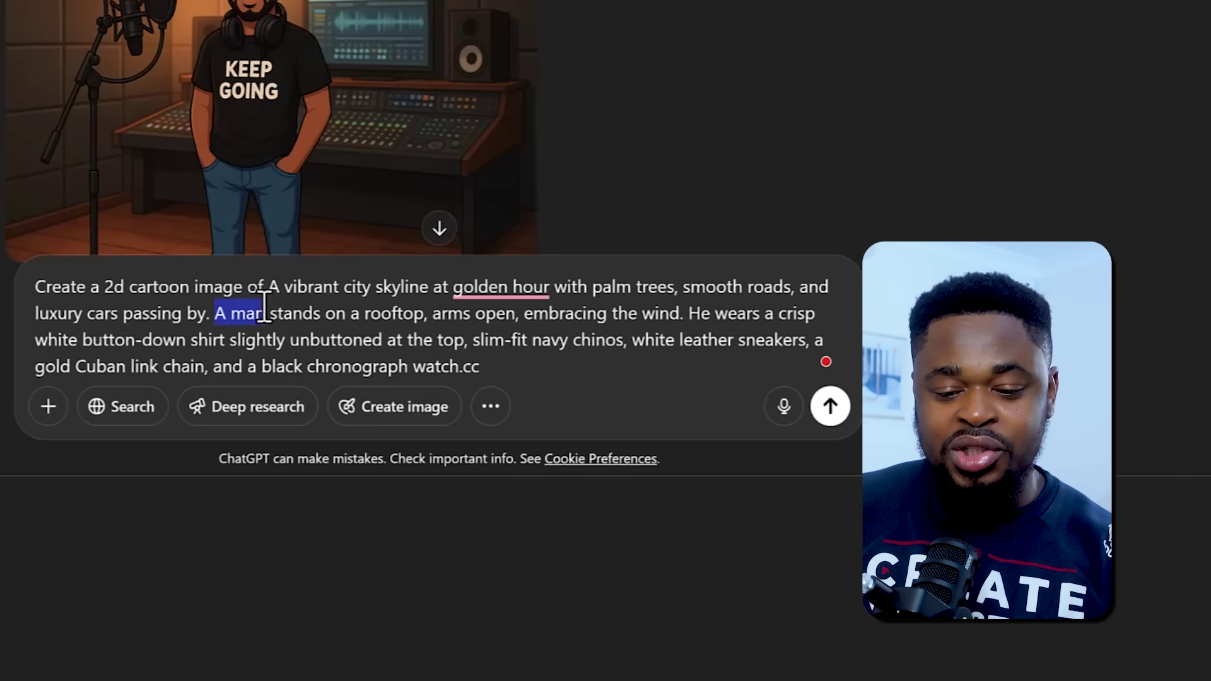
pyautogui.write('king char')
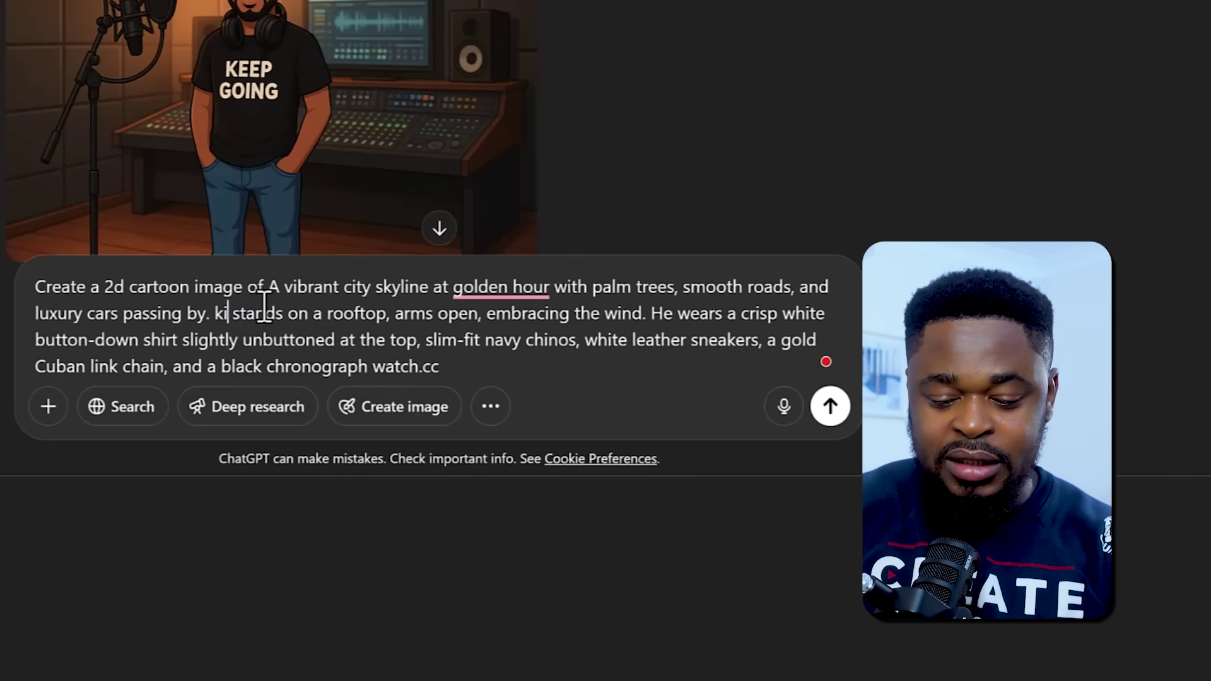
pyautogui.write('les')
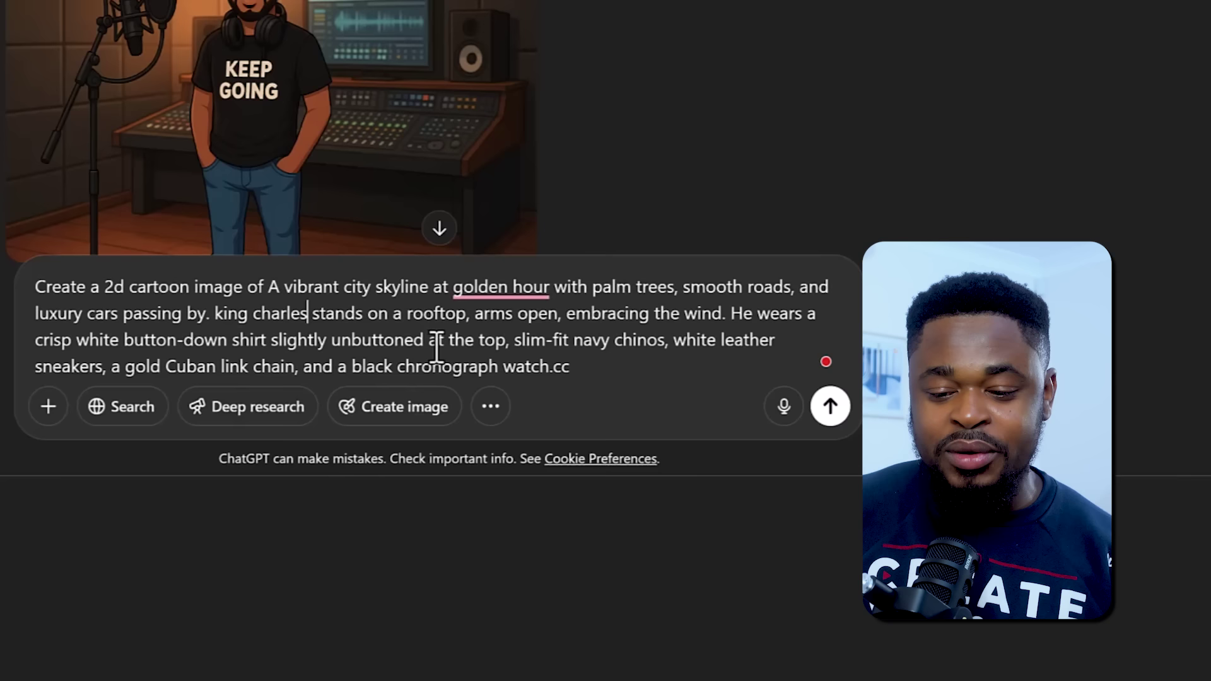
# - Remove the stray "cc" ending the draft and append the copied sentence "The aspect ratio is youtube video size 16:9"
pyautogui.click(591, 365)
pyautogui.press('BackSpace')
pyautogui.press('BackSpace')
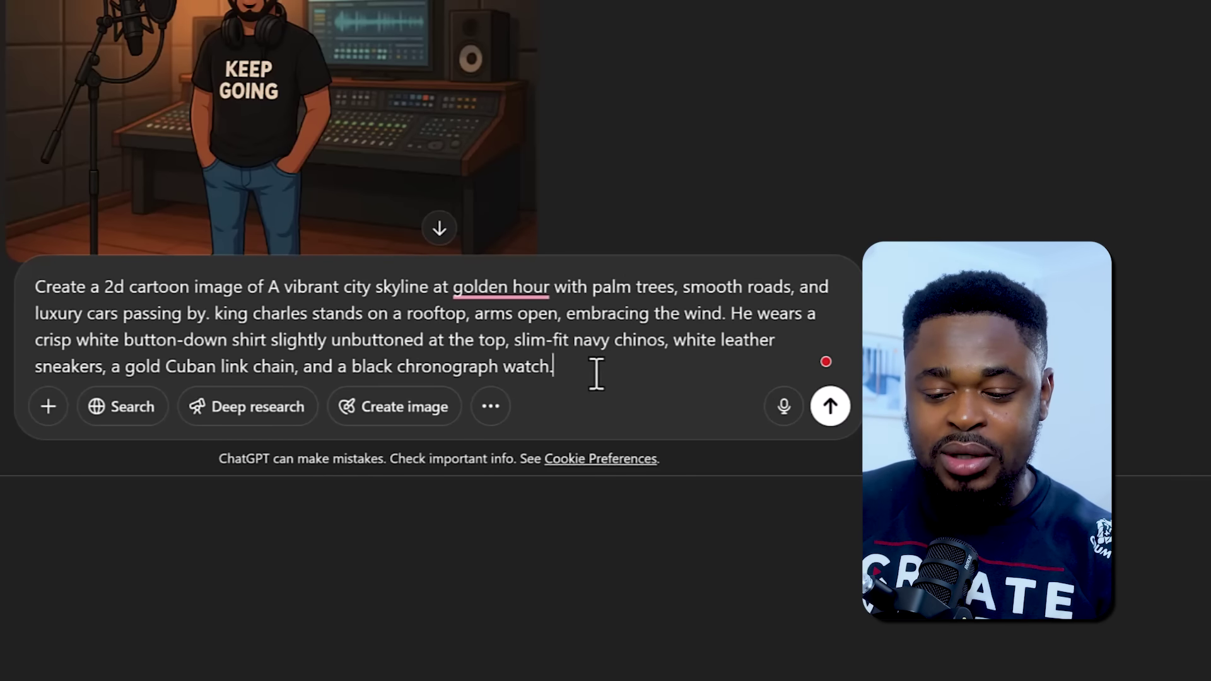
pyautogui.hotkey('ctrl', 'v')
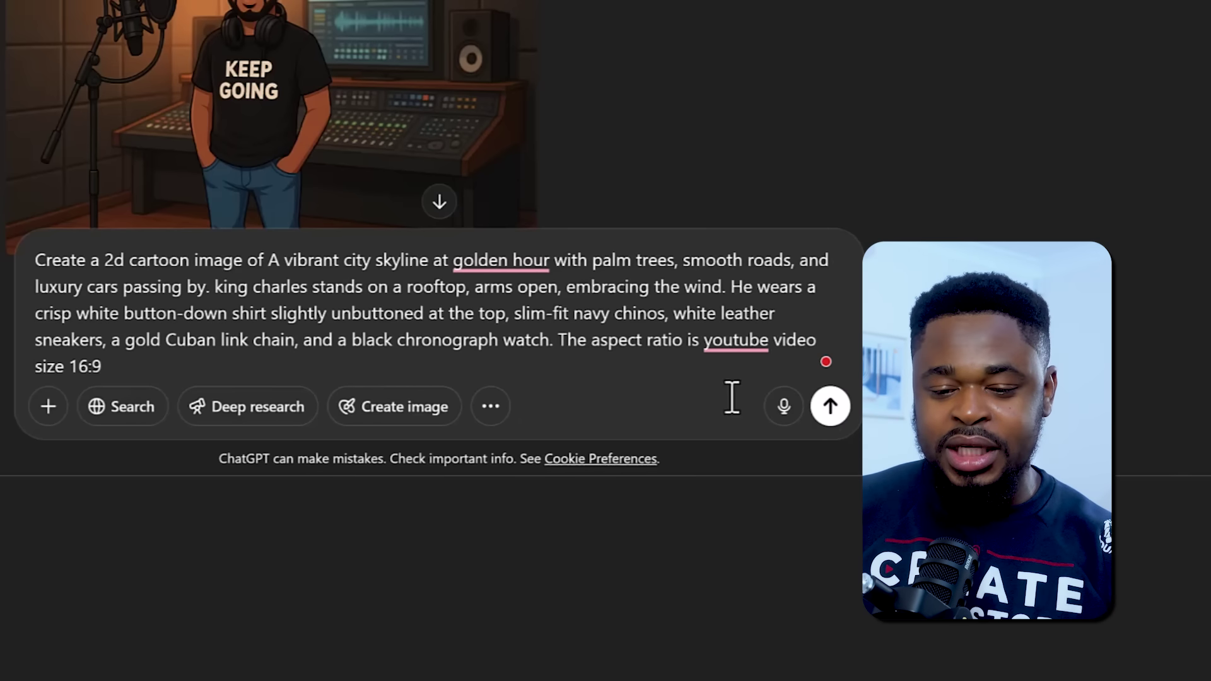
# - Submit the skyline prompt to generate the rooftop image, view the result enlarged, and close it
pyautogui.press('Return')
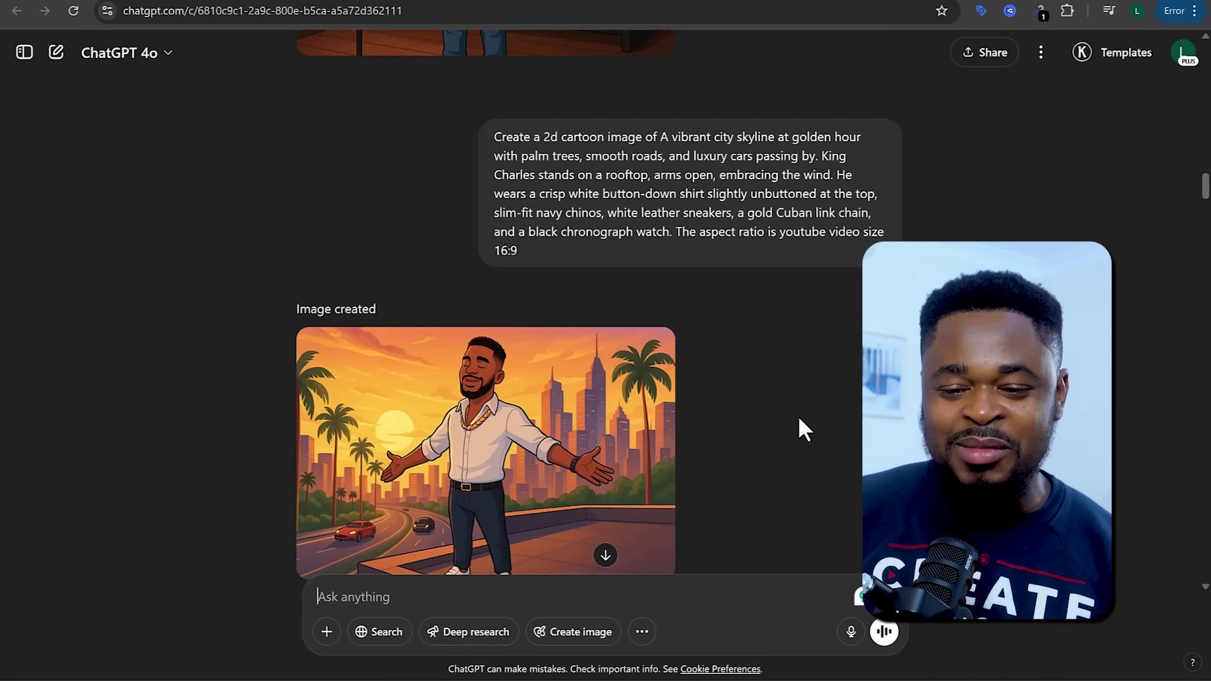
pyautogui.click(642, 460)
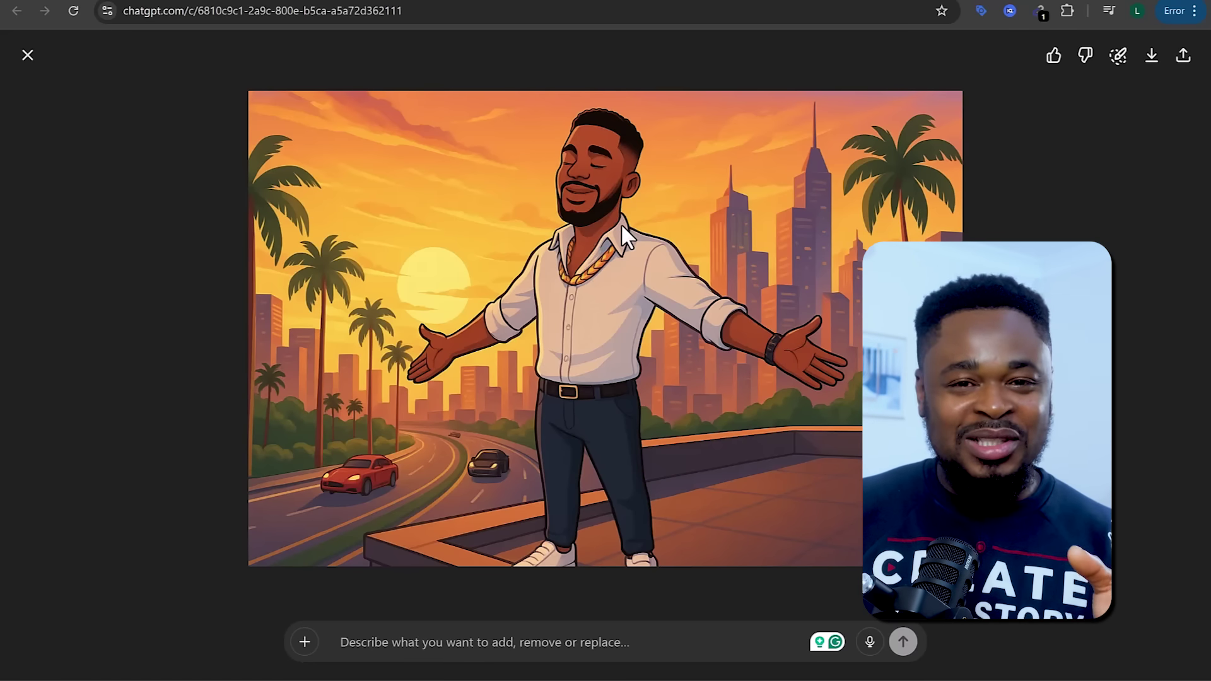
pyautogui.click(28, 56)
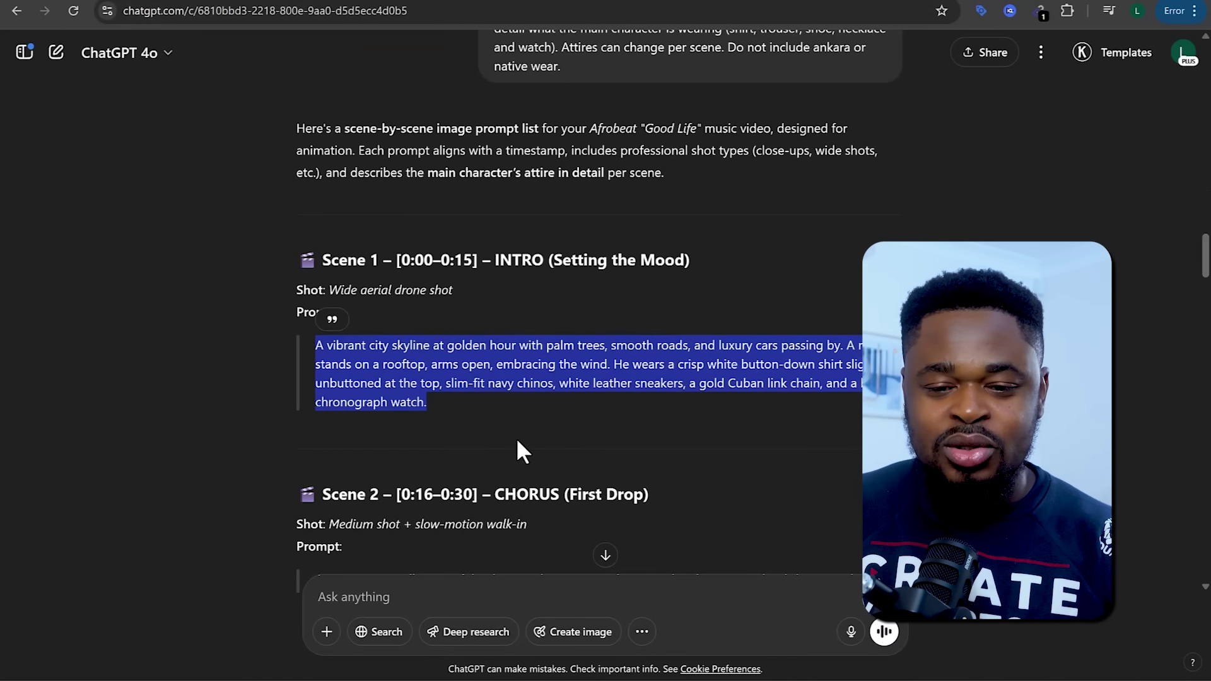
# - Select the full Scene 2 chorus prompt about the luxurious pool party in the scene list
pyautogui.scroll(-3, 516, 440)
pyautogui.click(438, 439)
pyautogui.moveTo(315, 420); pyautogui.dragTo(392, 475)
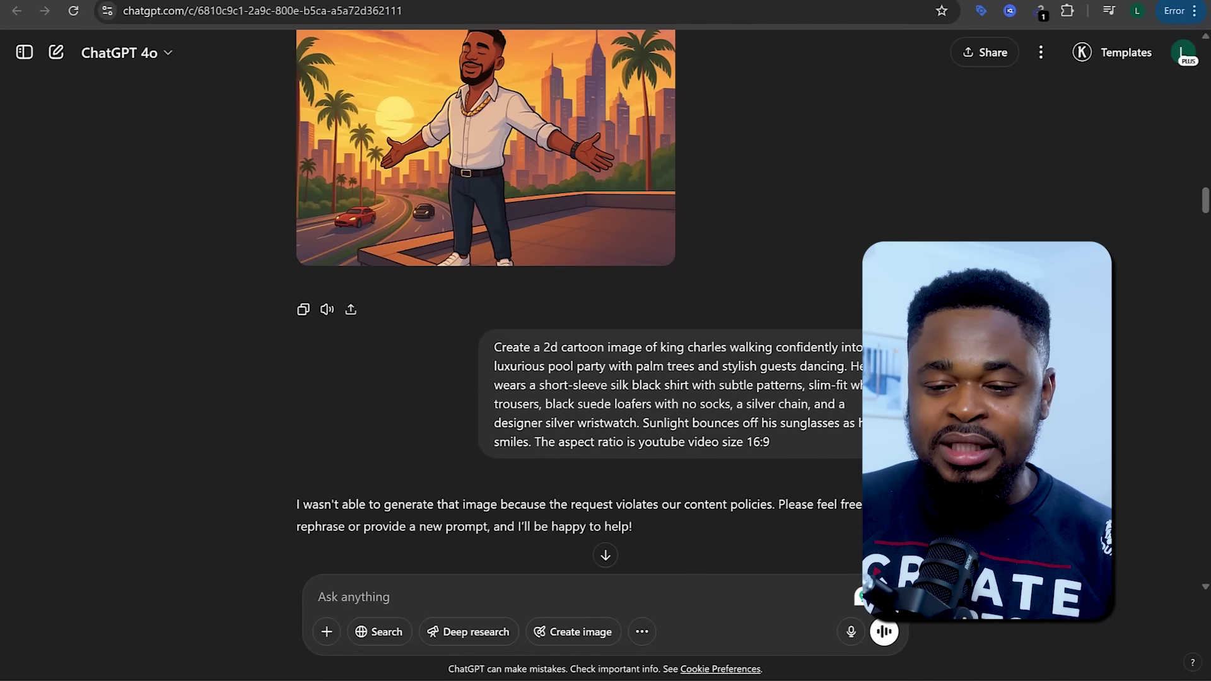
# - Review the King Charles pool party prompt, the request to rephrase it within content policy, and the rephrased version in the image chat
pyautogui.scroll(1, 606, 303)
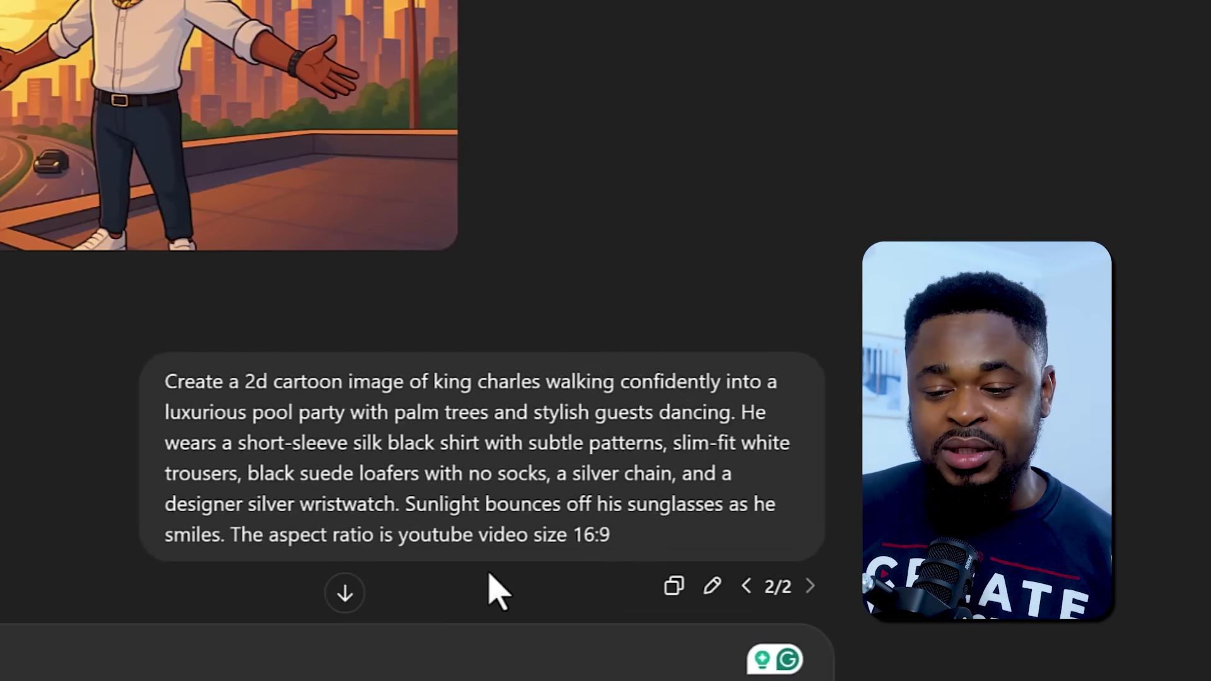
pyautogui.moveTo(237, 522); pyautogui.dragTo(665, 562)
pyautogui.click(1126, 412)
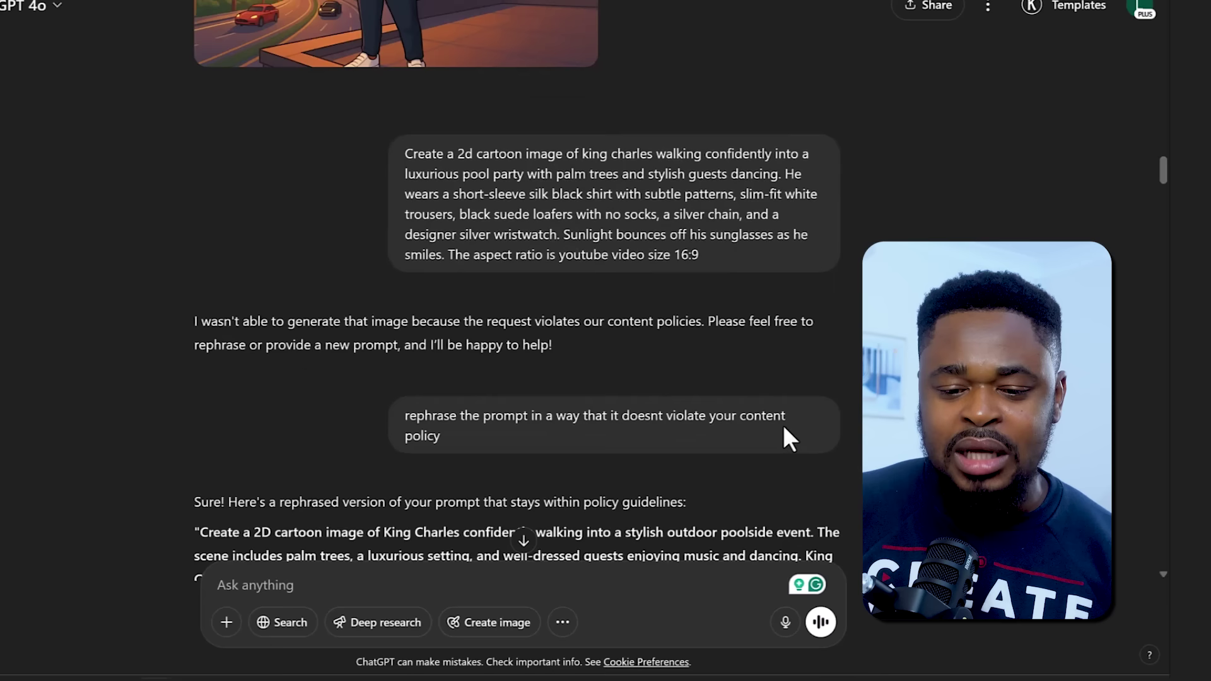
pyautogui.scroll(-2, 784, 429)
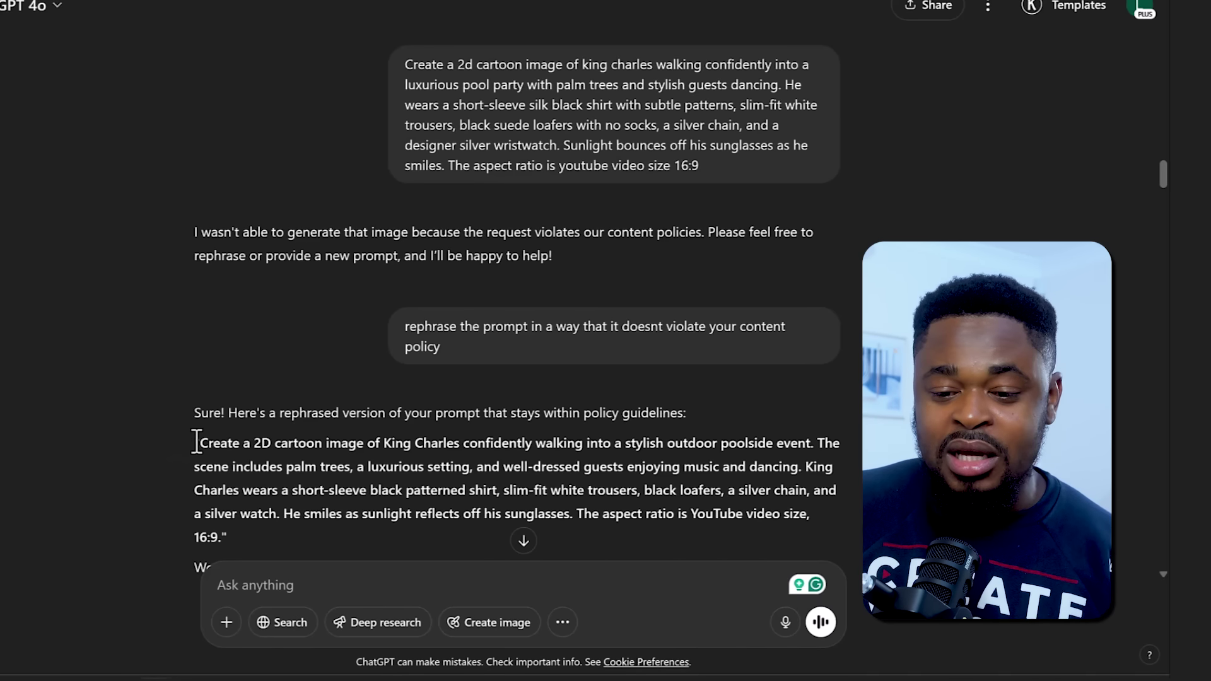
pyautogui.scroll(-1, 197, 441)
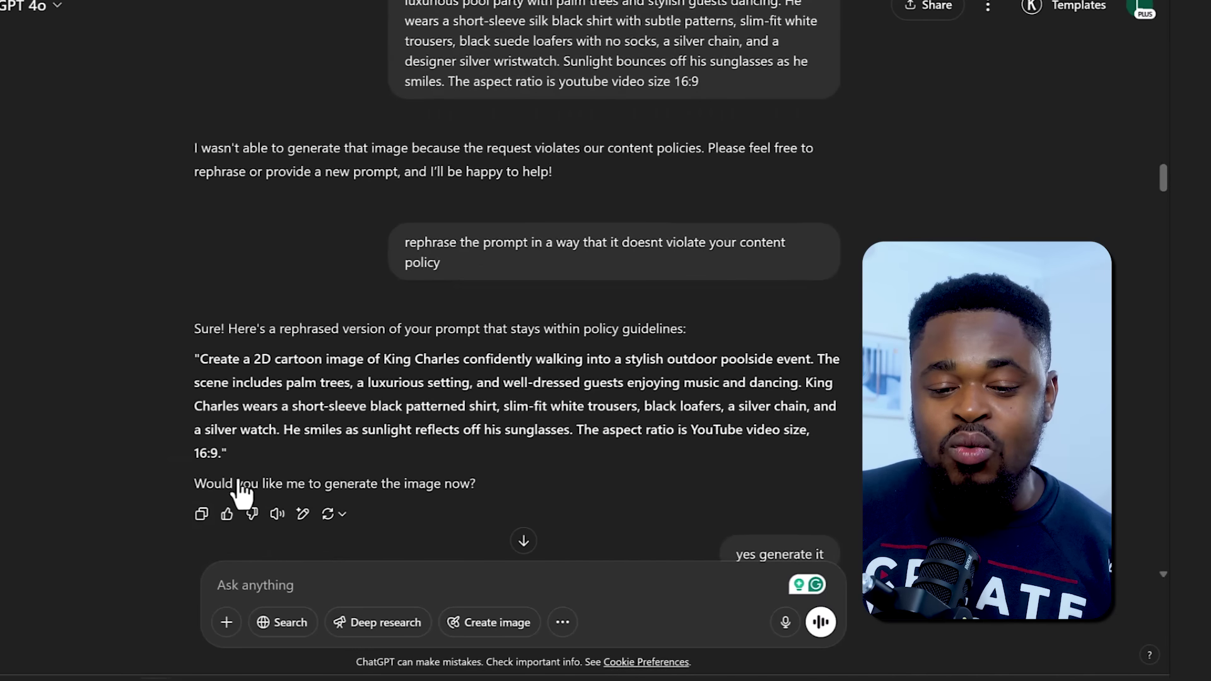
pyautogui.scroll(1, 536, 468)
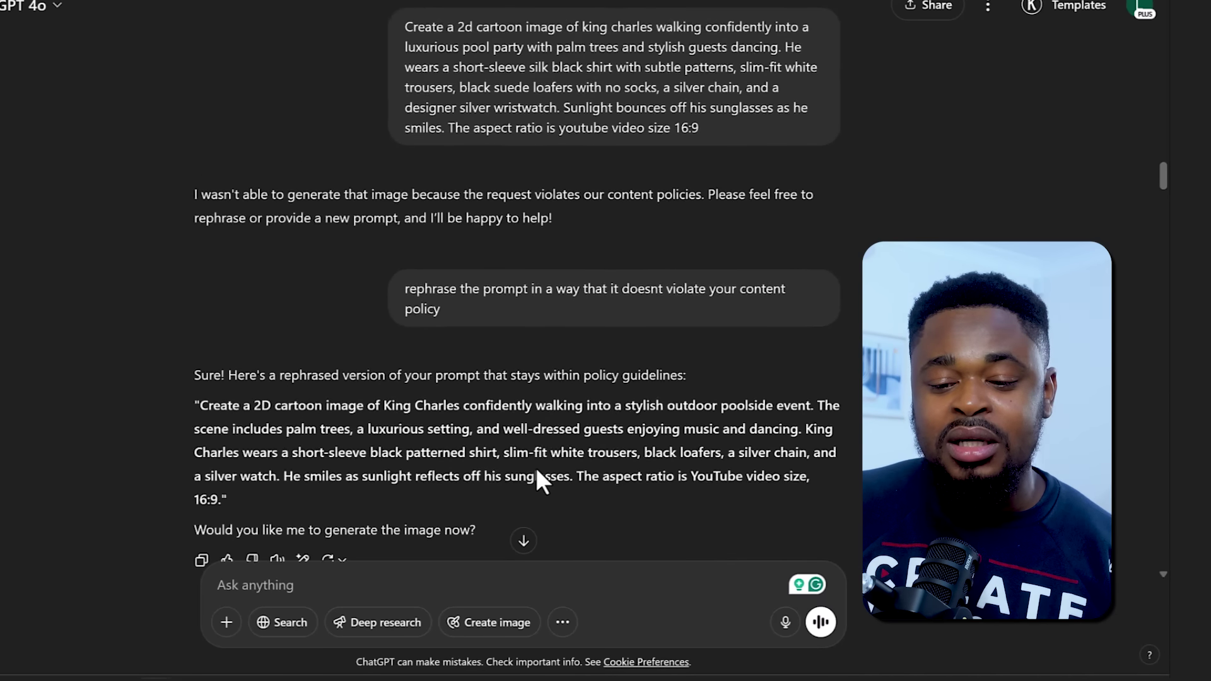
pyautogui.scroll(-2, 540, 473)
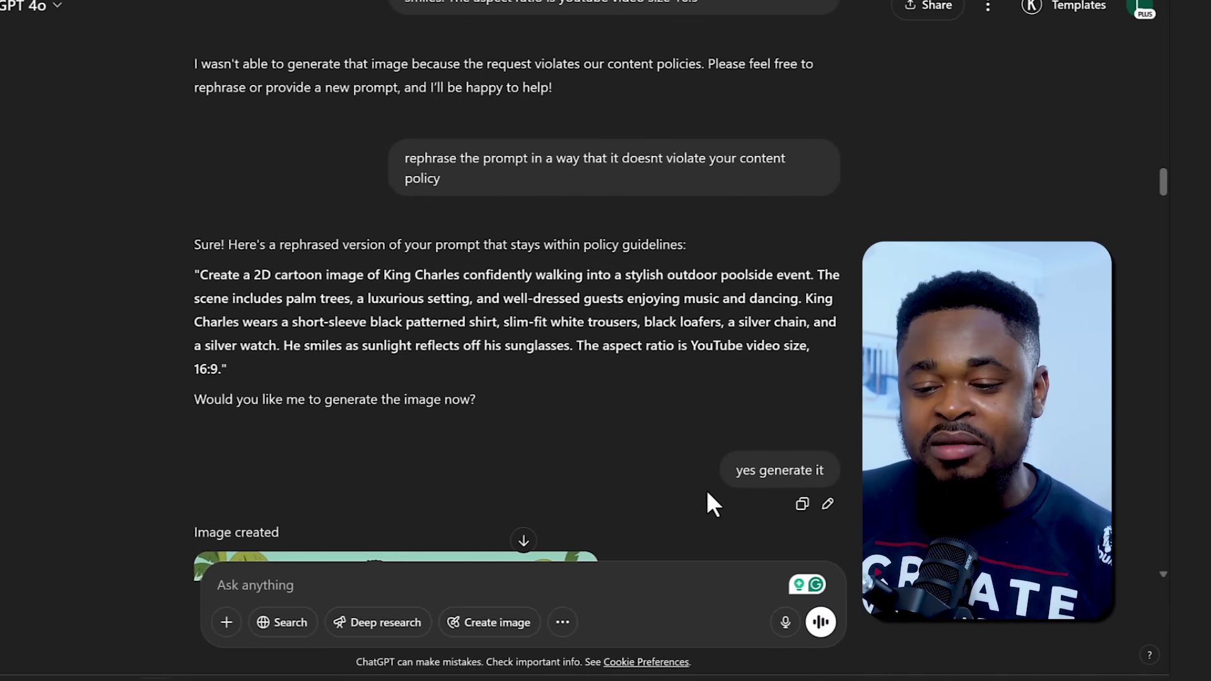
pyautogui.scroll(-5, 685, 495)
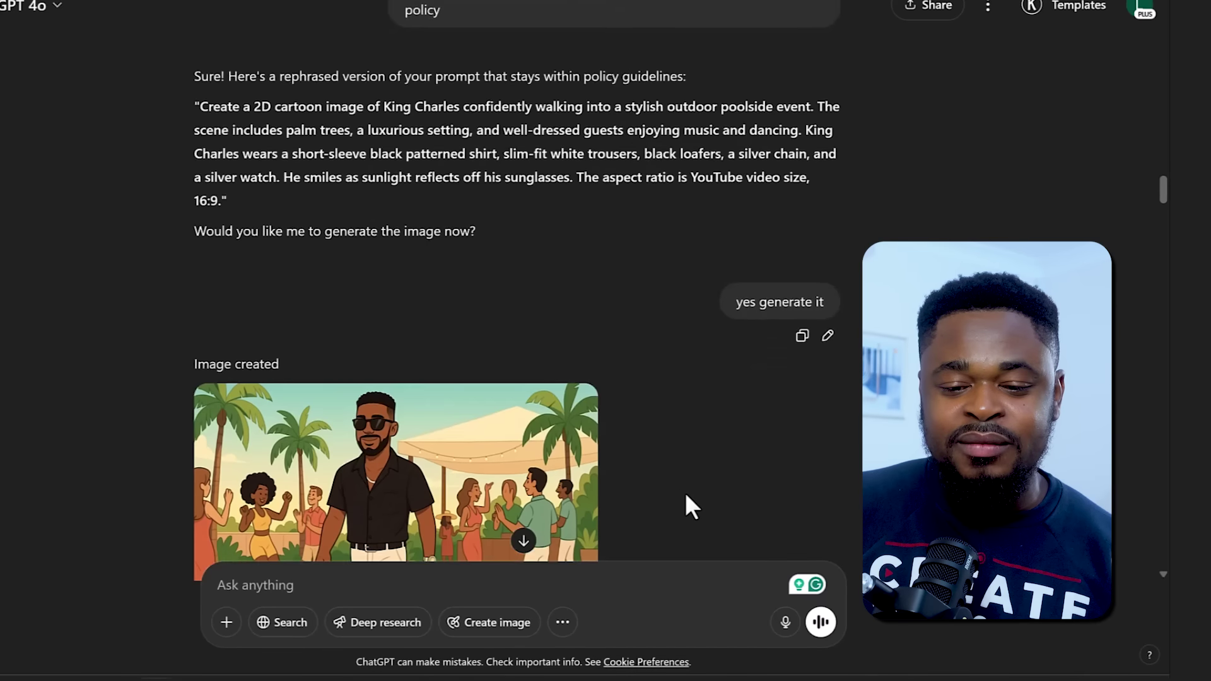
# - View the generated poolside image of King Charles enlarged, then close it
pyautogui.moveTo(565, 327)
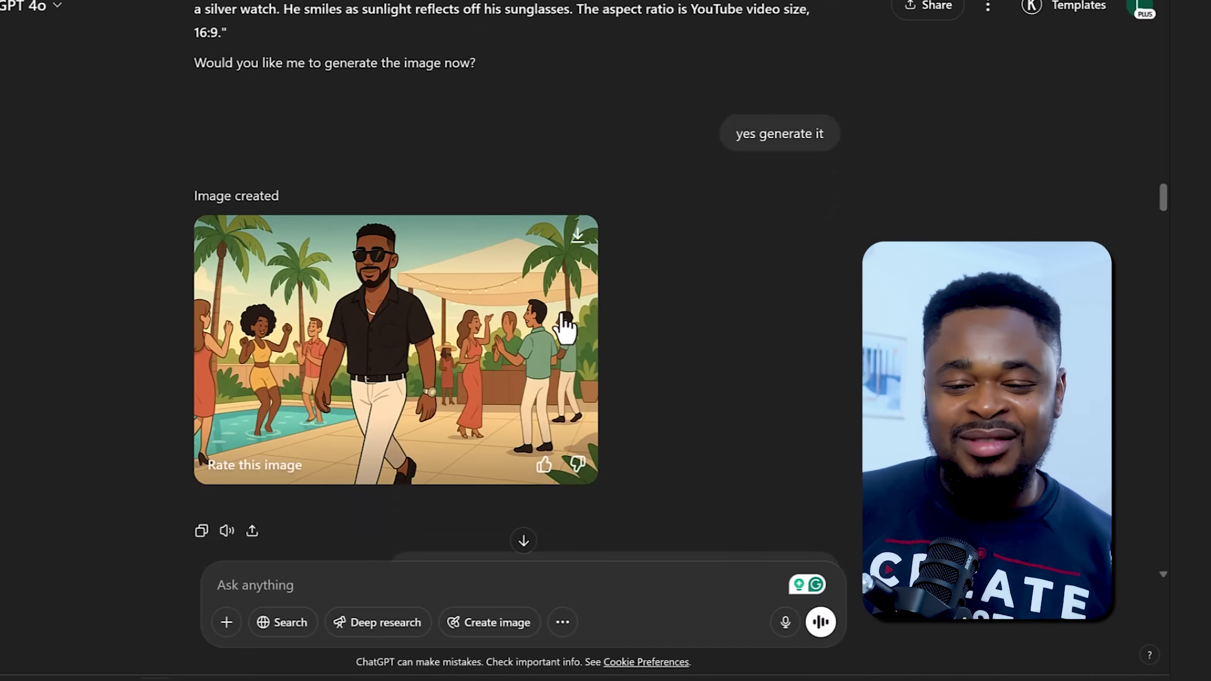
pyautogui.click(565, 327)
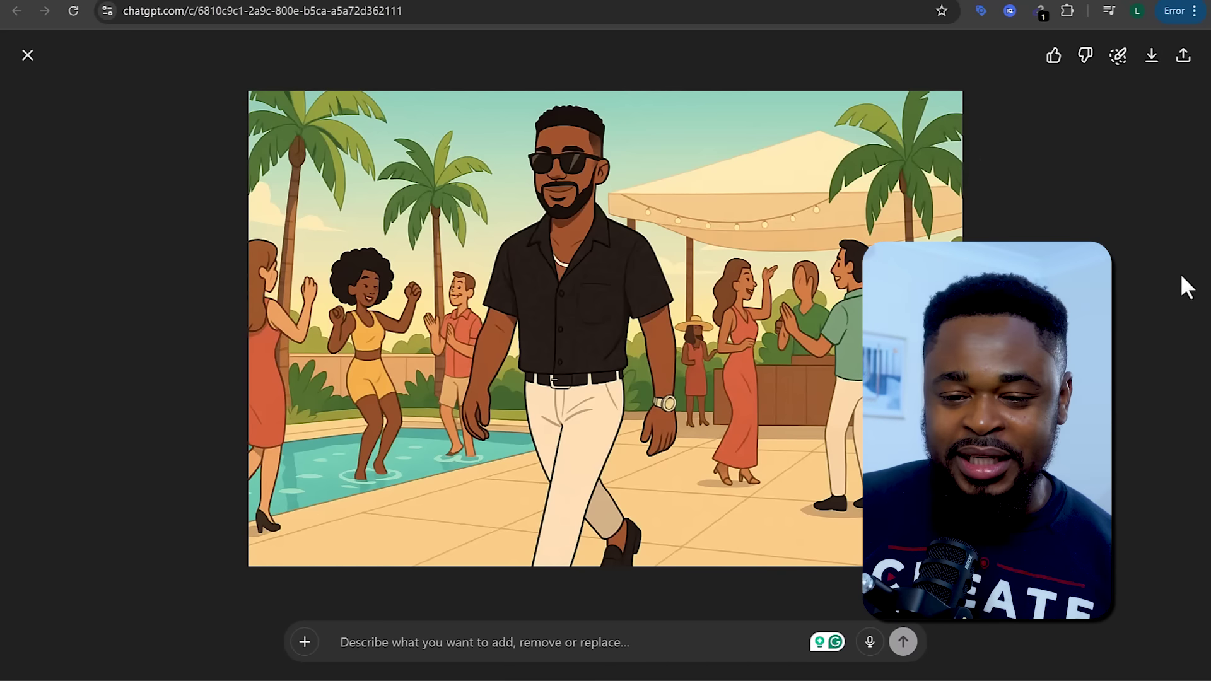
pyautogui.click(20, 66)
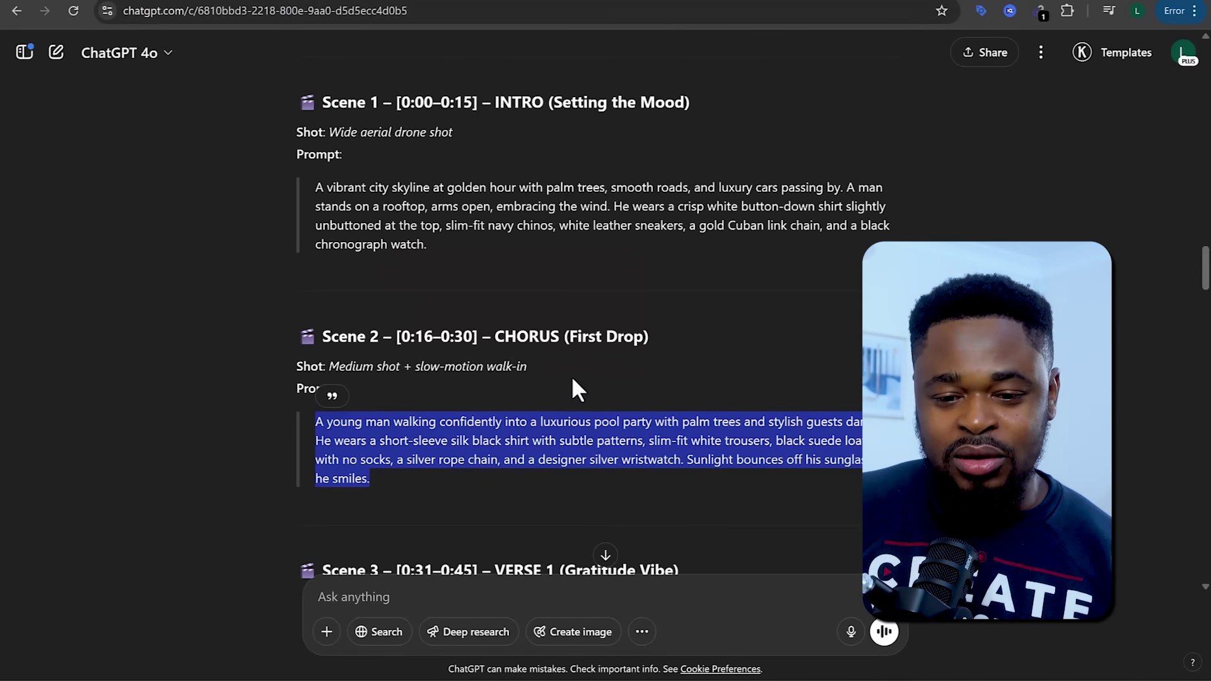
# - Review the Scene 3 and Scene 4 prompts, then view the image of King Charles praying at the mirror enlarged and close it
pyautogui.scroll(-5, 571, 376)
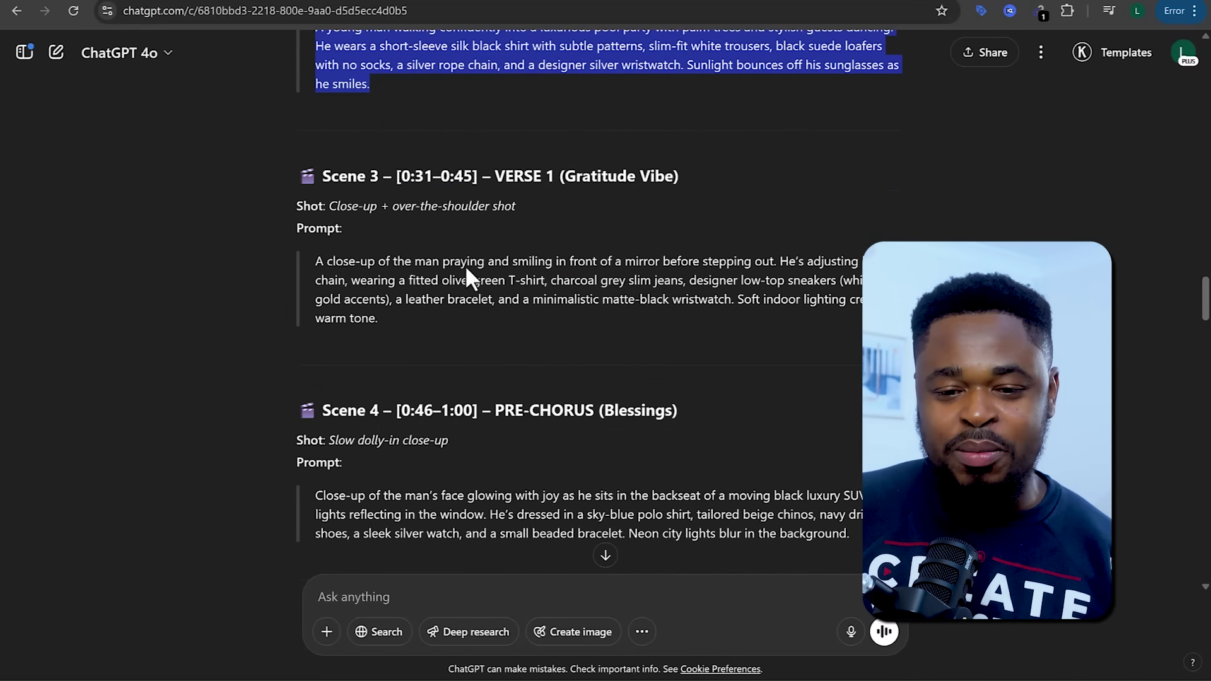
pyautogui.scroll(-5, 535, 436)
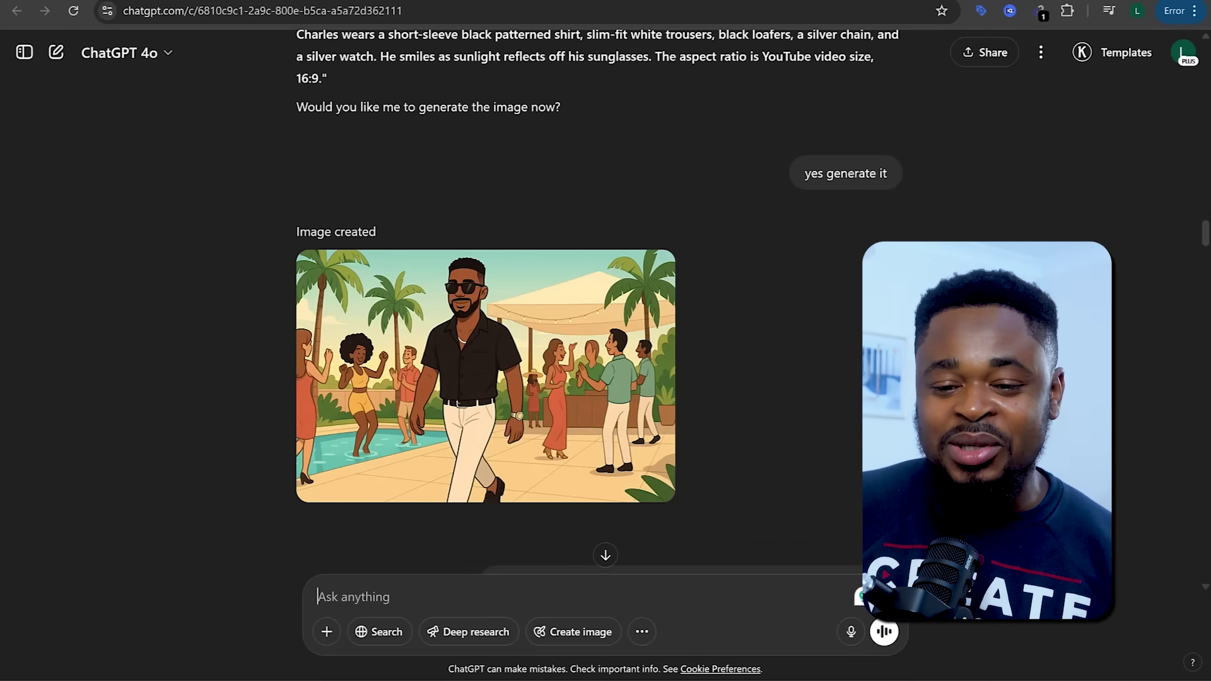
pyautogui.scroll(-8, 814, 319)
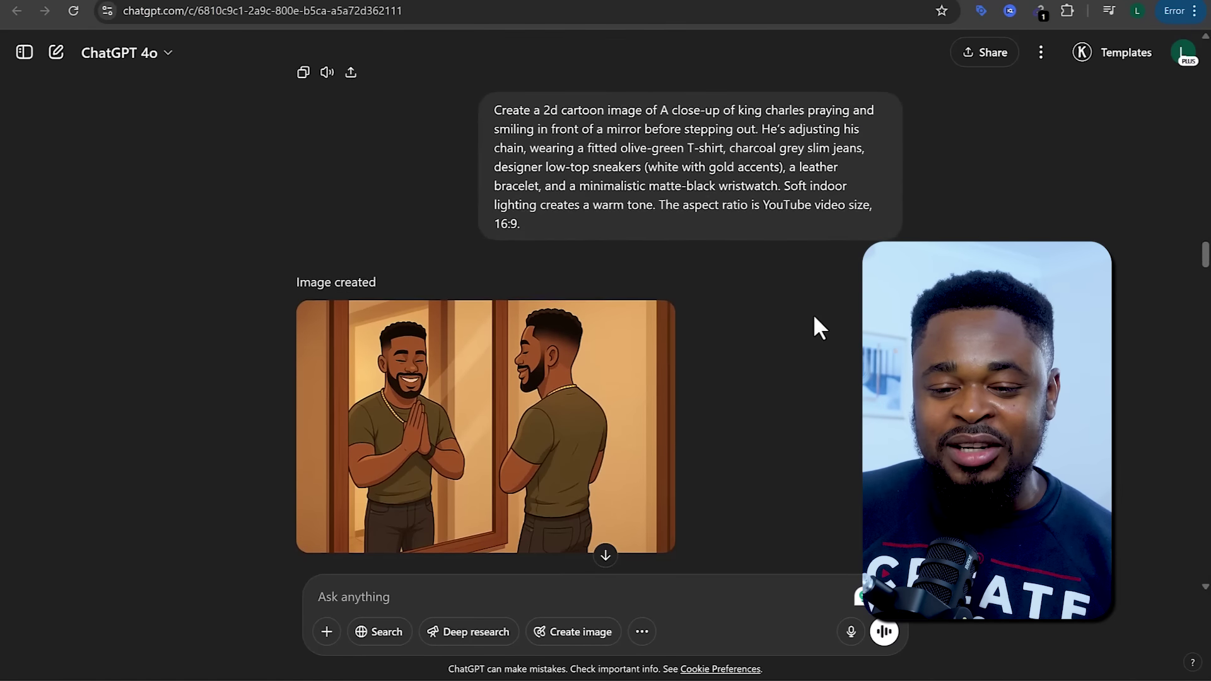
pyautogui.scroll(-2, 813, 313)
pyautogui.click(589, 339)
pyautogui.click(22, 60)
# - Review the luxury SUV, rooftop night party, private jet and dinner toast prompts with their generated King Charles images
pyautogui.scroll(-8, 804, 348)
pyautogui.scroll(3, 804, 348)
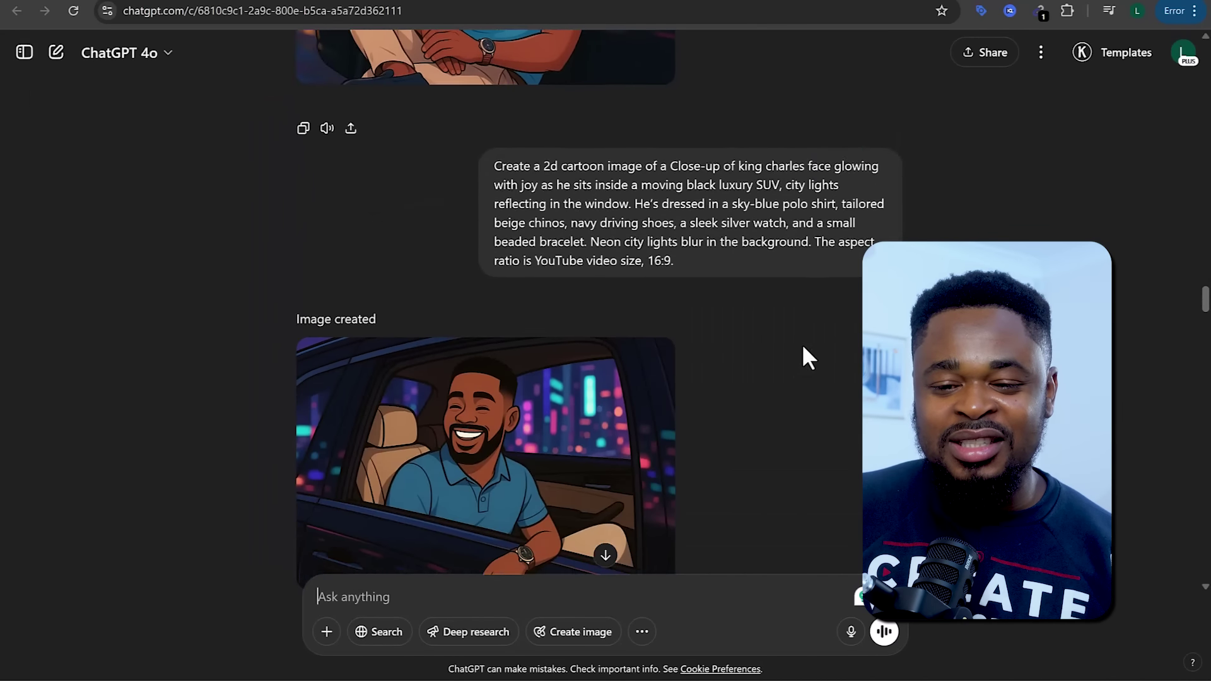
pyautogui.scroll(-10, 804, 347)
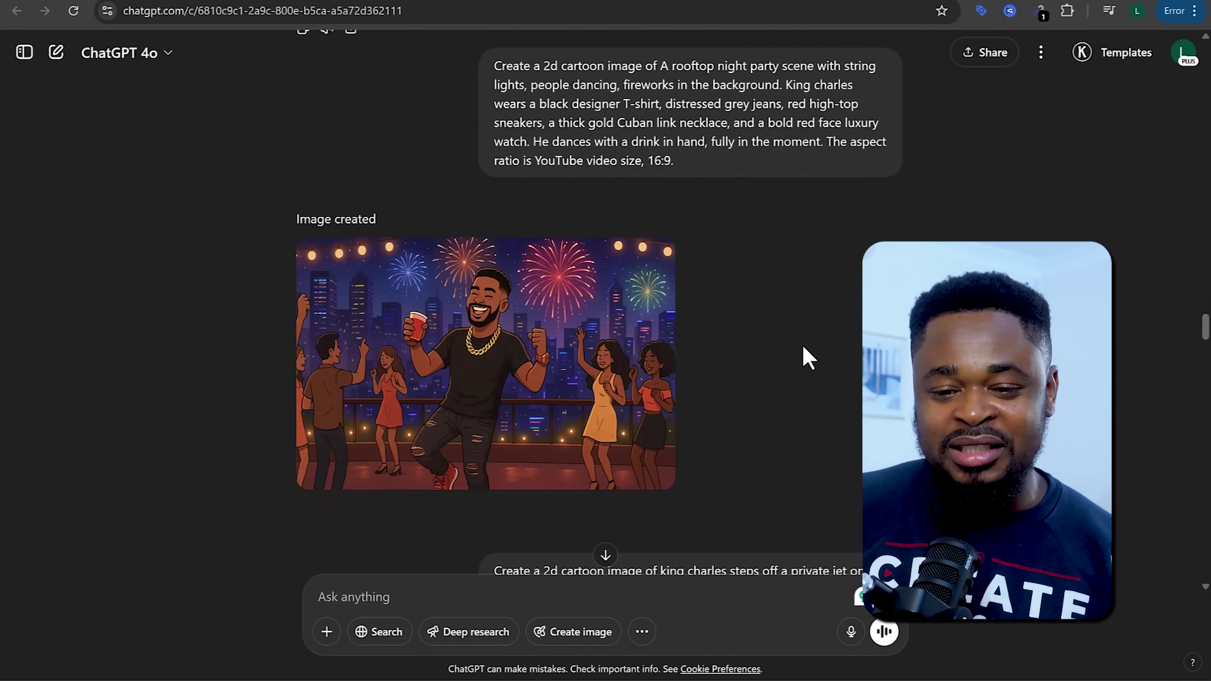
pyautogui.scroll(-6, 803, 347)
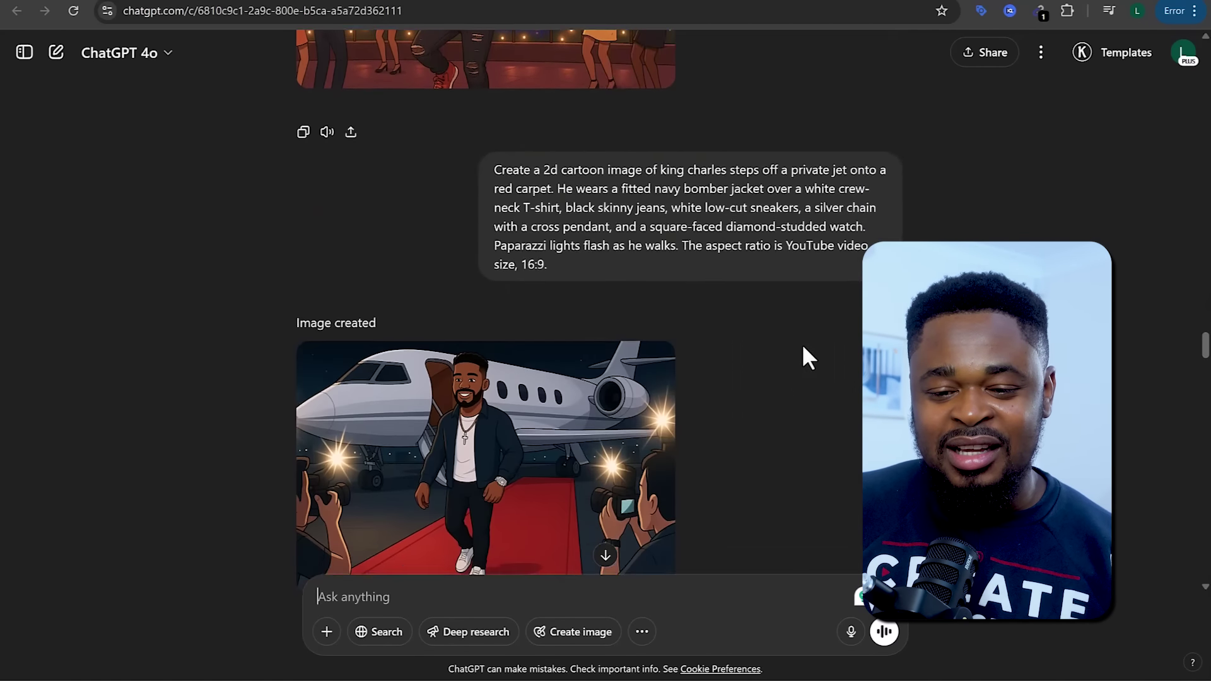
pyautogui.scroll(-6, 800, 343)
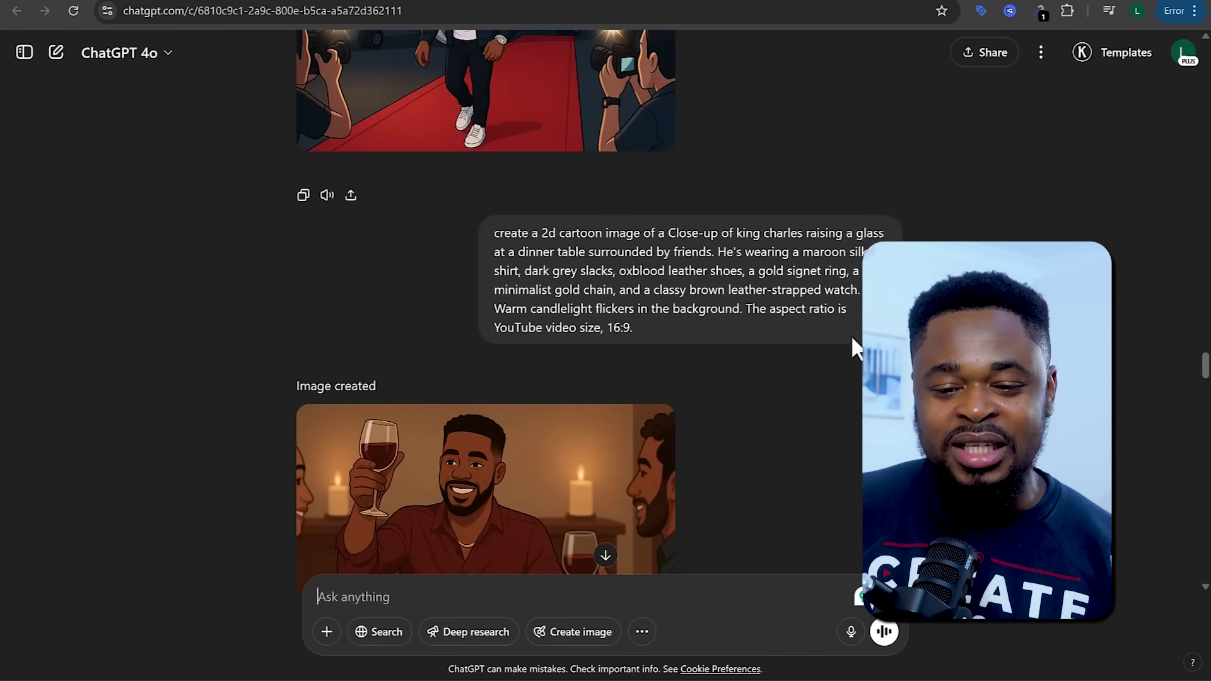
pyautogui.scroll(-2, 852, 353)
pyautogui.scroll(-1, 826, 369)
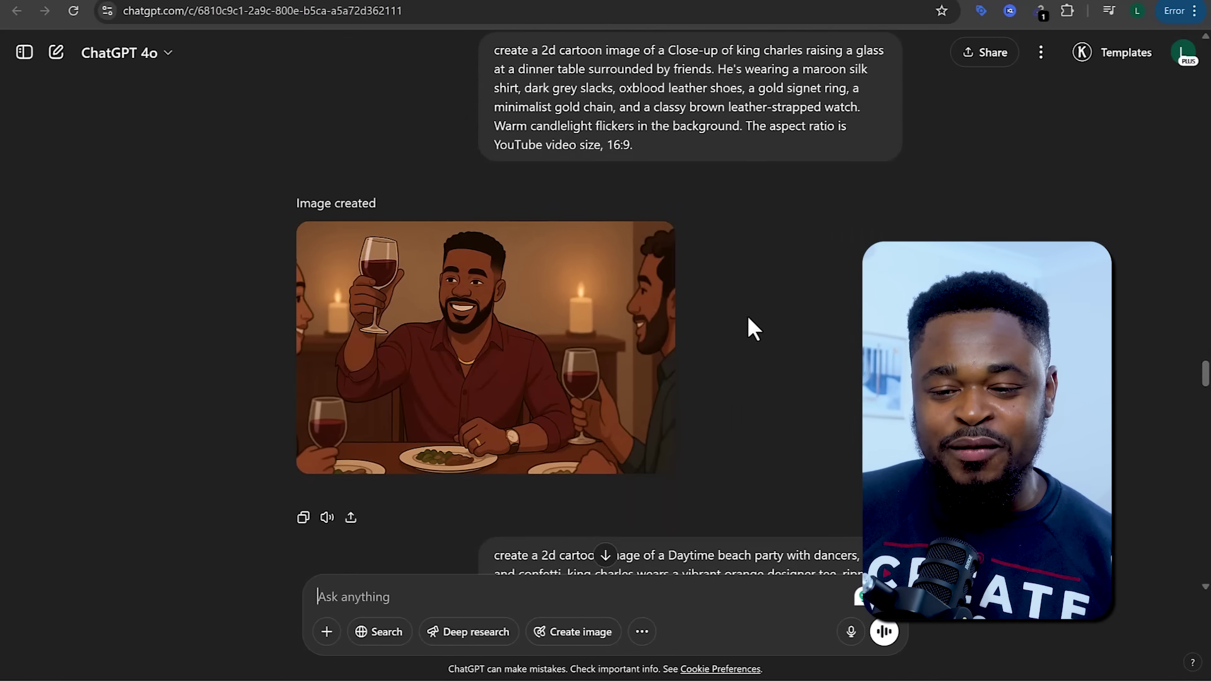
# - Review the beach party, sunrise city, Lamborghini Urus and studio singing prompts, including the rephrased versions, with their generated images
pyautogui.scroll(-10, 747, 315)
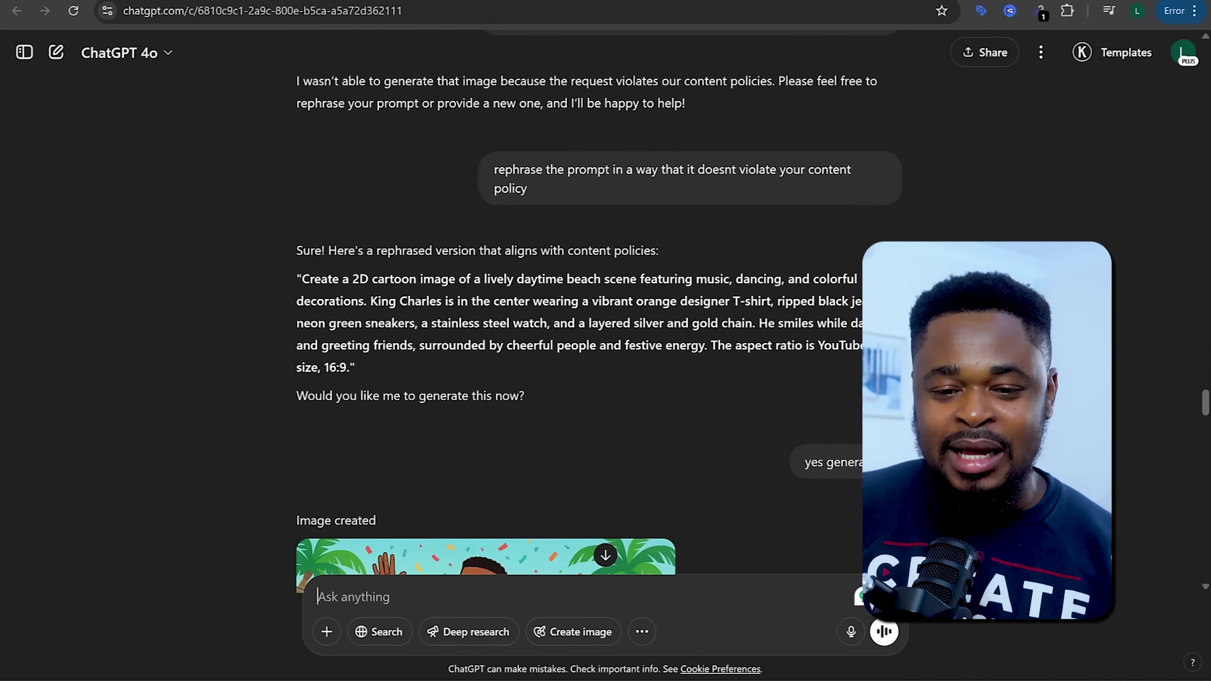
pyautogui.scroll(-8, 737, 258)
pyautogui.scroll(-5, 738, 255)
pyautogui.scroll(-6, 814, 269)
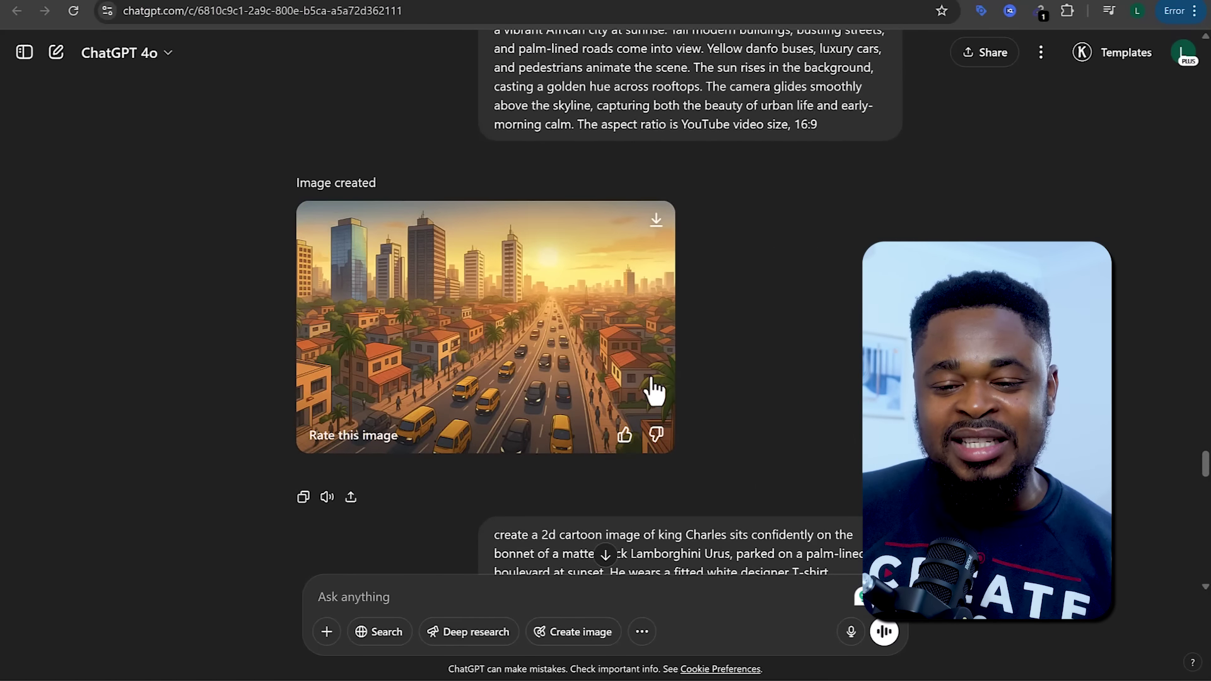
pyautogui.scroll(-3, 845, 296)
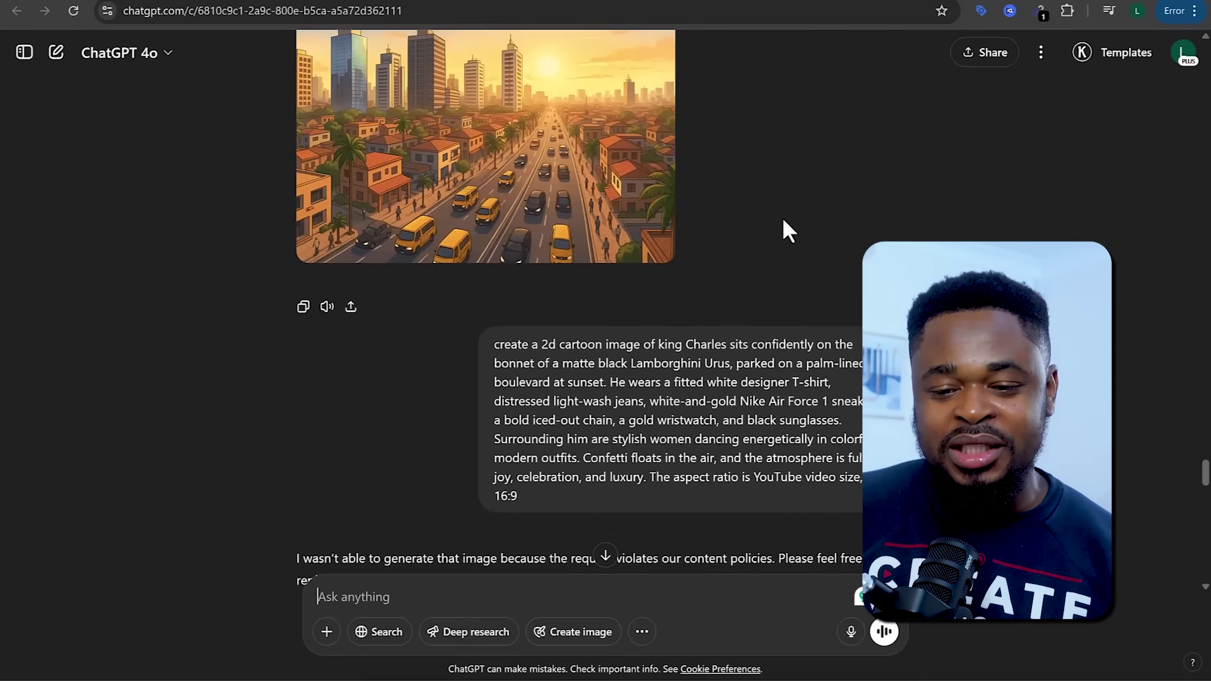
pyautogui.scroll(-13, 784, 221)
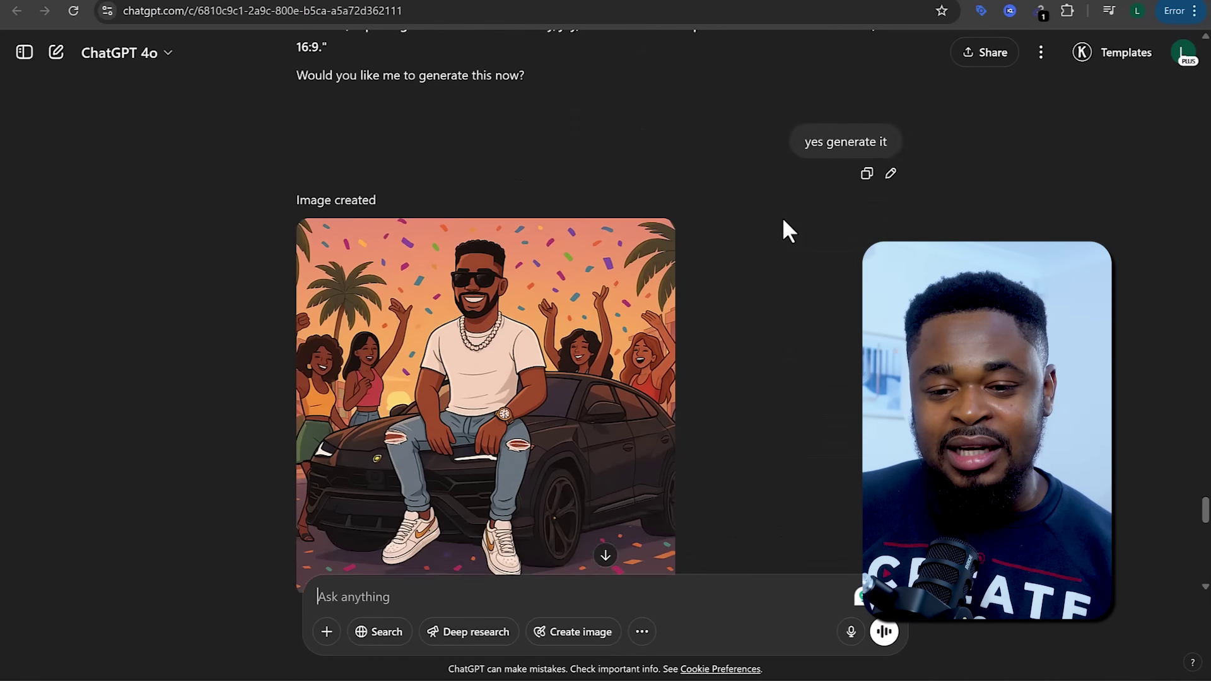
pyautogui.scroll(-2, 782, 217)
pyautogui.scroll(-8, 803, 354)
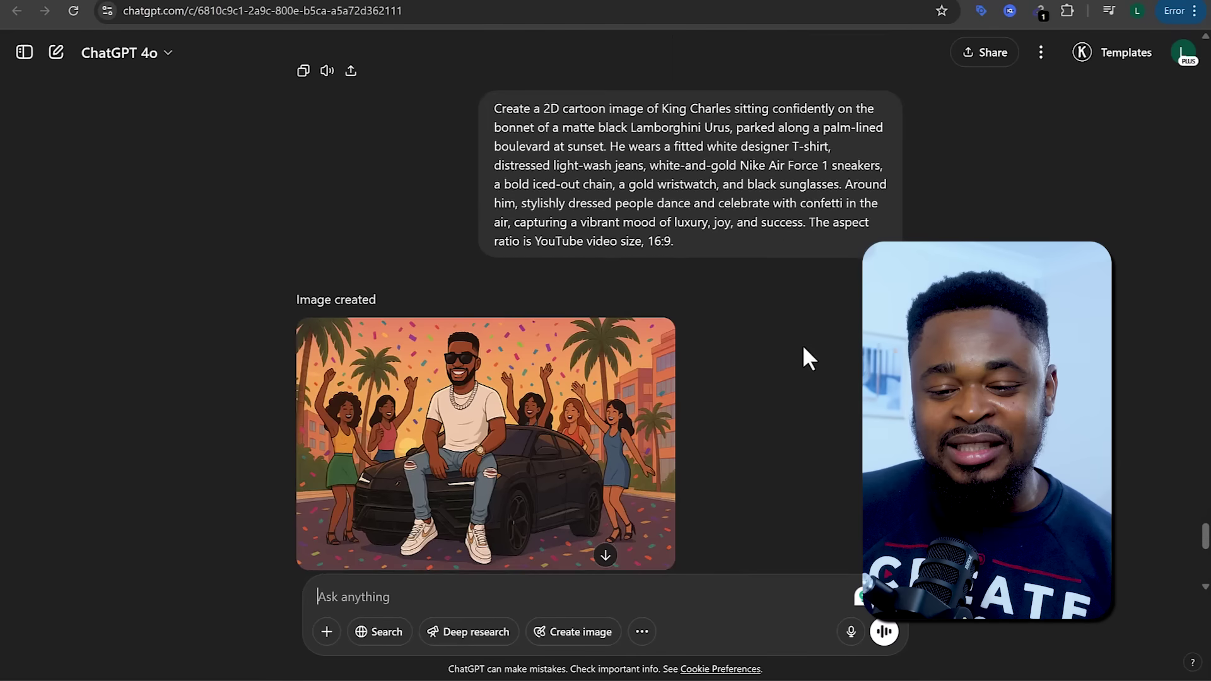
pyautogui.scroll(-4, 802, 346)
pyautogui.scroll(-6, 803, 302)
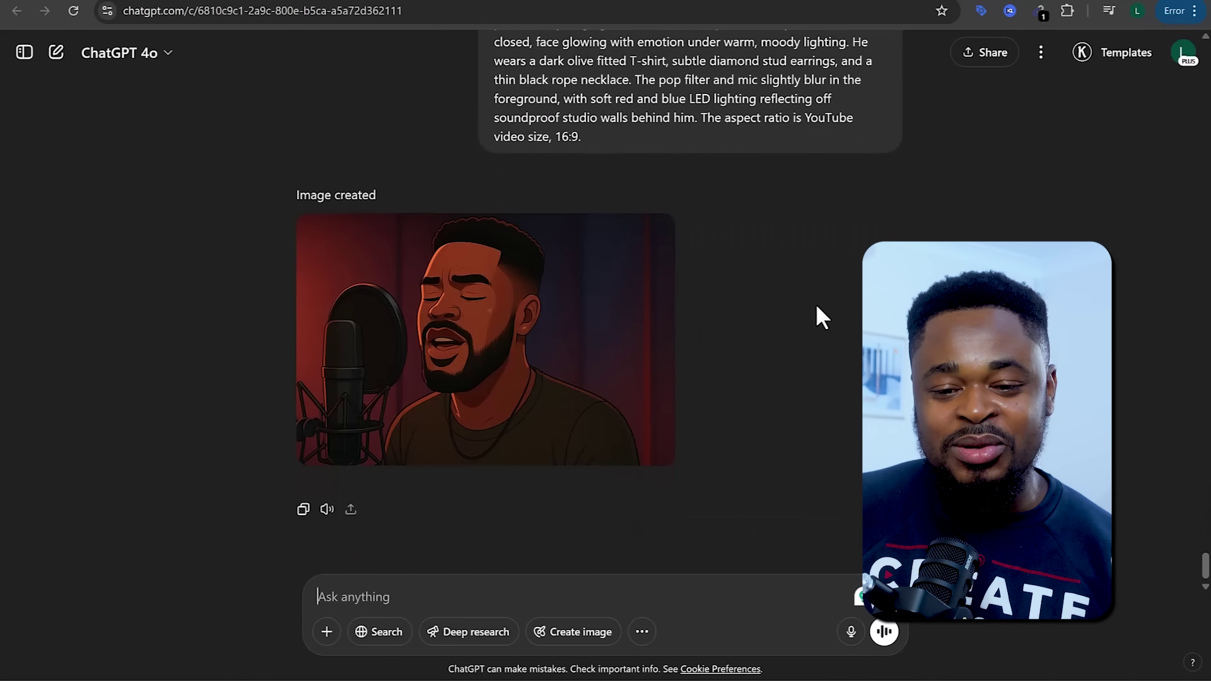
# - Switch to Kling AI and open its AI video generation workspace
pyautogui.click(667, 341)
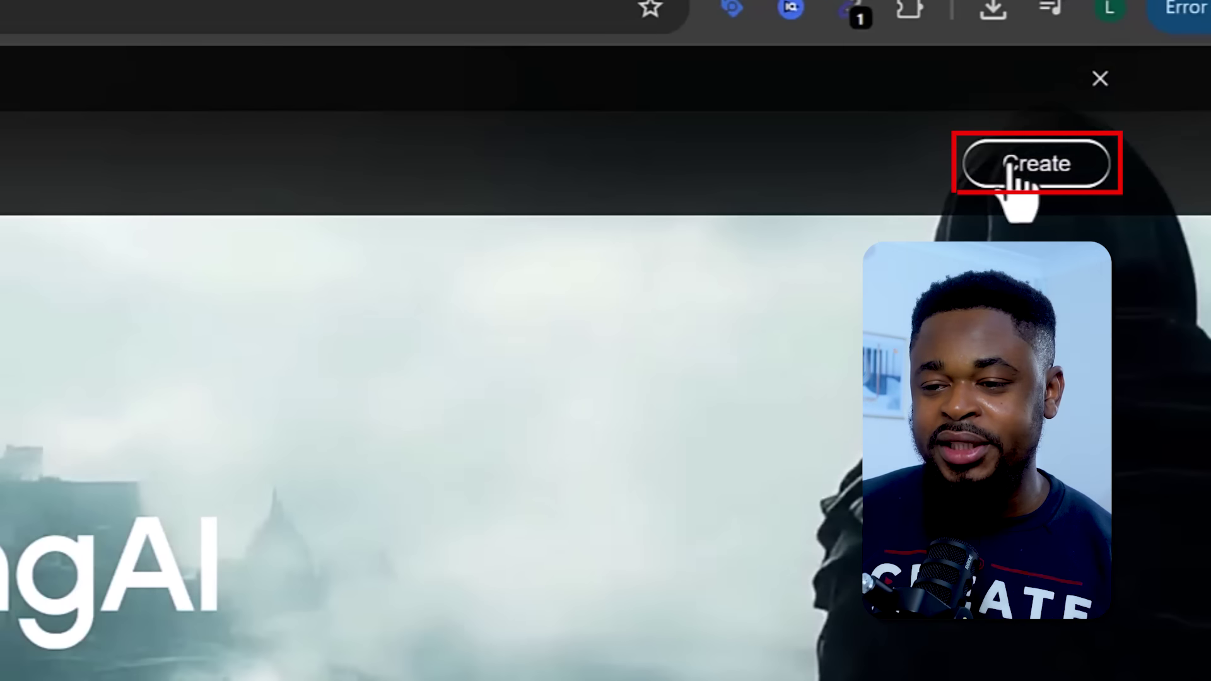
pyautogui.click(1095, 90)
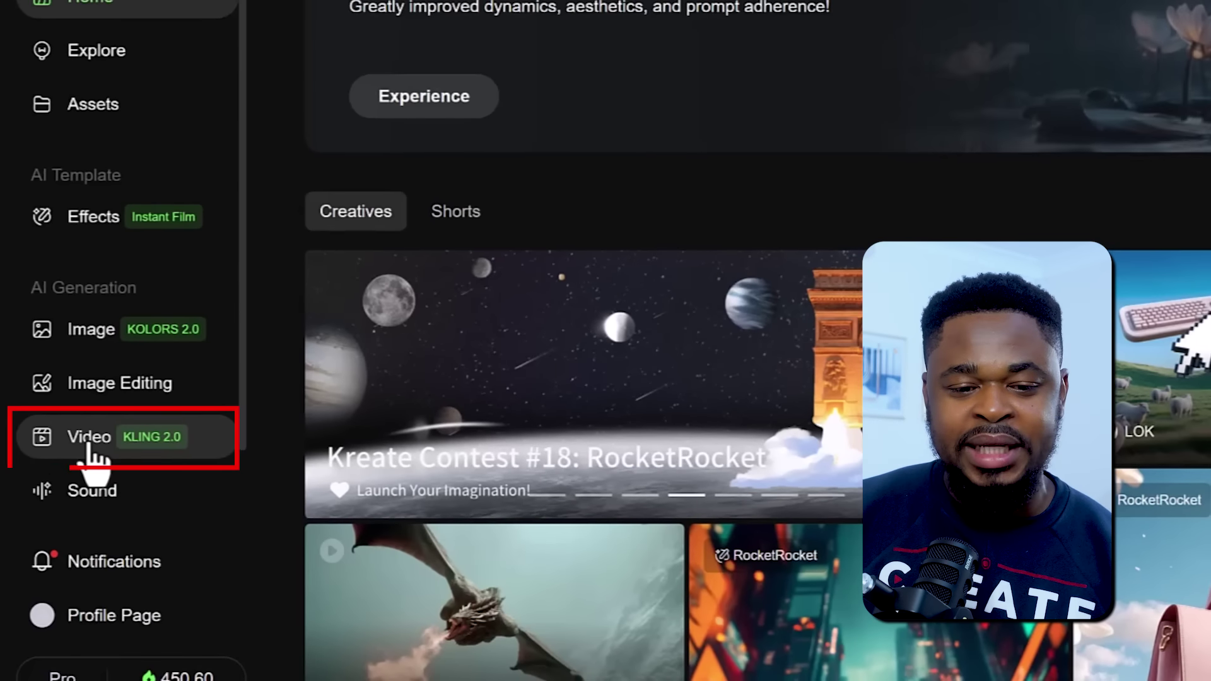
pyautogui.click(87, 441)
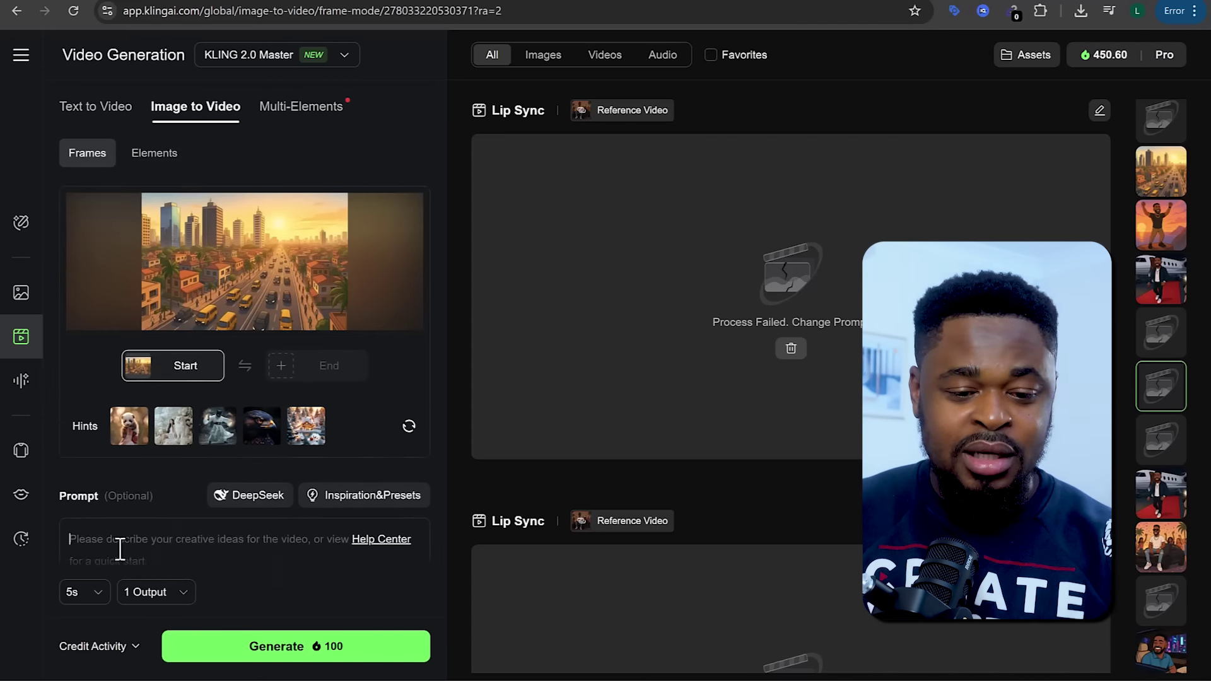
# - Generate a 10-second video from the sunrise city image with the prompt "camera moves in slowly, shows active background"
pyautogui.scroll(-1, 121, 524)
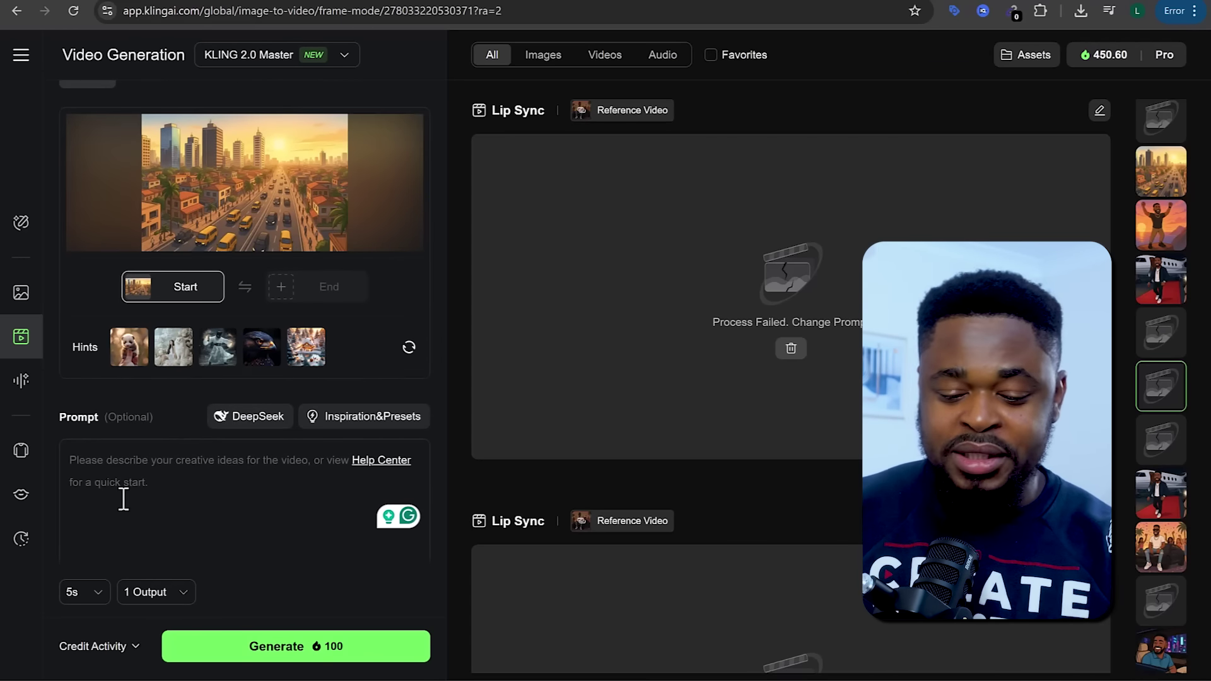
pyautogui.write('camera moves in slowly, shows active background')
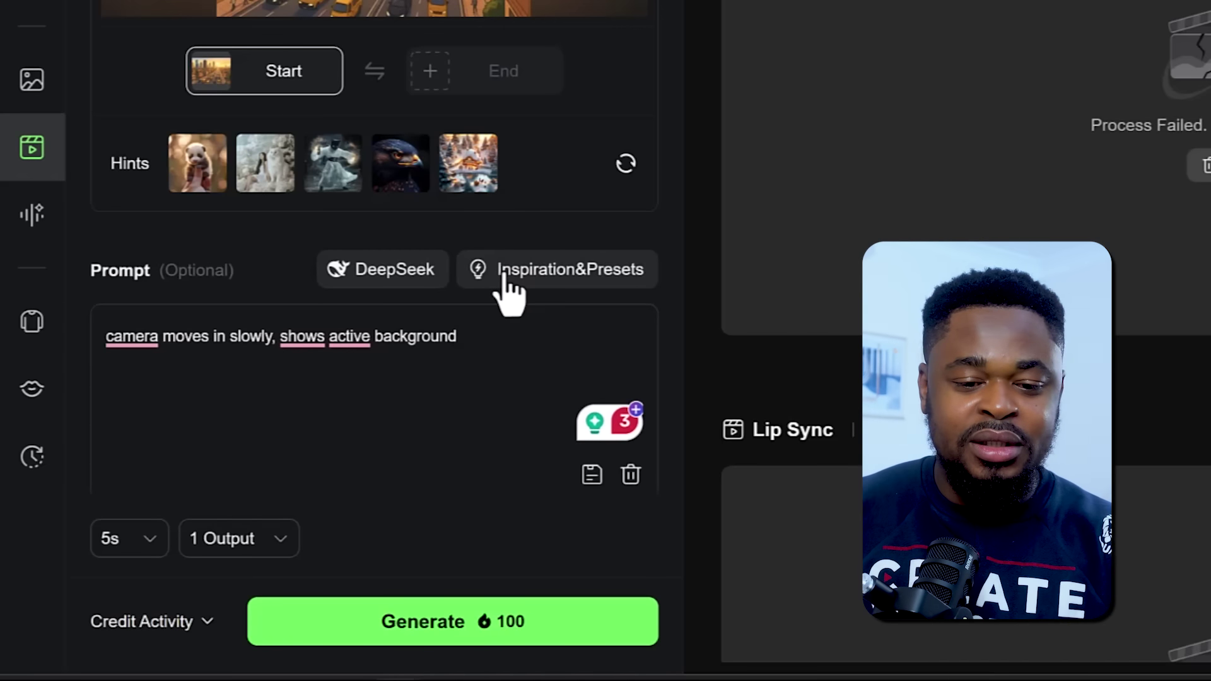
pyautogui.click(124, 546)
pyautogui.click(126, 487)
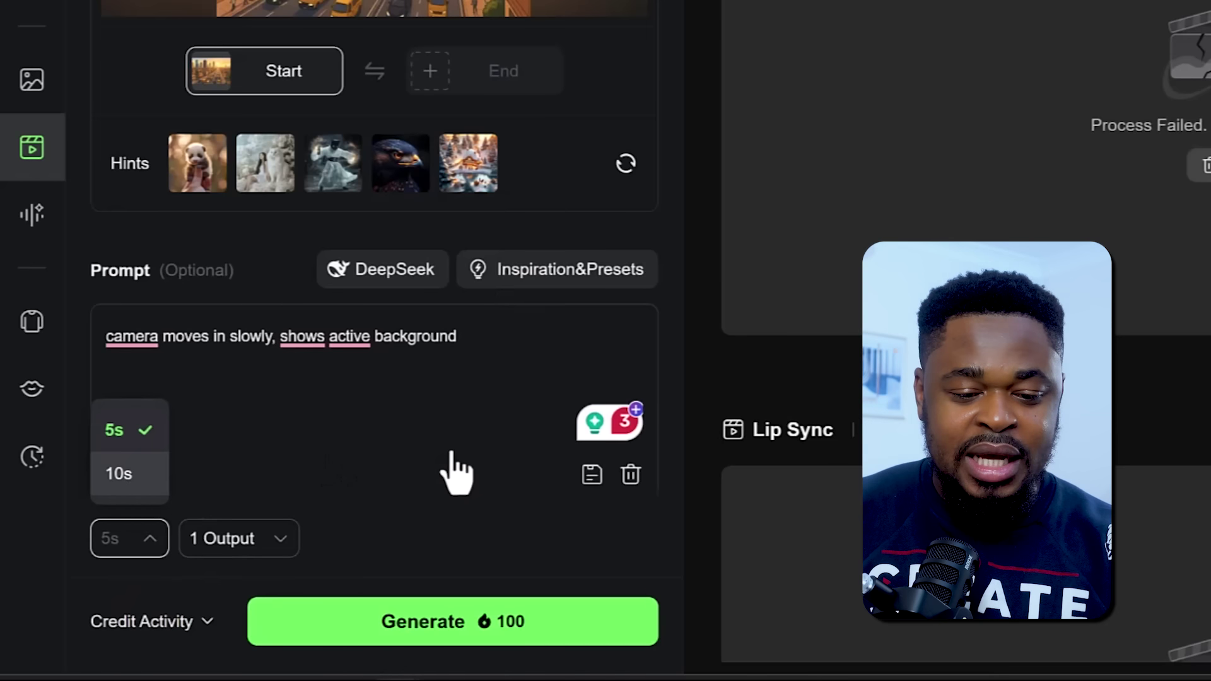
pyautogui.click(433, 609)
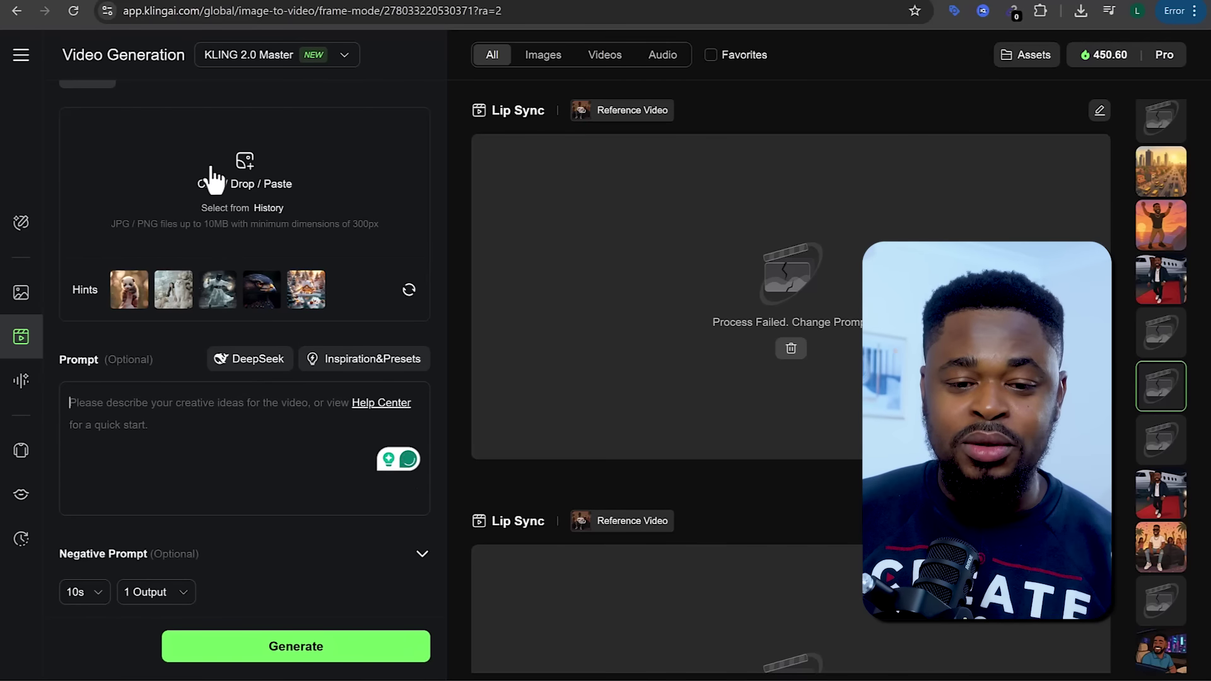
# - Add the studio image of King Charles as the start frame and enter the prompt "a man singing in the studio"
pyautogui.hotkey('ctrl', 'v')
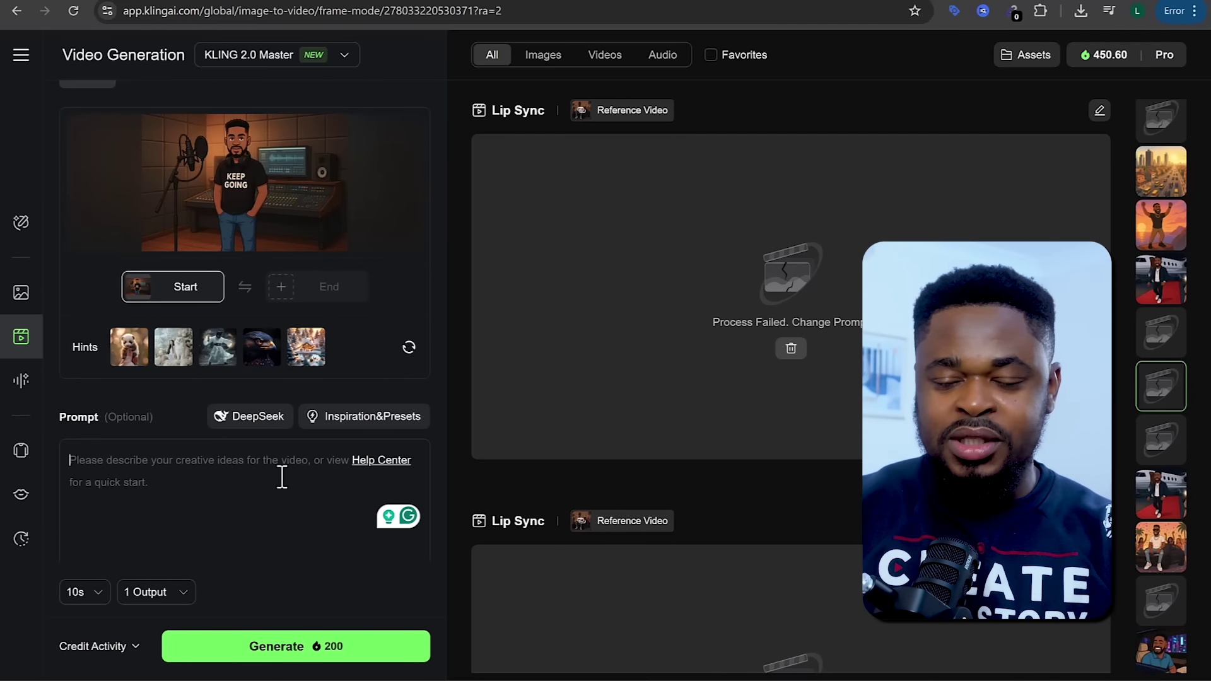
pyautogui.click(257, 486)
pyautogui.write('a man singing in the')
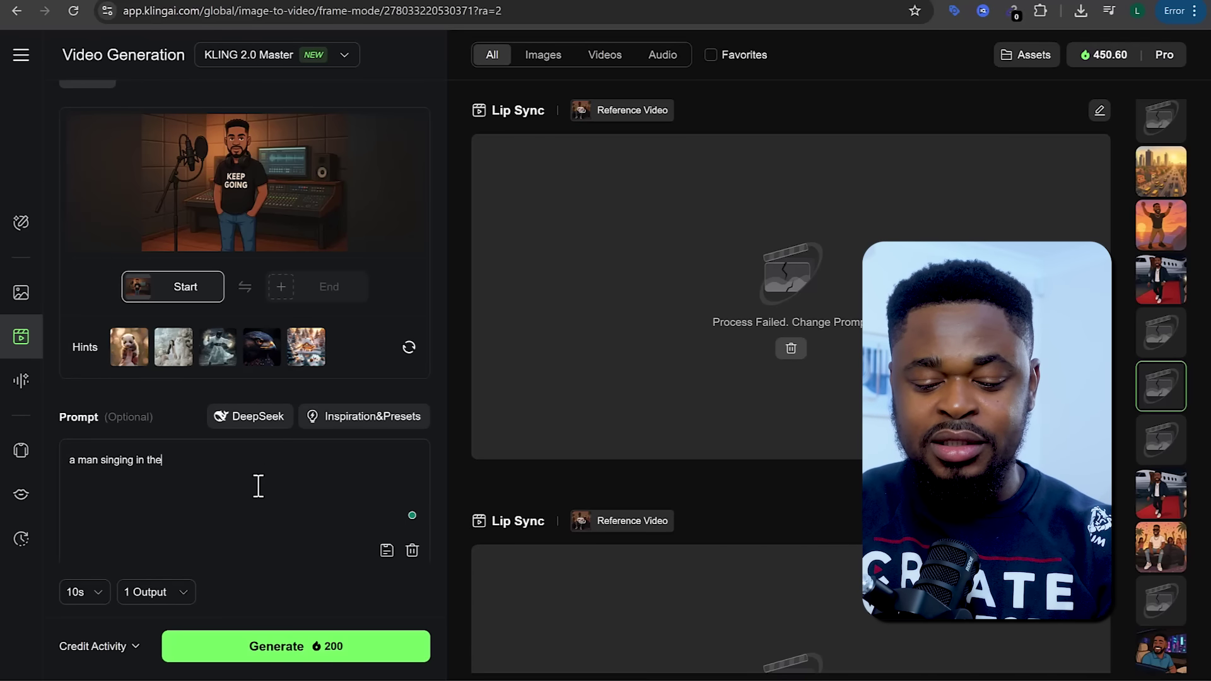
pyautogui.write(' studio')
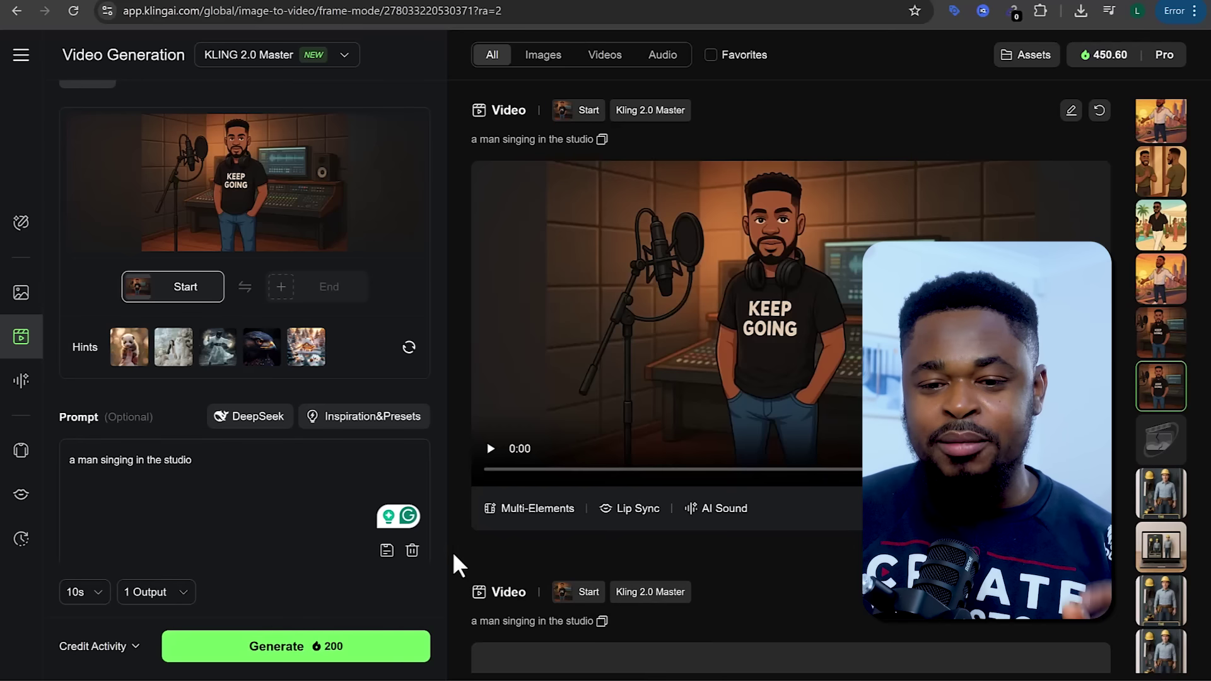
# - Preview the generated studio video, then start a Lip Sync for it with local dubbing upload as the audio source
pyautogui.click(727, 289)
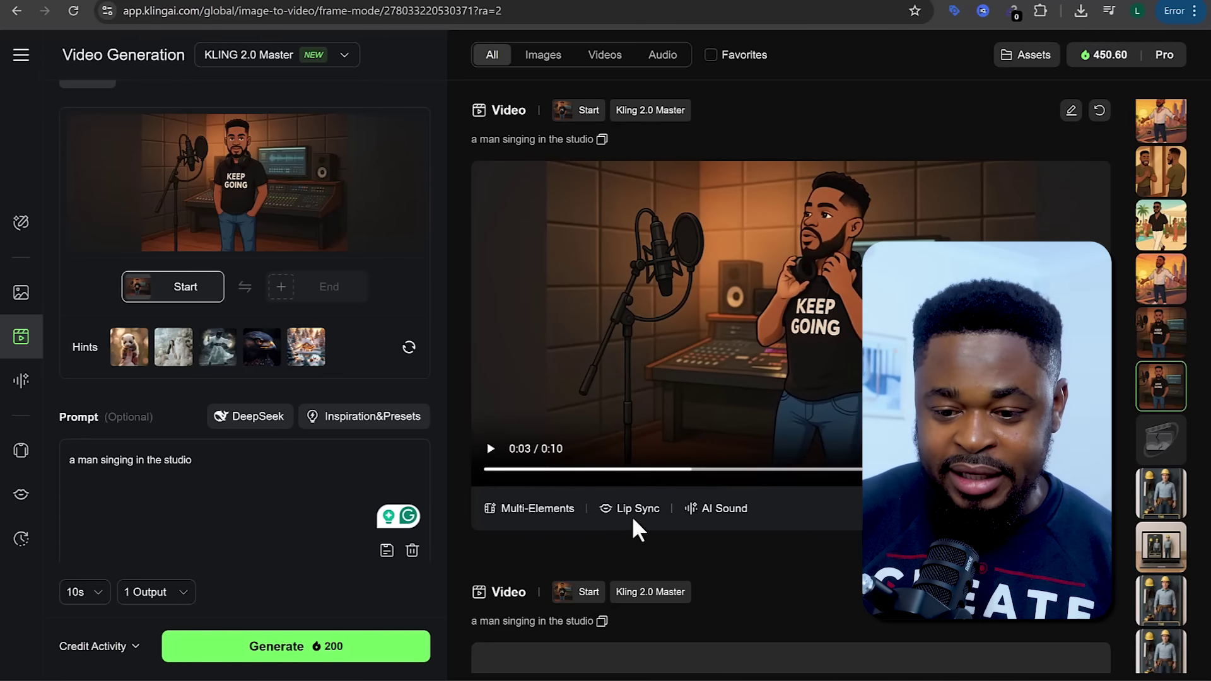
pyautogui.moveTo(574, 592)
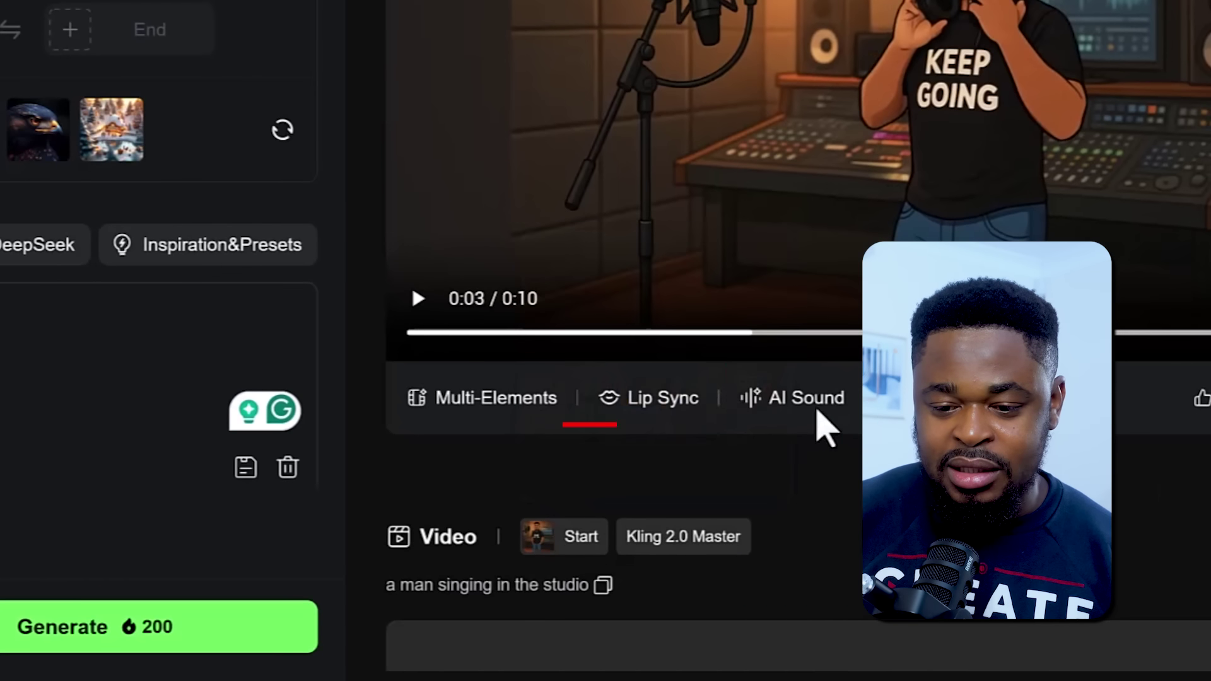
pyautogui.click(665, 404)
pyautogui.click(410, 394)
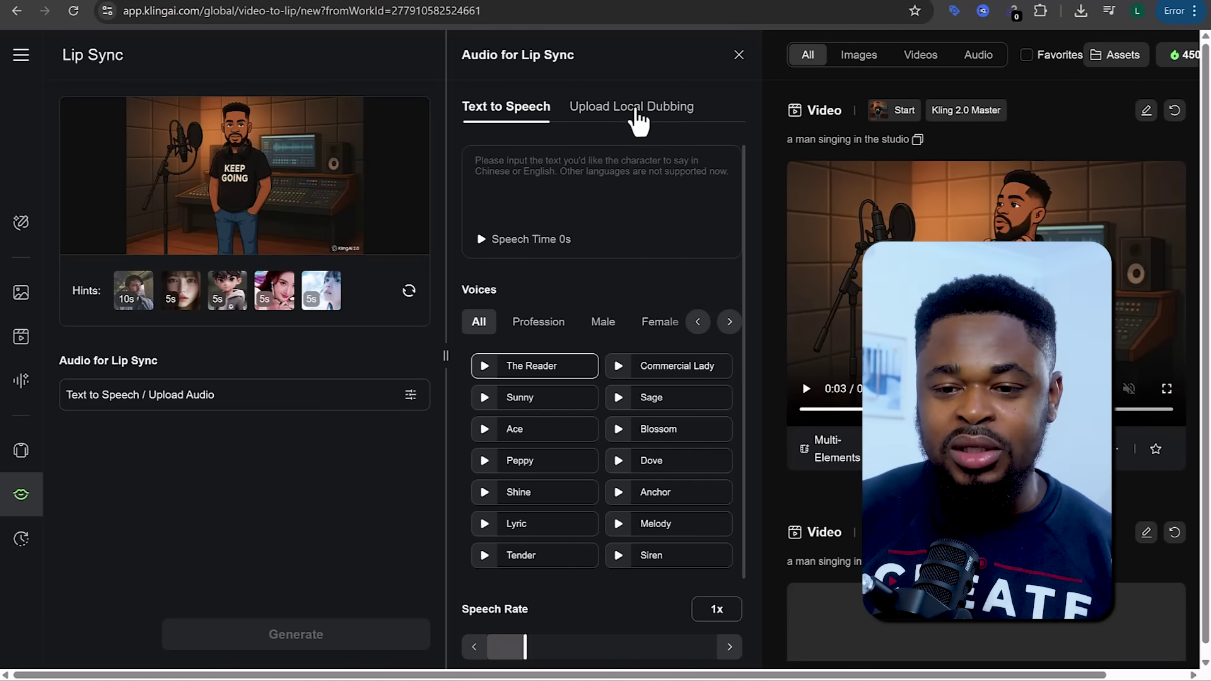
pyautogui.click(639, 122)
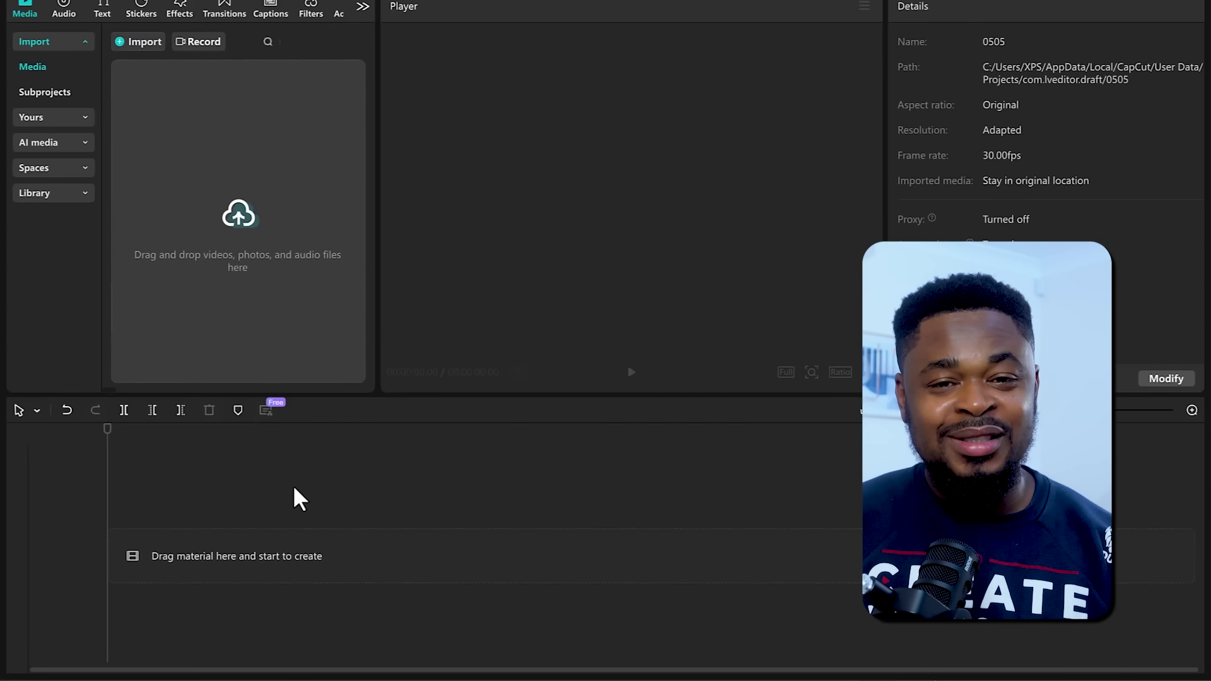
# - Switch to CapCut, import the song file (Eh-eh-eh-eh).mp3 and place it at the start of the timeline
pyautogui.moveTo(292, 475); pyautogui.dragTo(237, 227)
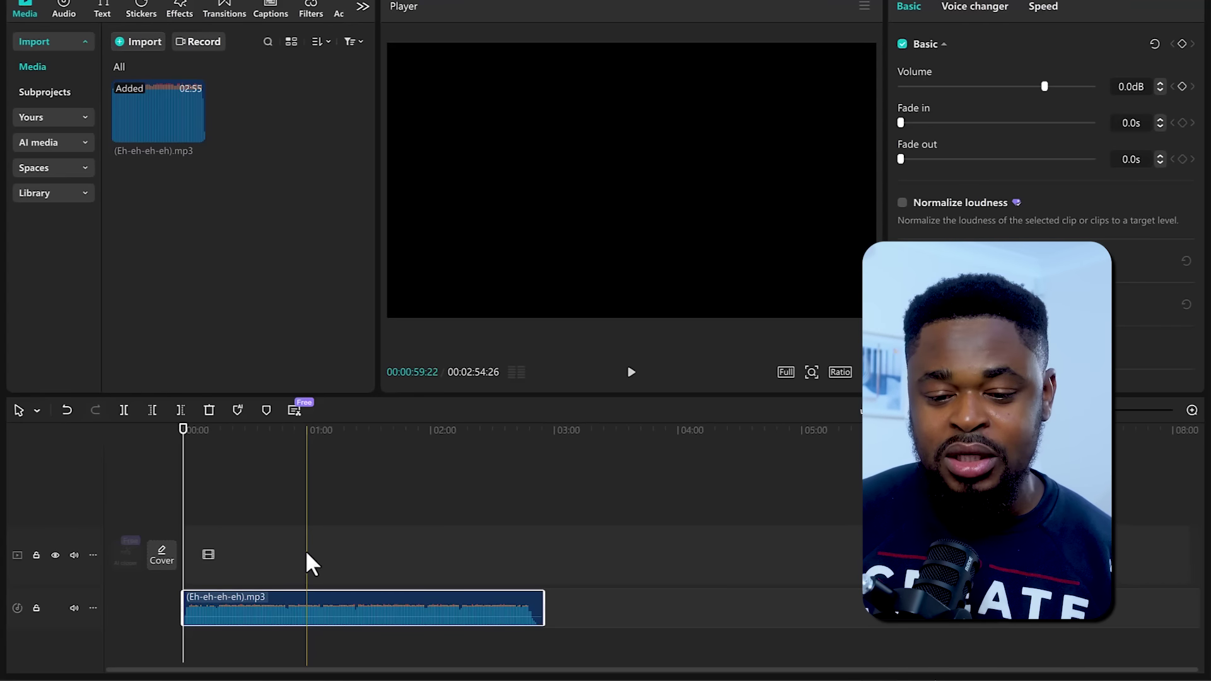
pyautogui.click(1192, 410)
pyautogui.click(1191, 411)
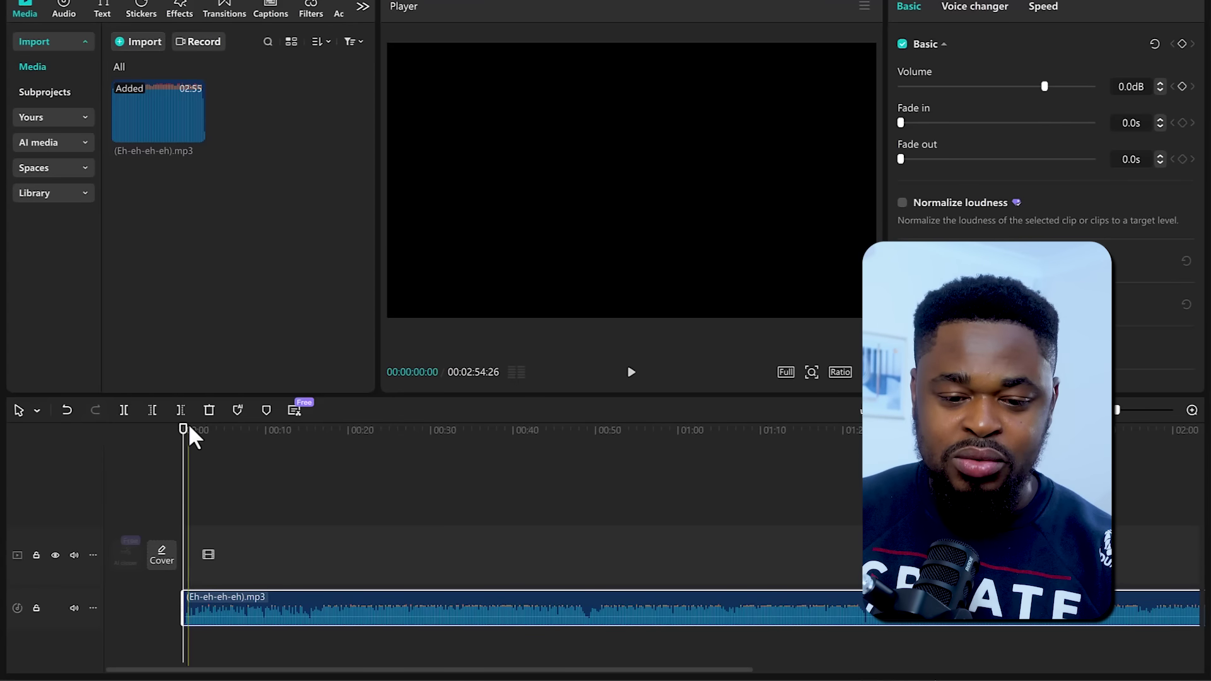
# - Cut the song into segments of about 10 and 8 seconds, stacking the second on its own track at the timeline start
pyautogui.moveTo(191, 427); pyautogui.dragTo(267, 427)
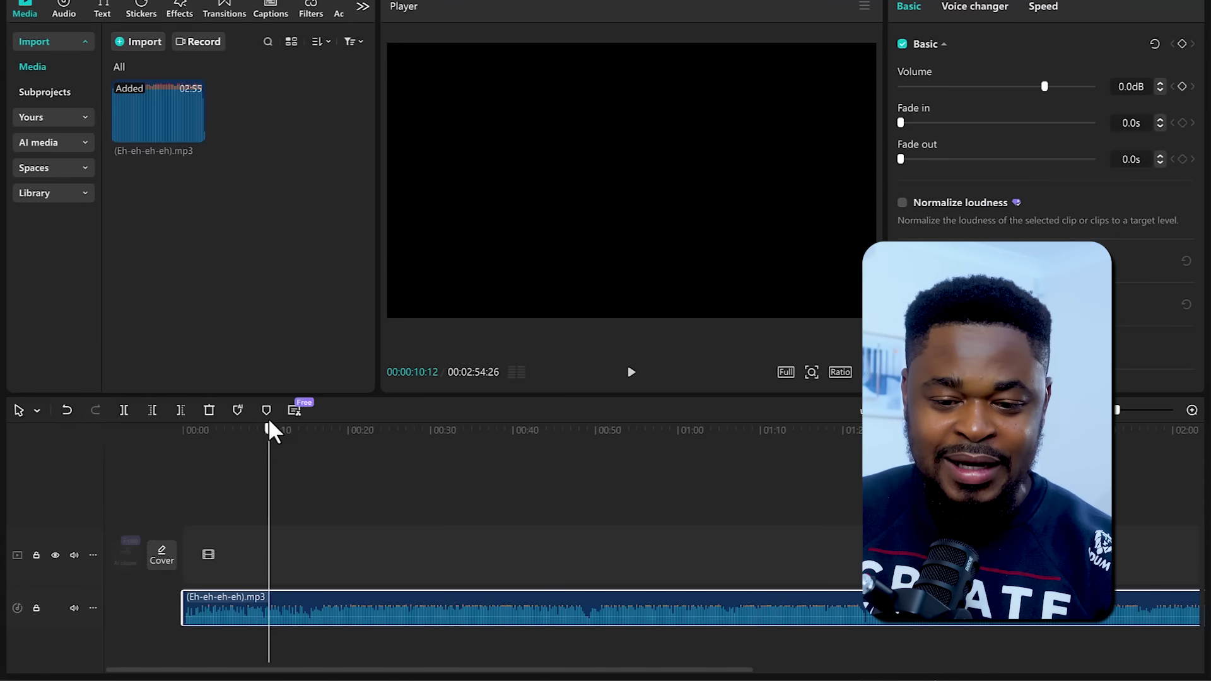
pyautogui.moveTo(268, 421); pyautogui.dragTo(263, 417)
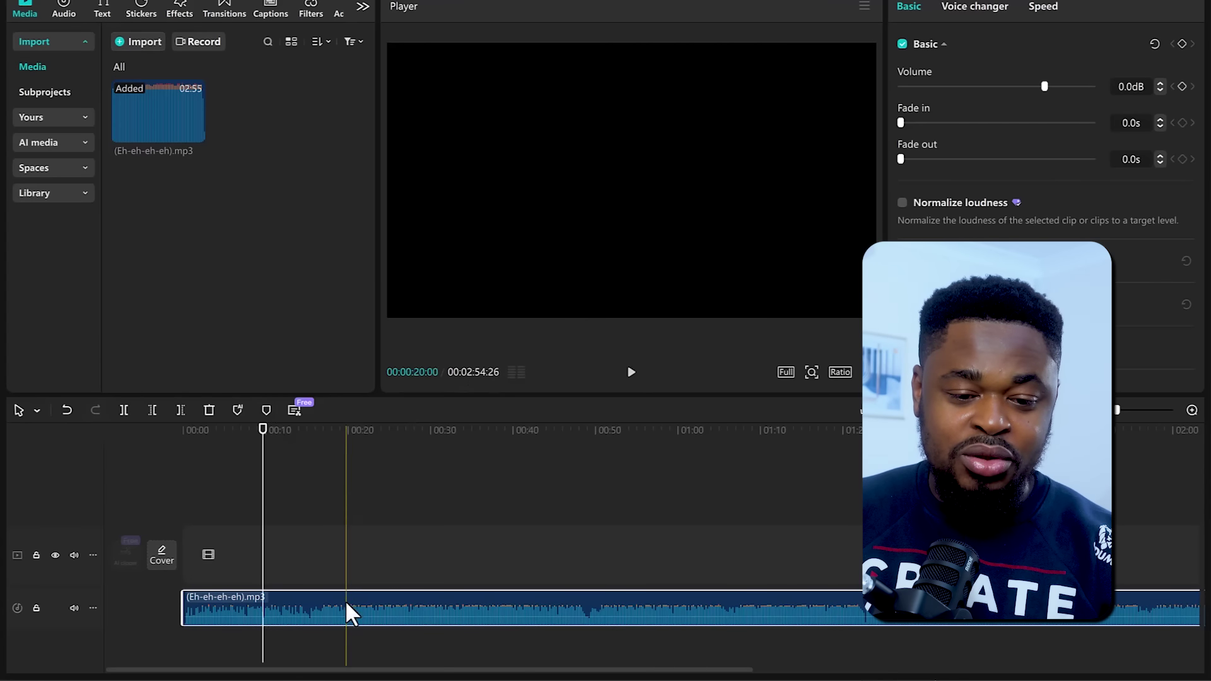
pyautogui.click(126, 408)
pyautogui.moveTo(357, 616); pyautogui.dragTo(232, 645)
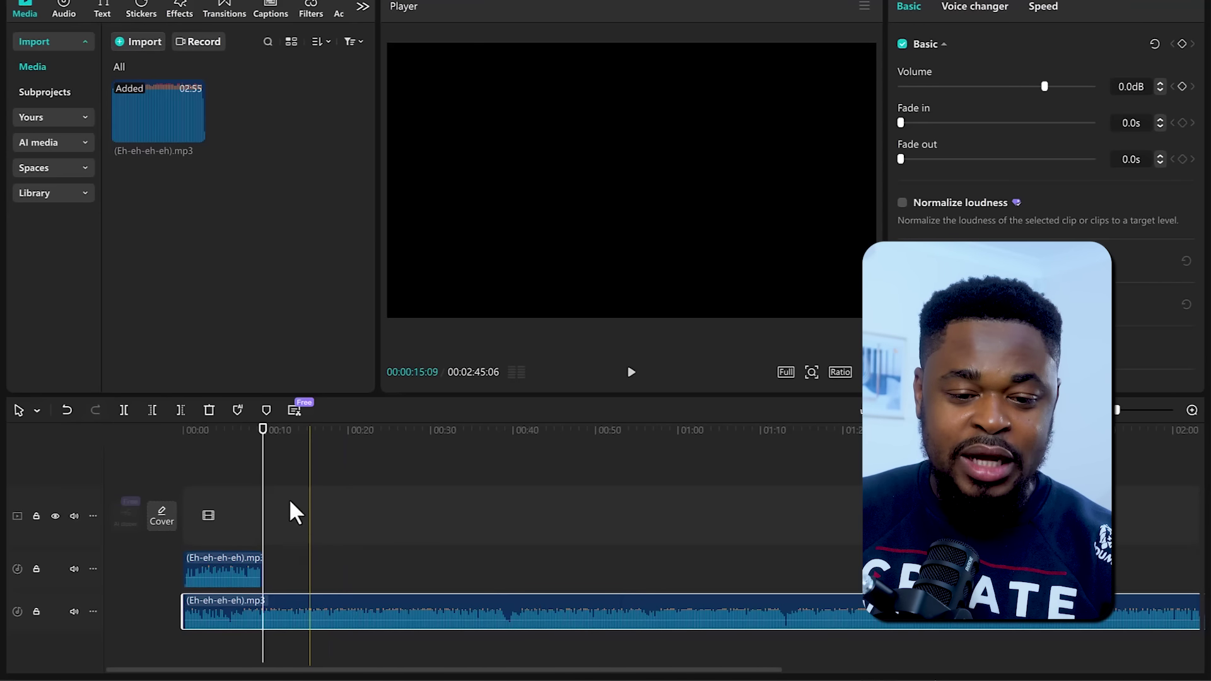
pyautogui.click(187, 409)
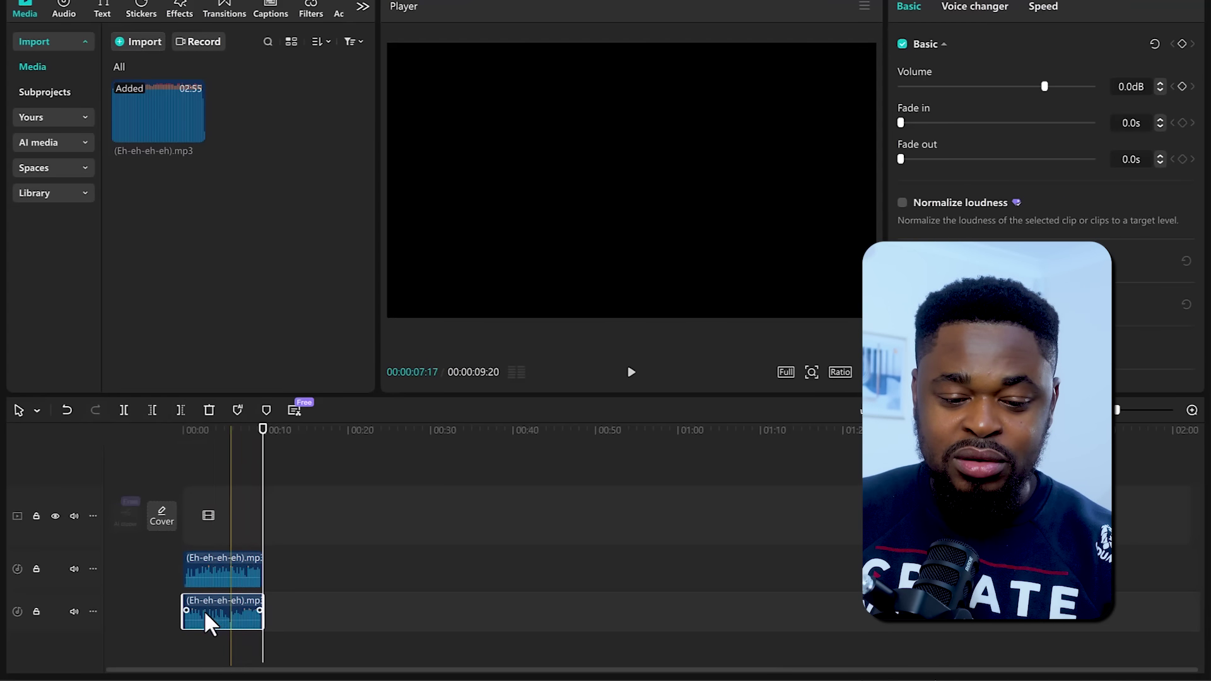
pyautogui.moveTo(207, 606); pyautogui.dragTo(246, 605)
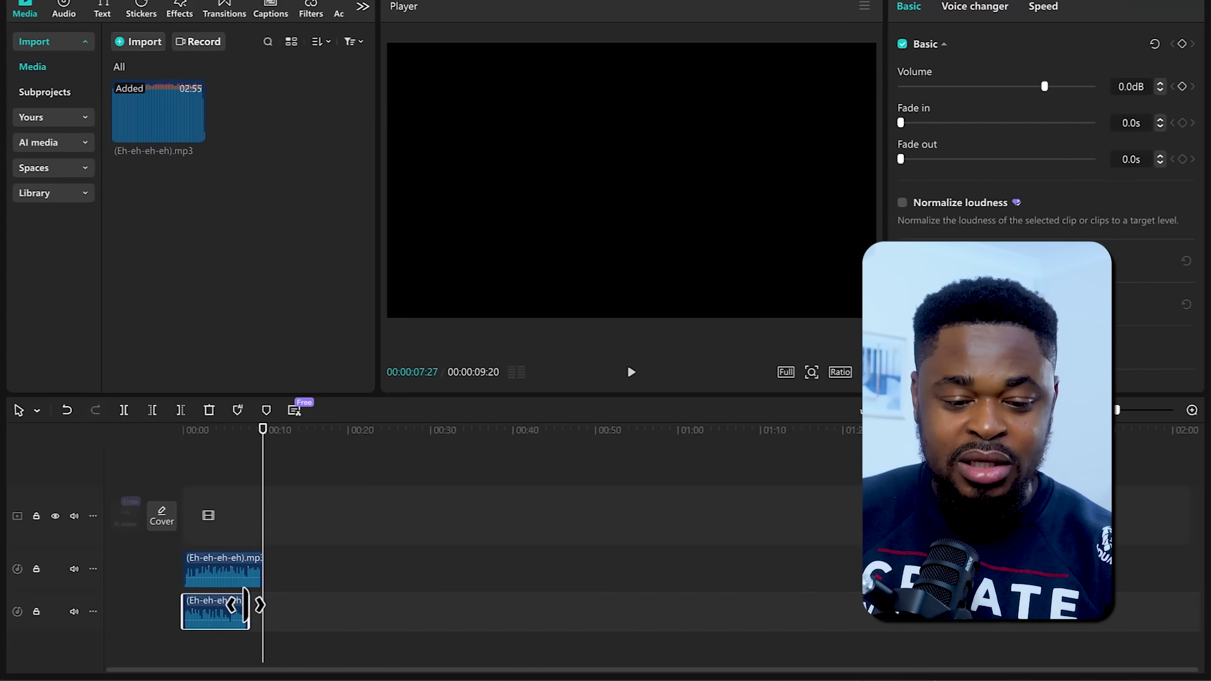
# - Mute the second song segment's track and export the 10-second first segment as audio-only MP3 named 0505, with video output disabled
pyautogui.click(74, 611)
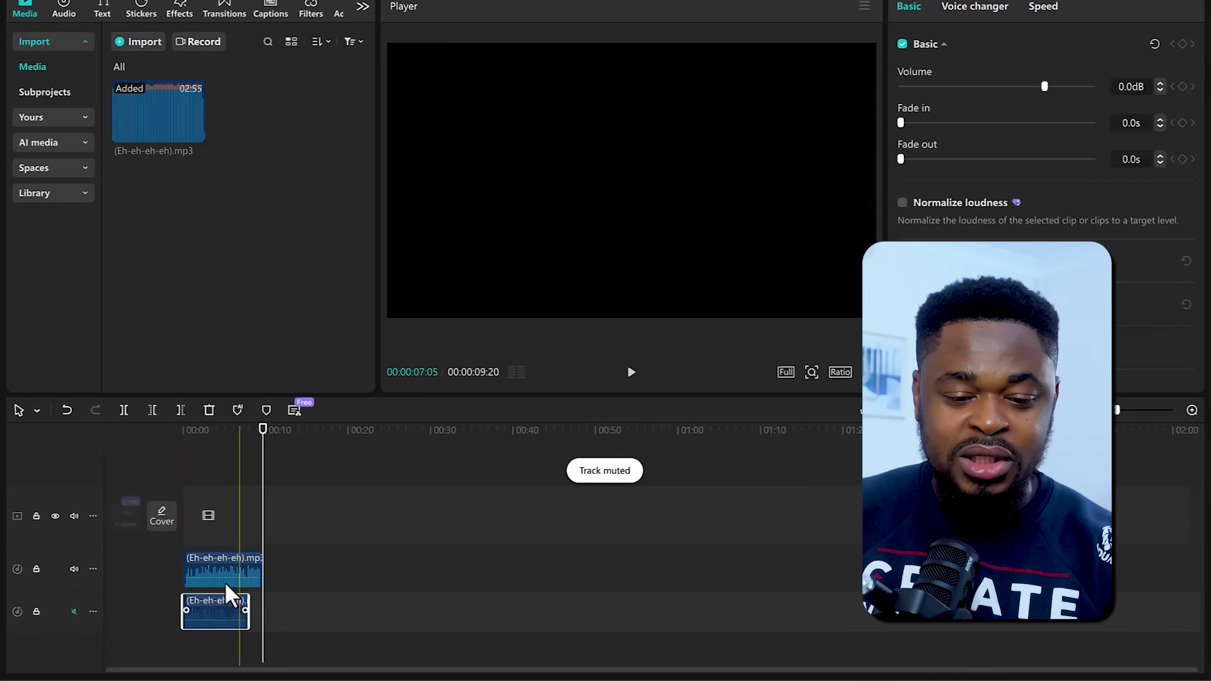
pyautogui.click(207, 560)
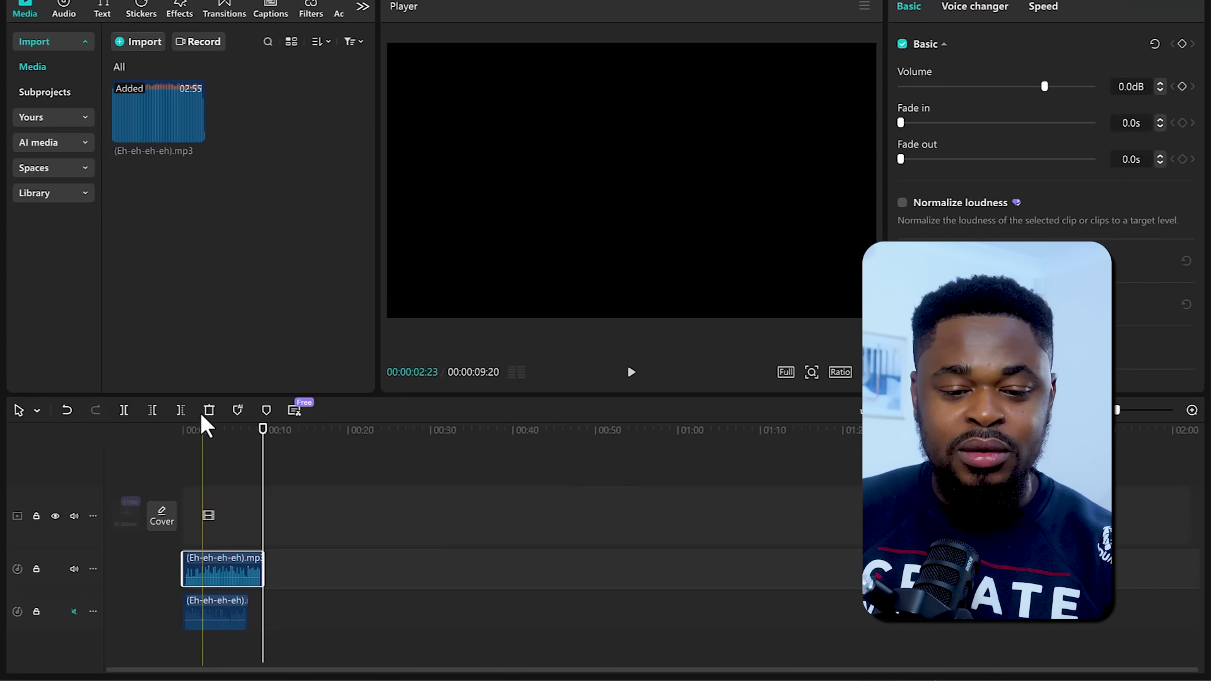
pyautogui.moveTo(206, 430)
pyautogui.mouseDown()
pyautogui.moveTo(195, 436)
pyautogui.moveTo(207, 435)
pyautogui.mouseUp()
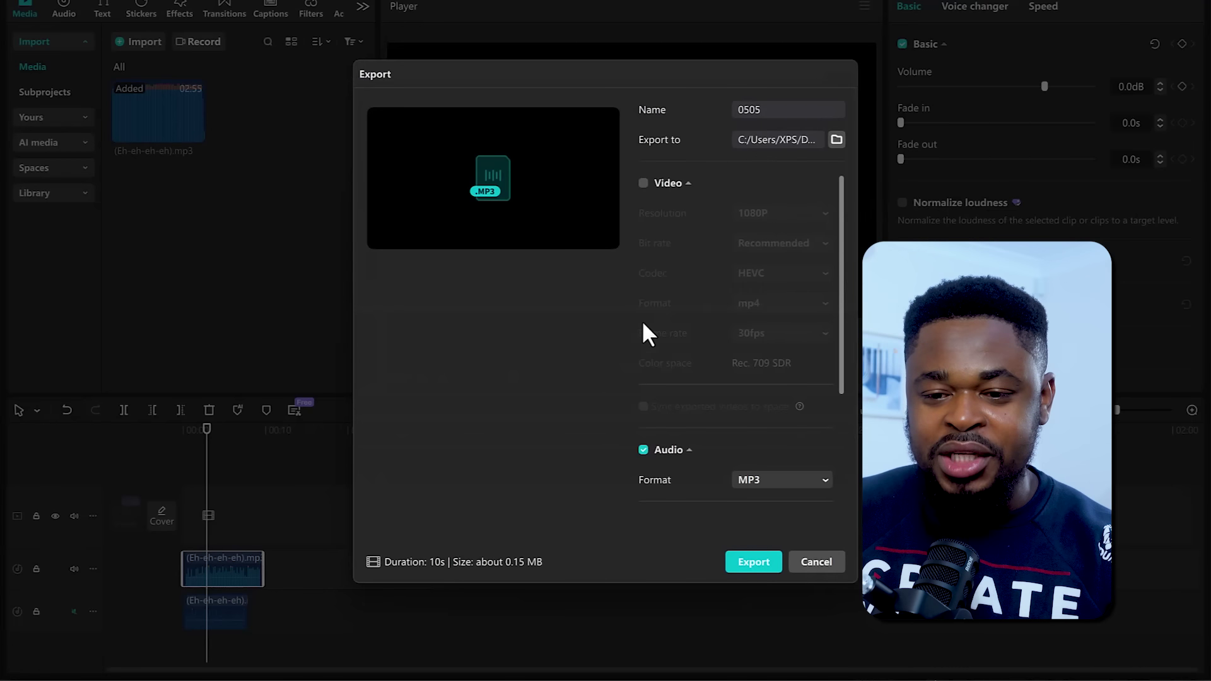
pyautogui.click(643, 182)
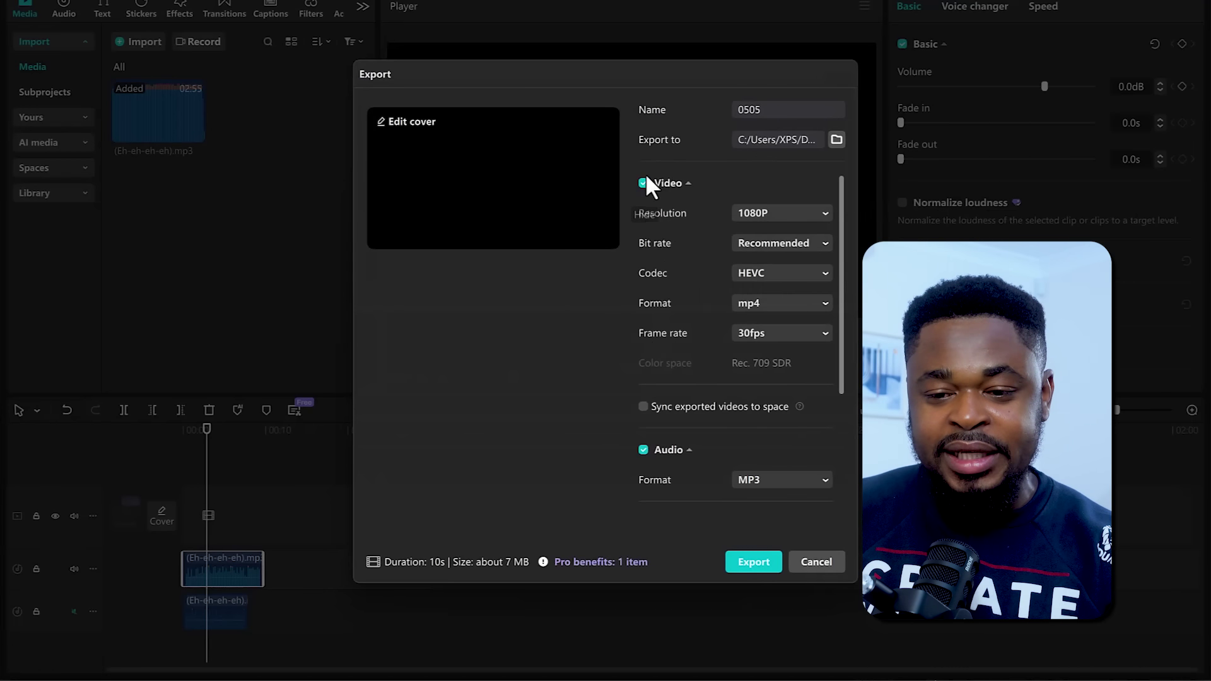
pyautogui.click(643, 183)
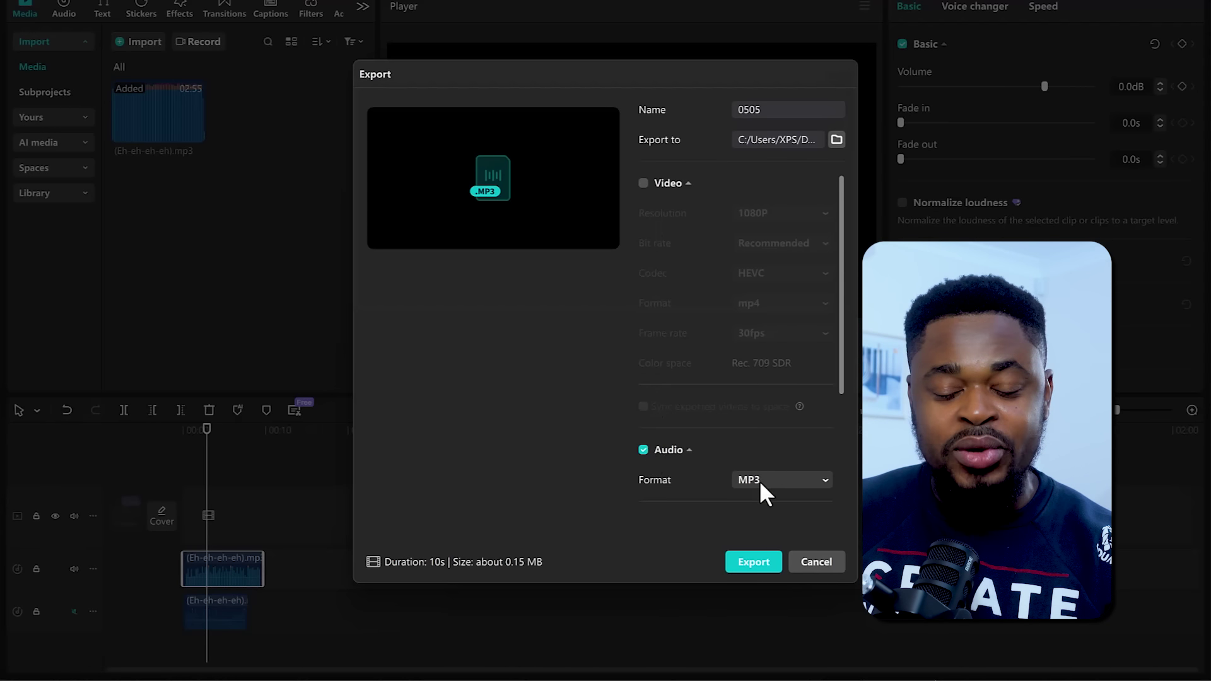
pyautogui.click(753, 561)
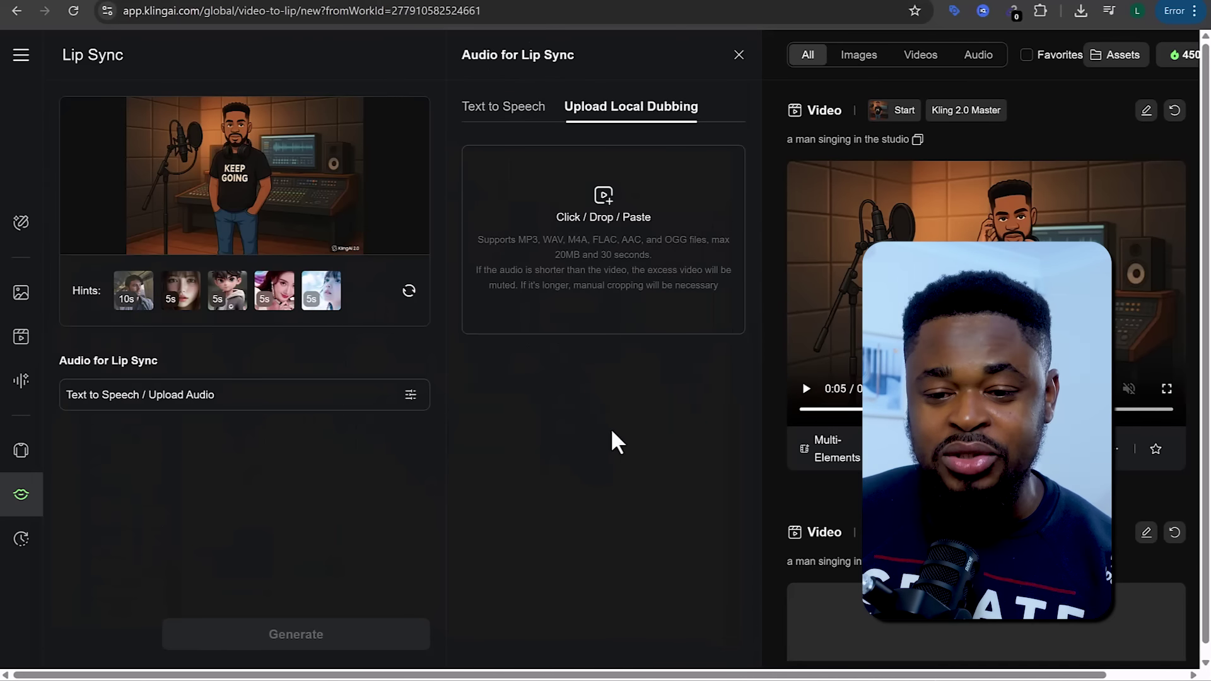
# - Switch to Kling AI, upload 0505.MP3 as the local dubbing, and generate and play the lip-synced studio video
pyautogui.click(604, 197)
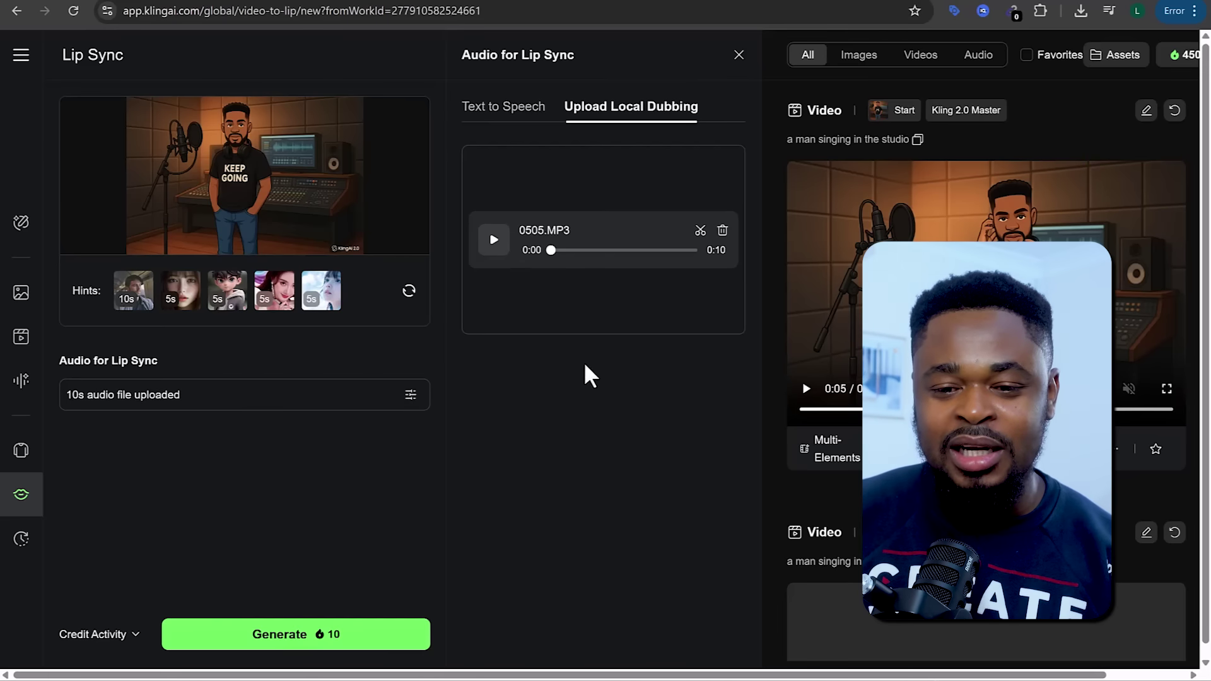
pyautogui.click(495, 247)
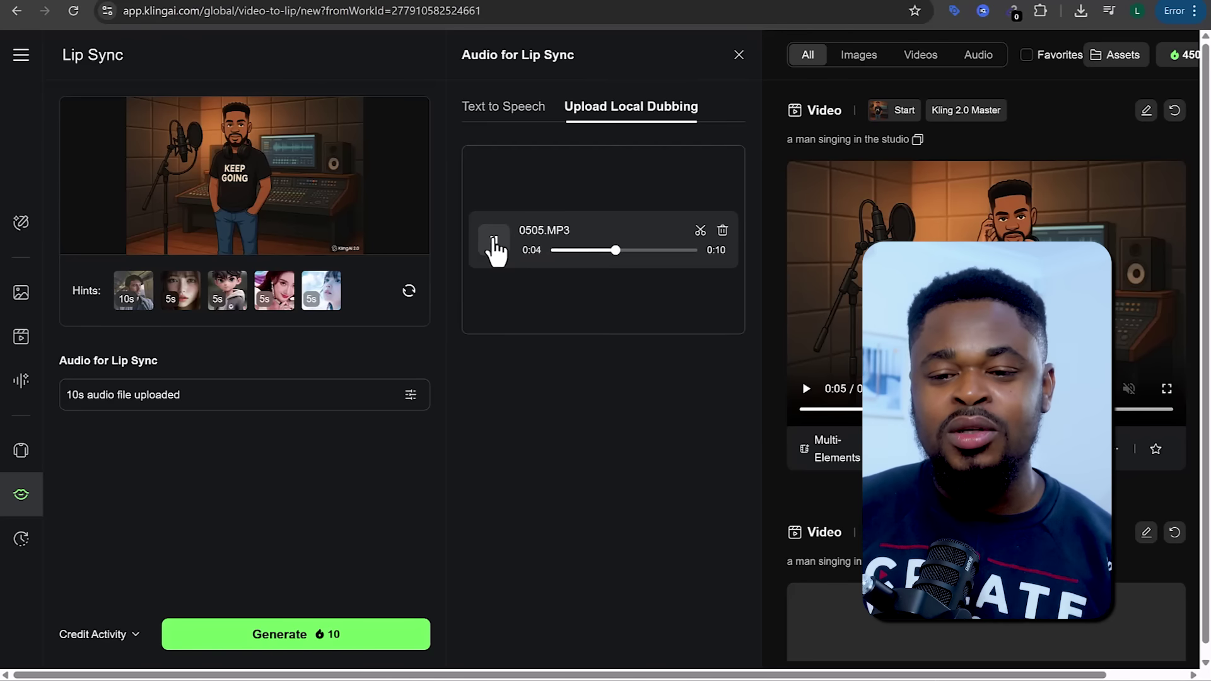
pyautogui.click(495, 248)
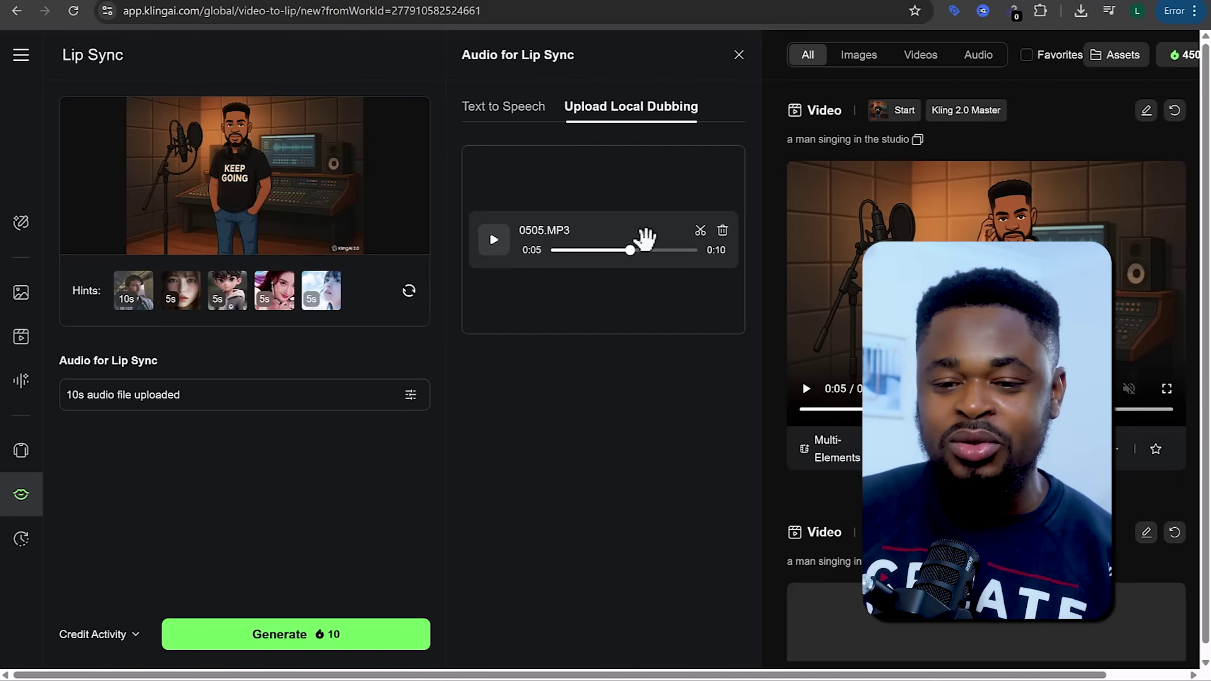
pyautogui.click(321, 637)
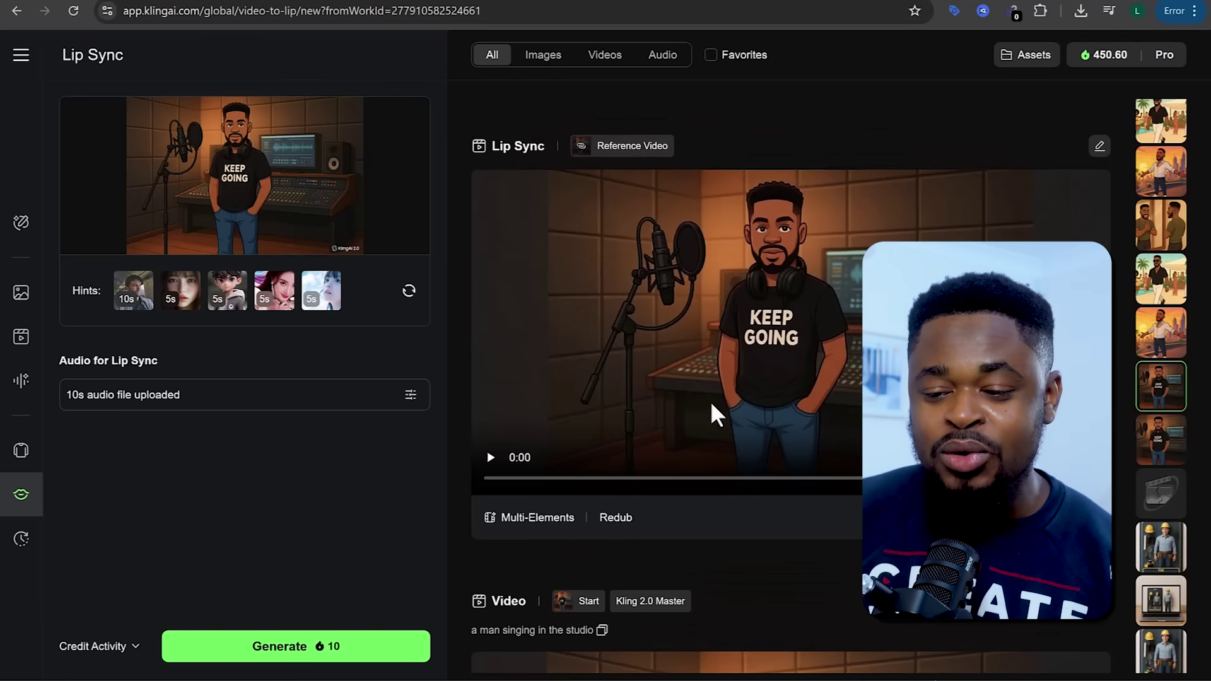
pyautogui.click(490, 457)
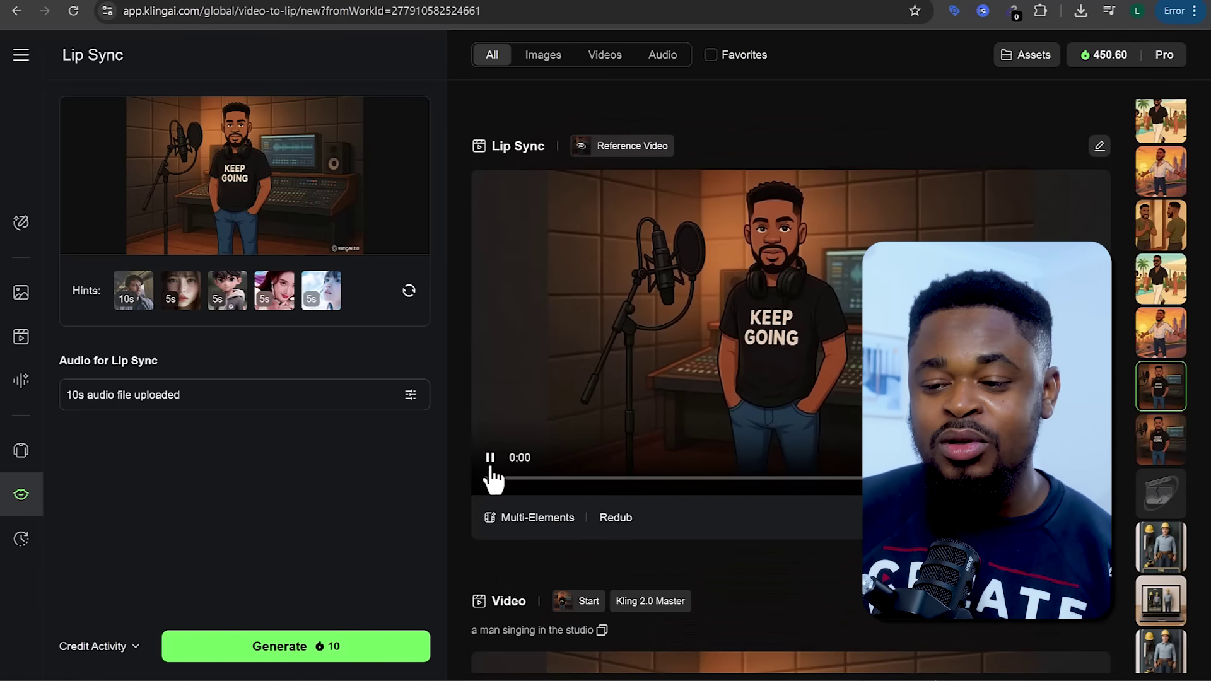
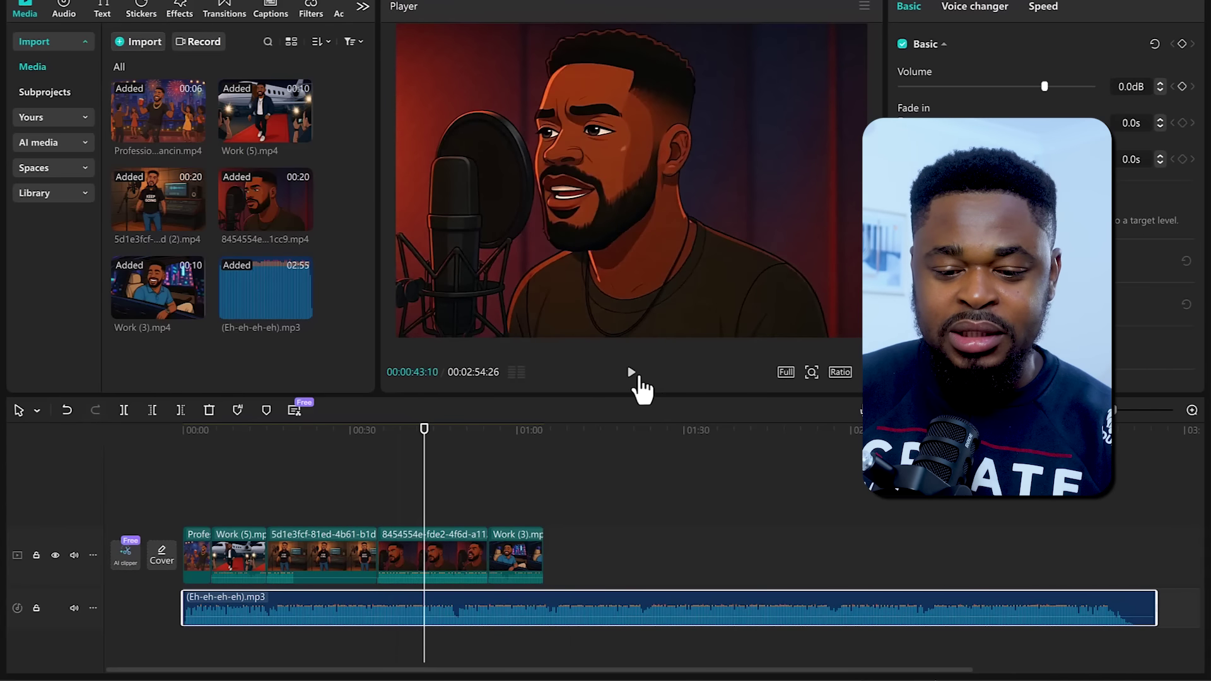
# - In the CapCut video project, move the microphone close-up clip from the main track onto its own track above
pyautogui.click(639, 377)
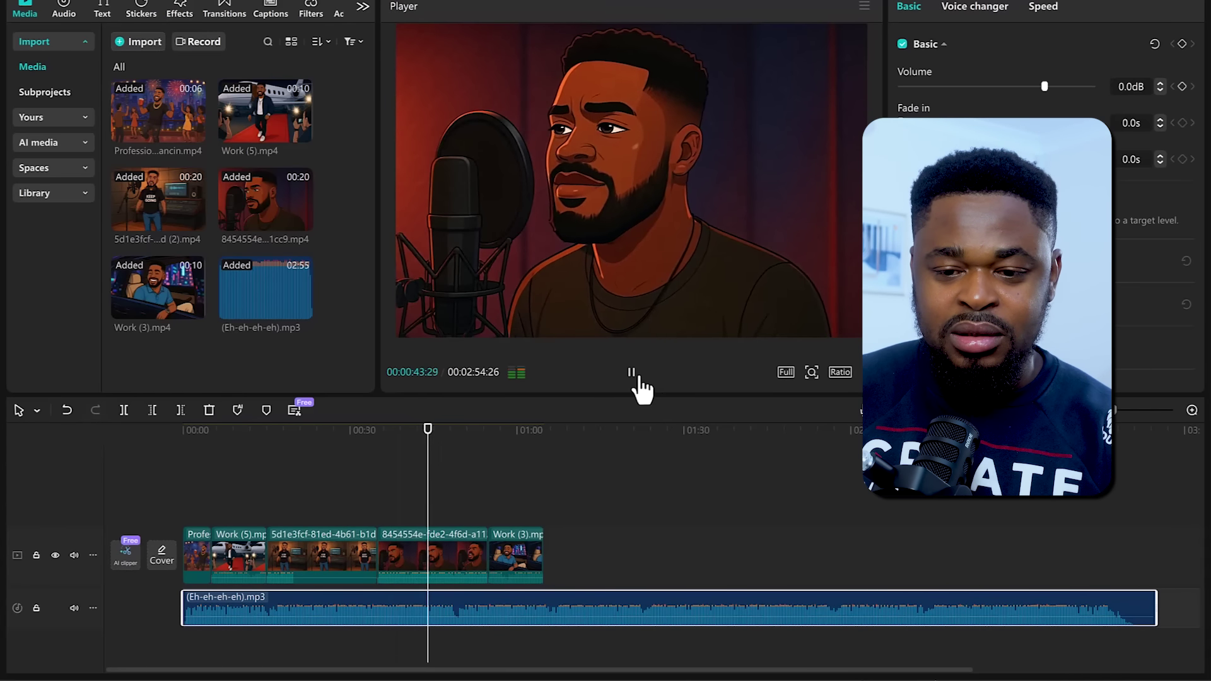
pyautogui.click(639, 377)
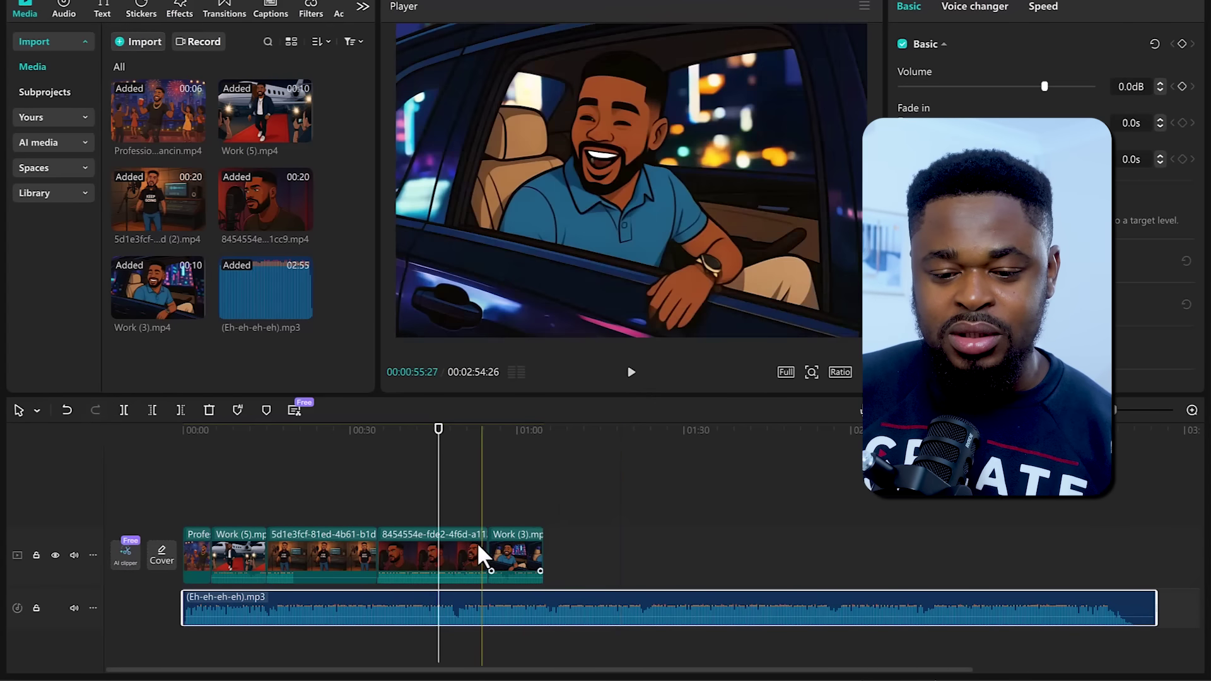
pyautogui.moveTo(446, 521); pyautogui.dragTo(444, 498)
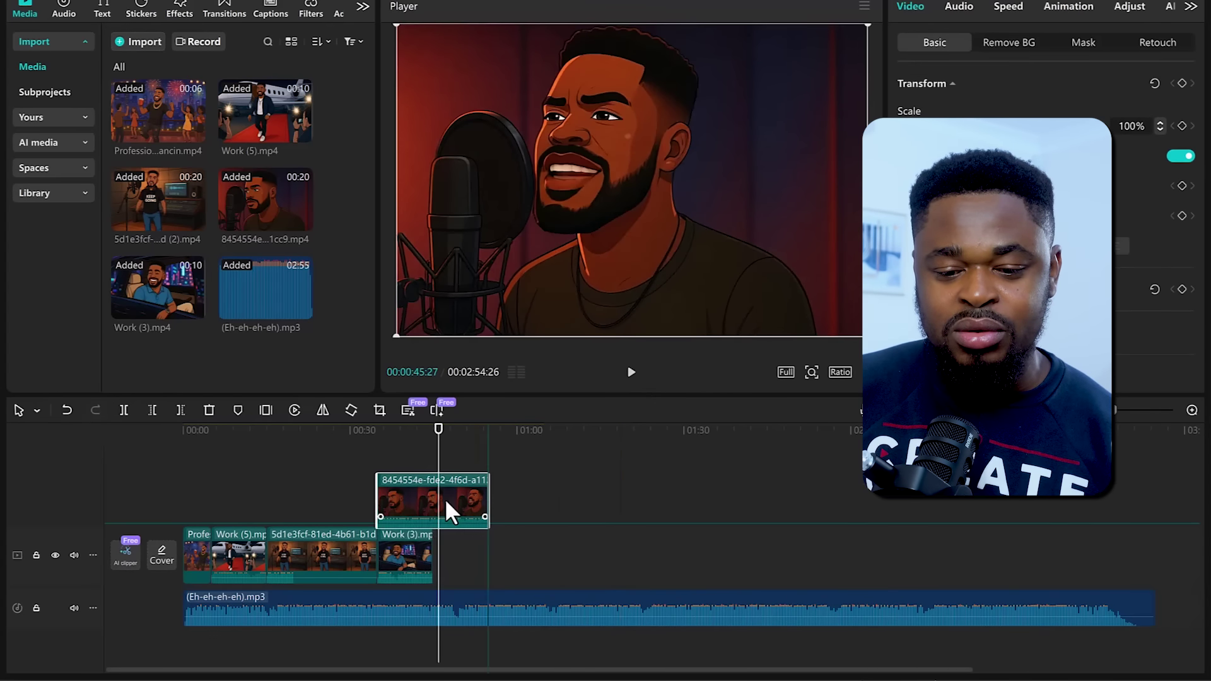
pyautogui.click(459, 611)
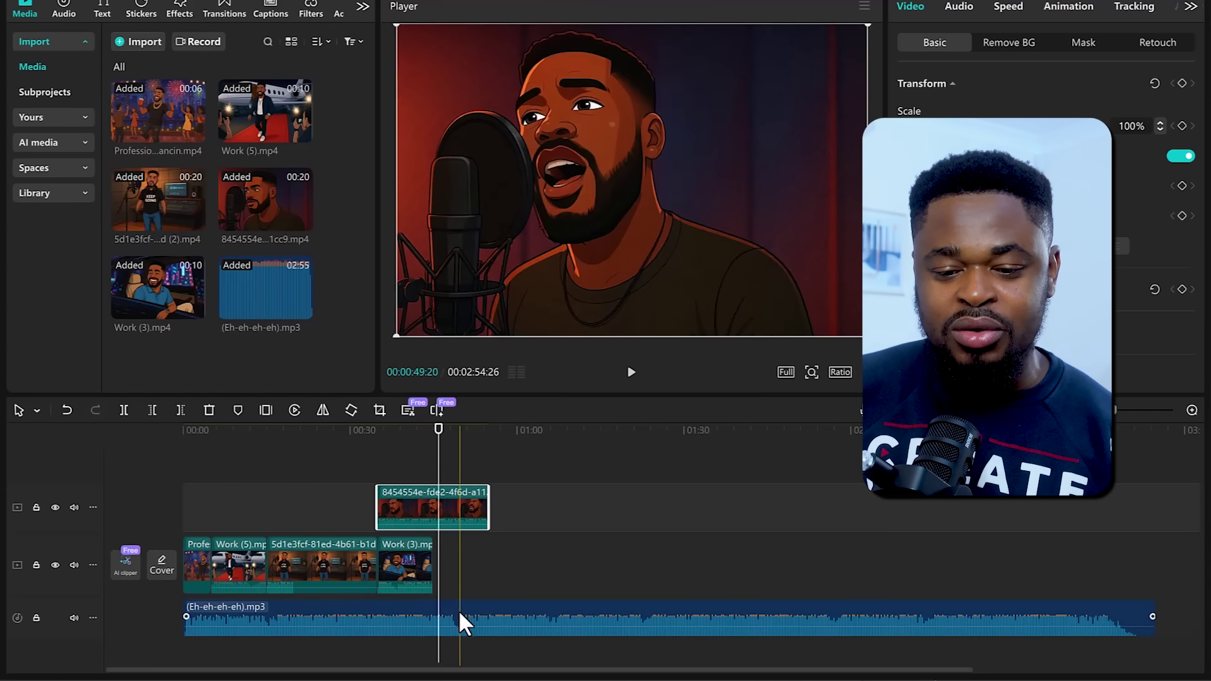
pyautogui.click(457, 504)
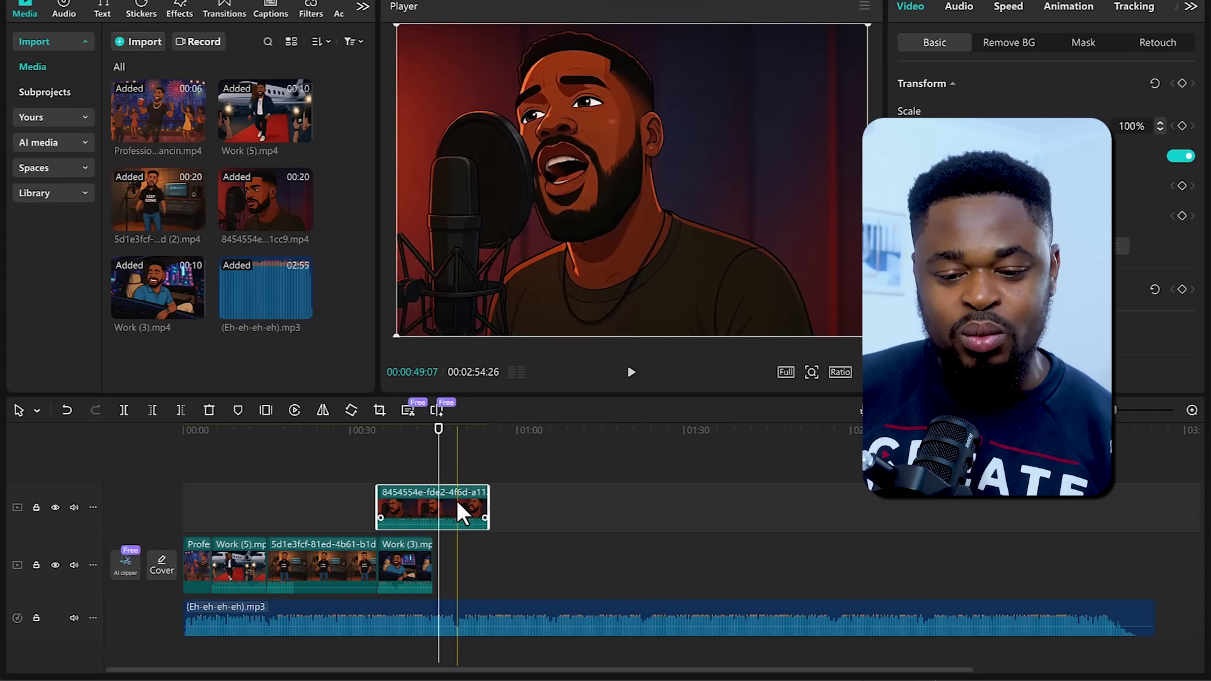
pyautogui.click(538, 528)
pyautogui.click(552, 531)
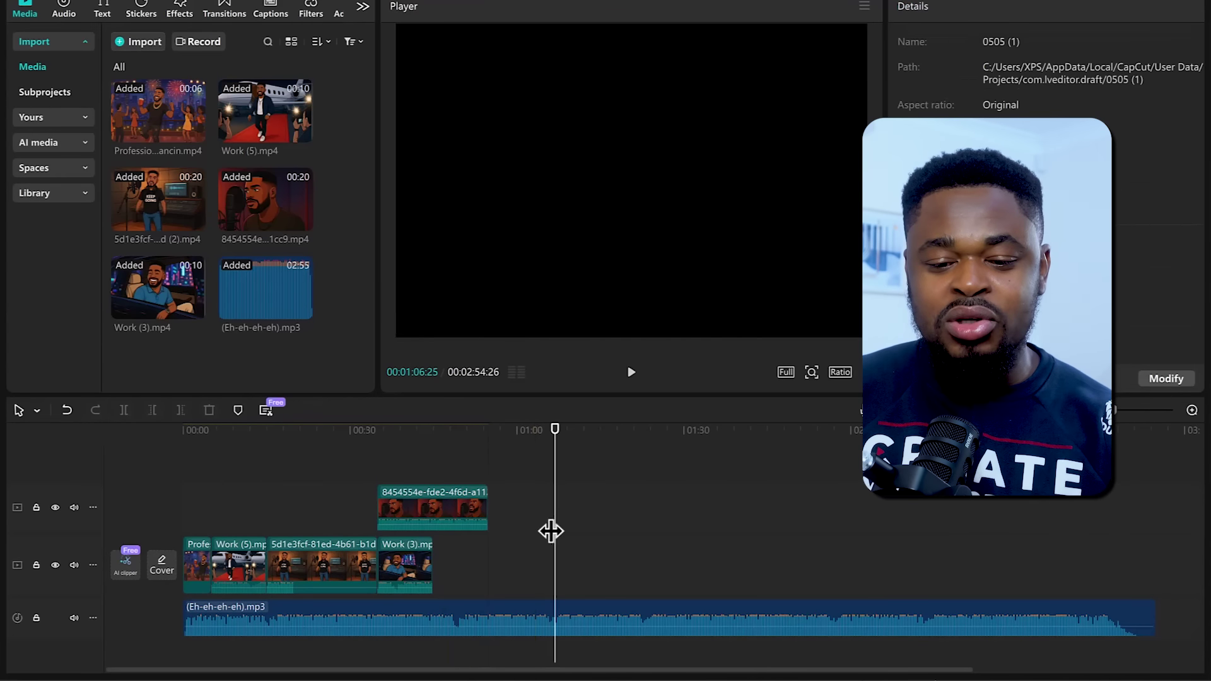
# - Select the microphone close-up clip together with the (Eh-eh-eh-eh).mp3 song and apply Sync video and audio
pyautogui.click(452, 496)
pyautogui.click(449, 493)
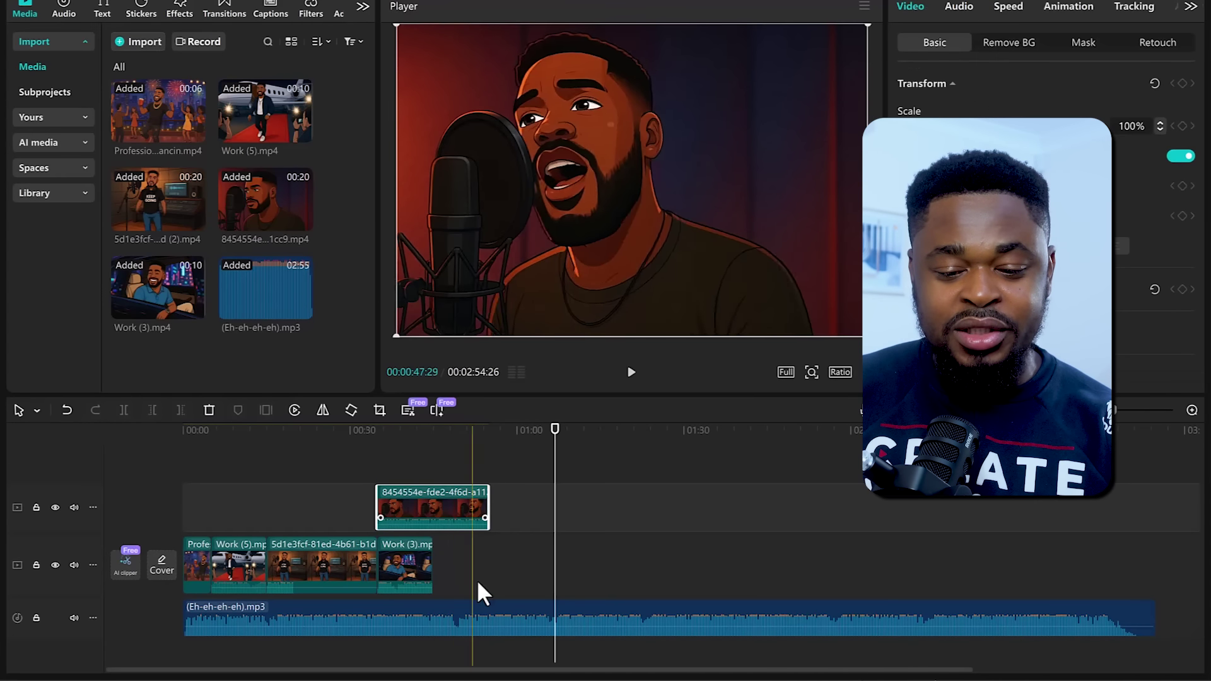
pyautogui.click(484, 622)
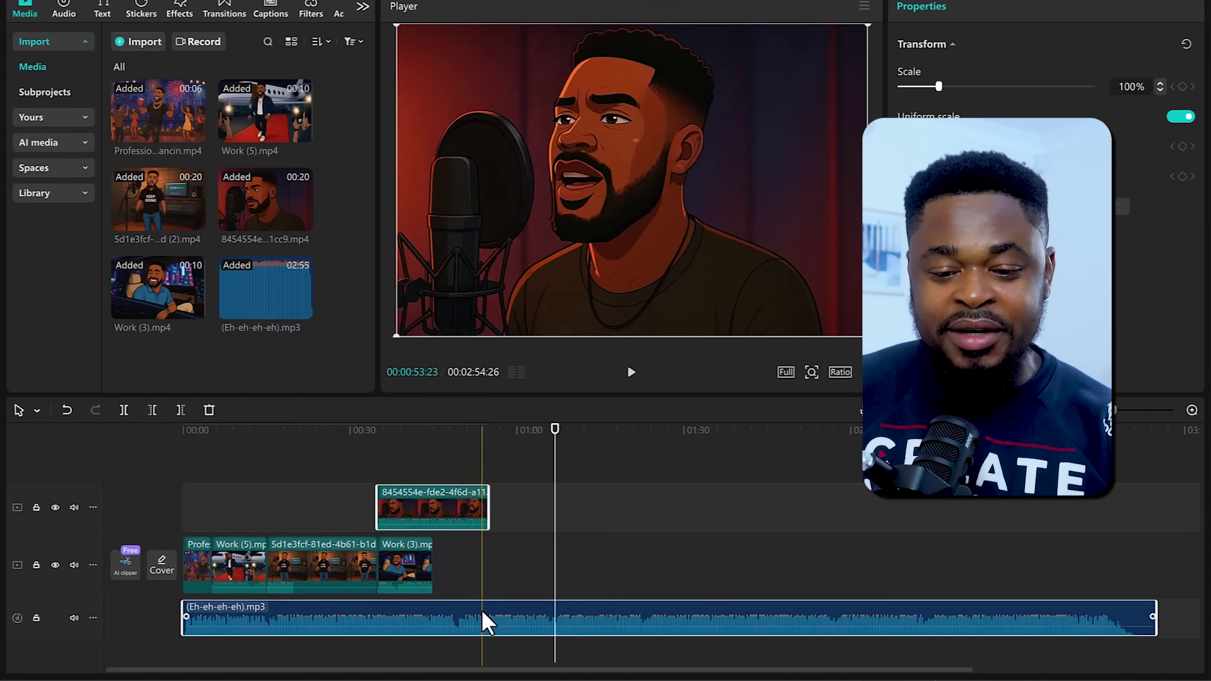
pyautogui.rightClick(481, 609)
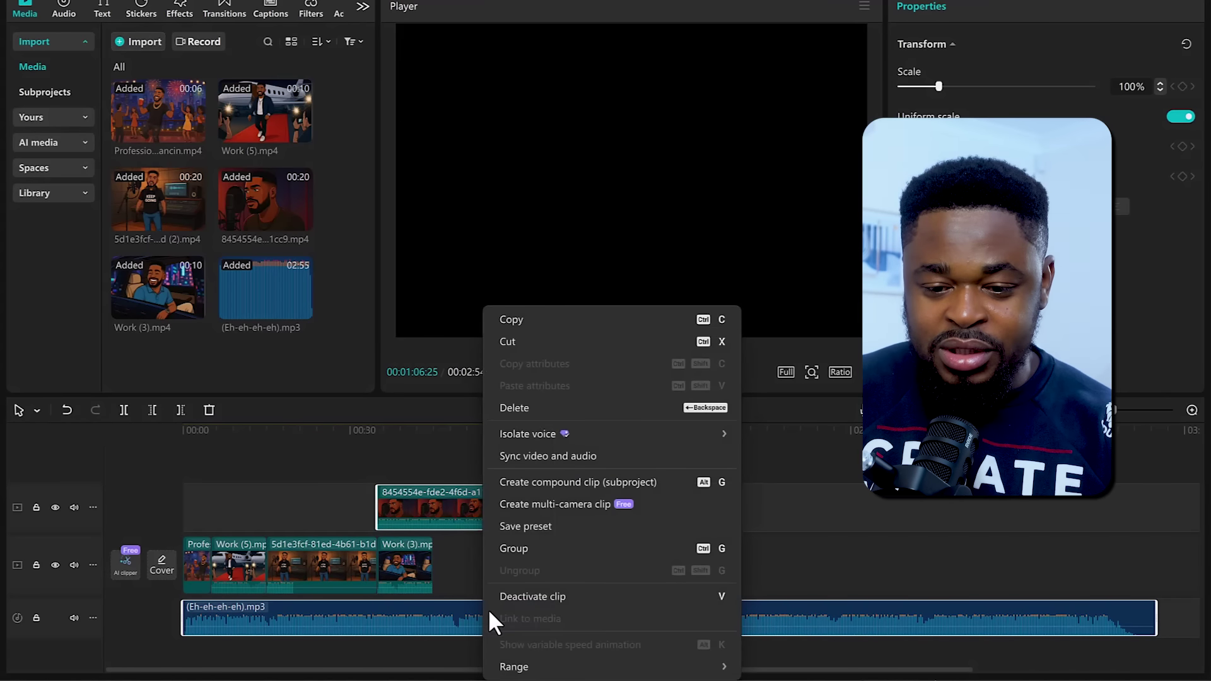
pyautogui.click(545, 458)
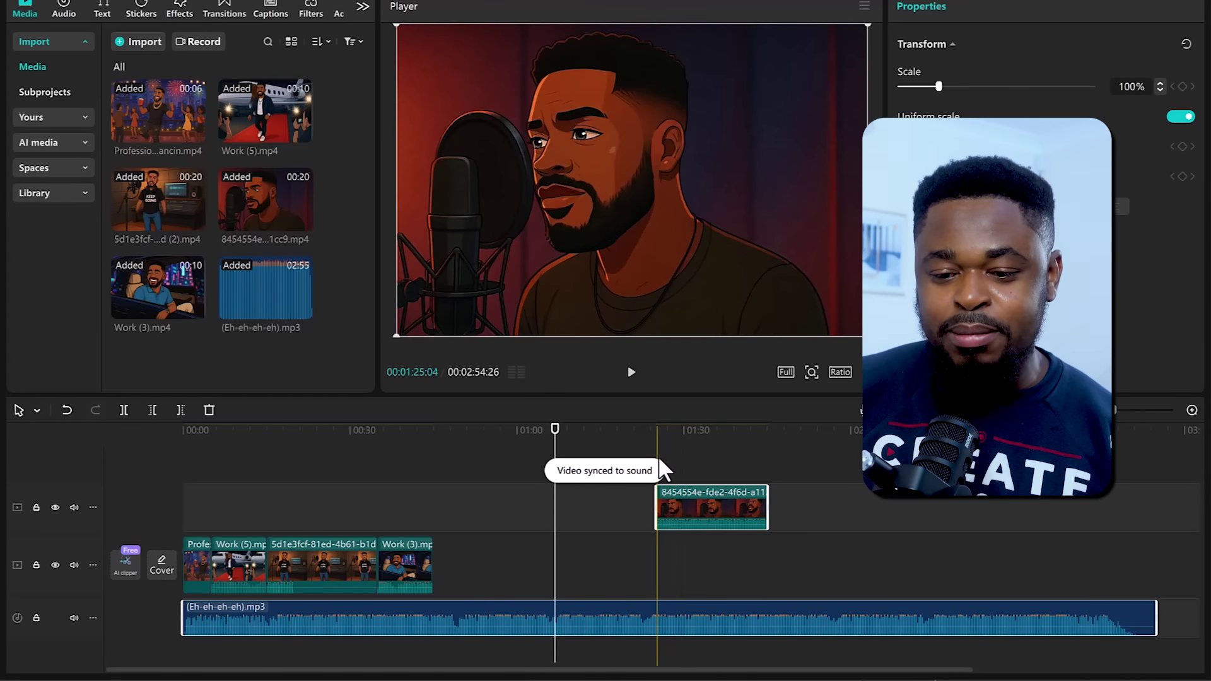
# - Play the synced microphone close-up from near its start to check its lip movement against the song
pyautogui.click(671, 508)
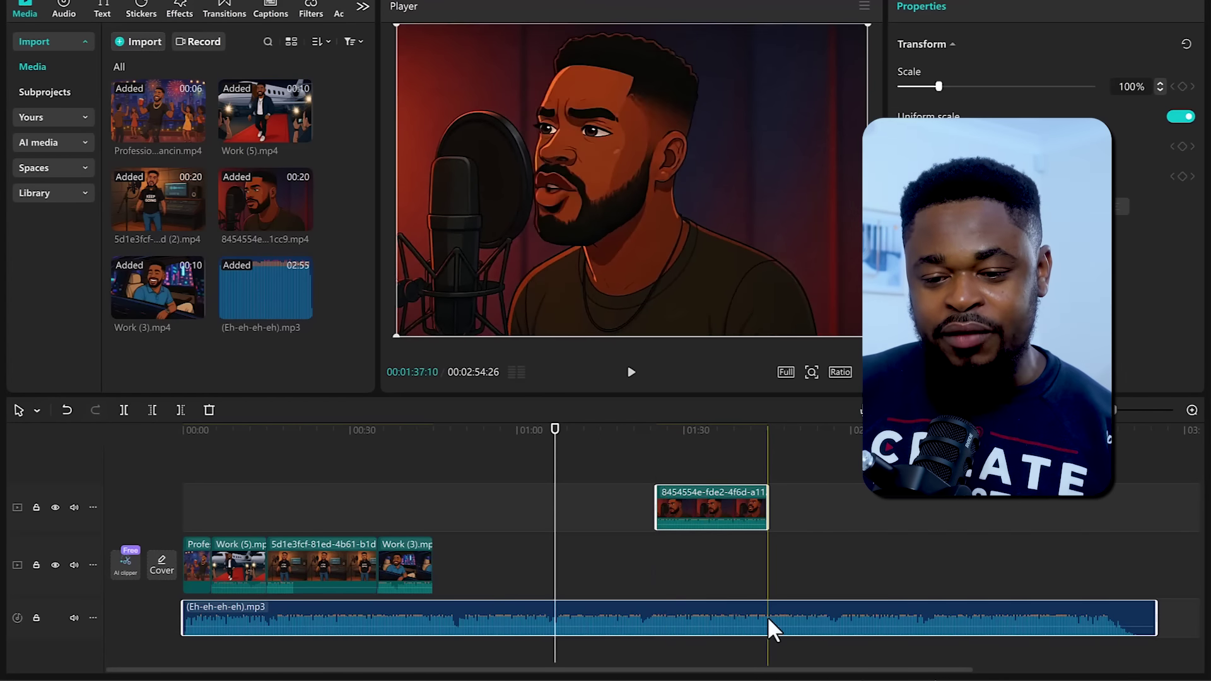
pyautogui.click(665, 426)
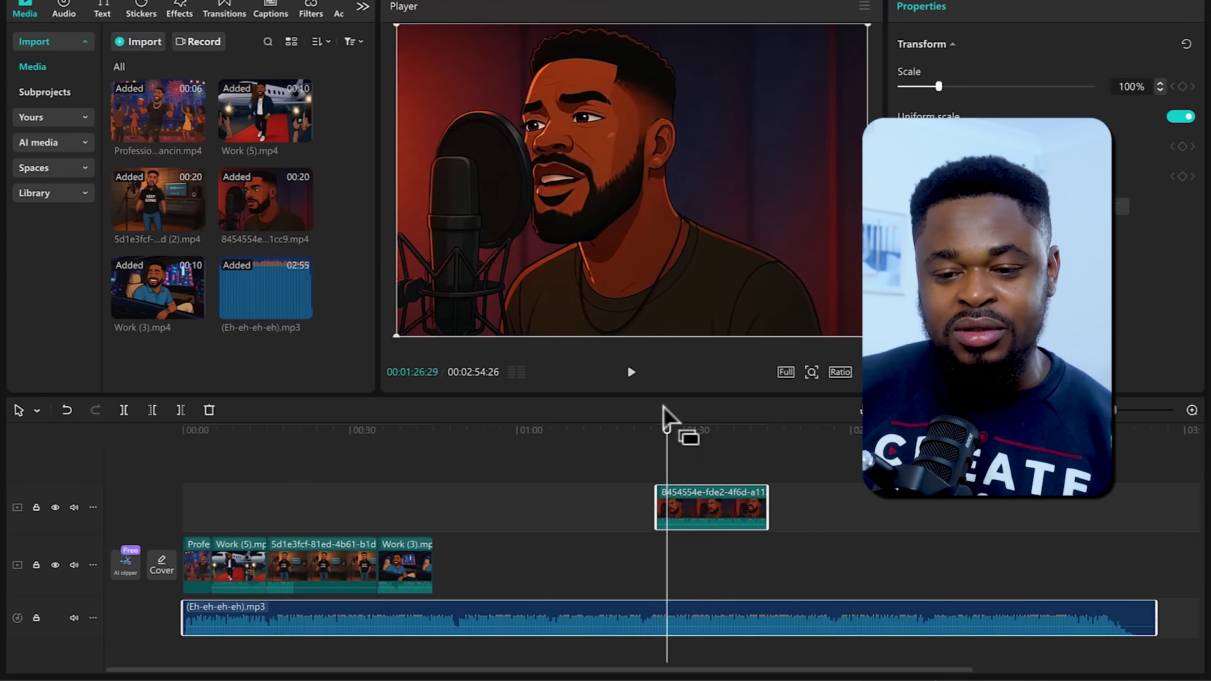
pyautogui.click(631, 374)
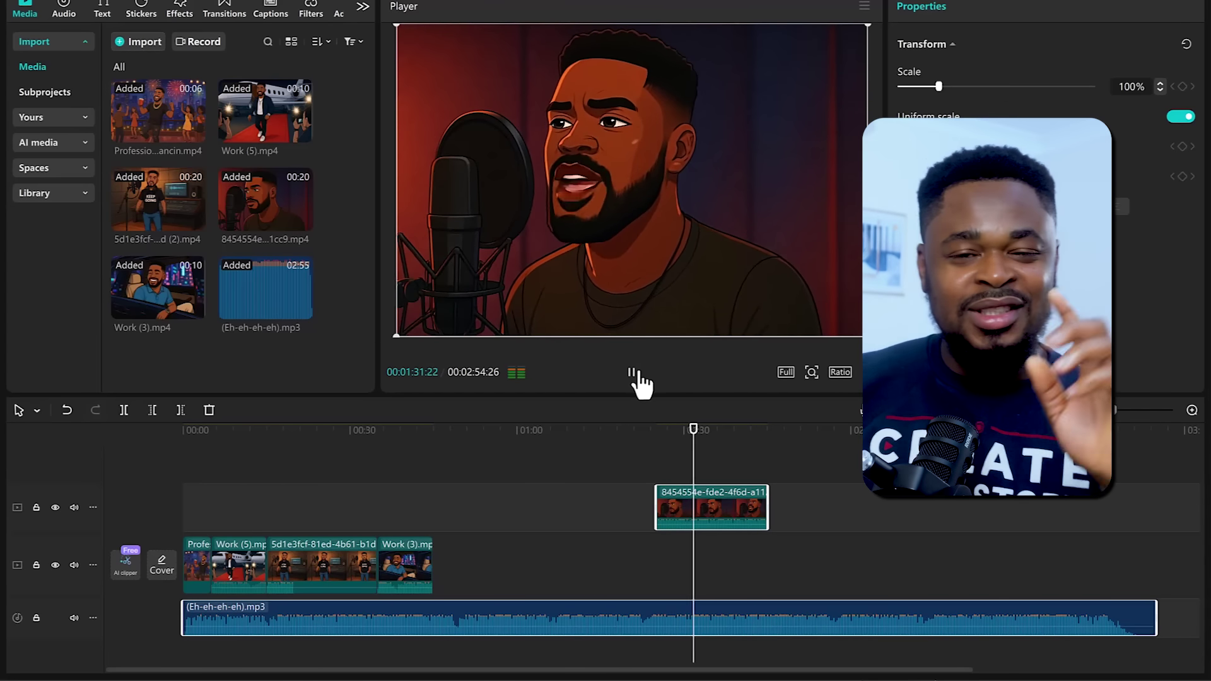
pyautogui.click(633, 373)
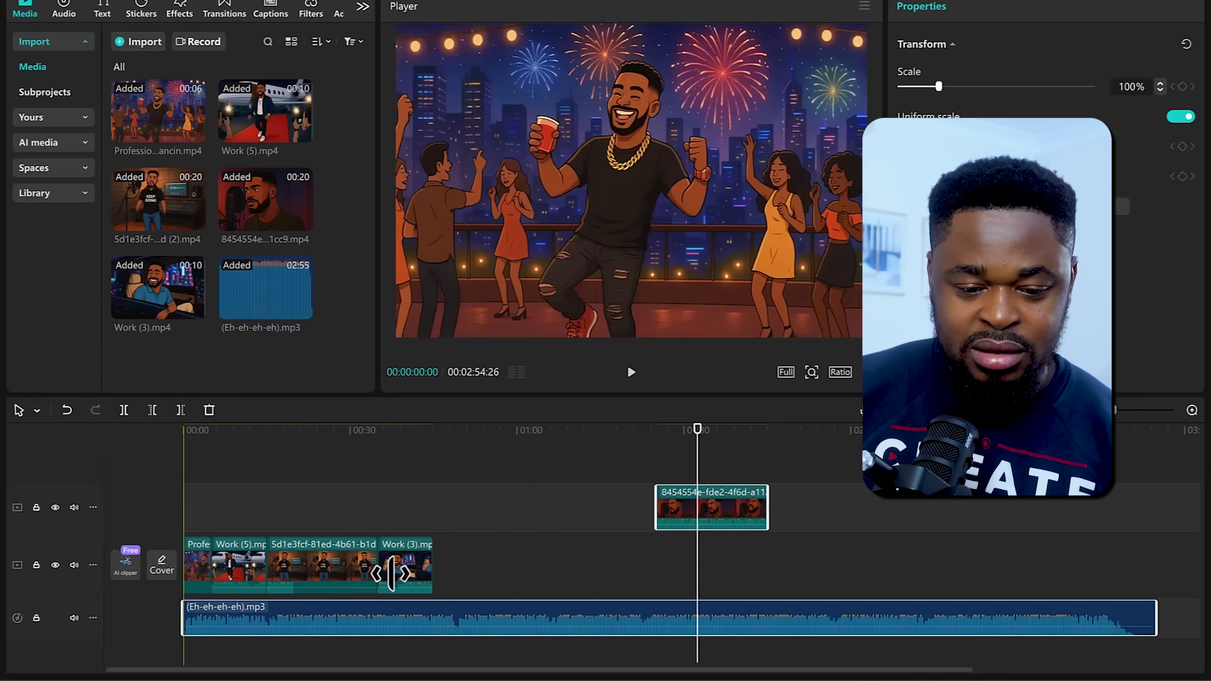
# - Move the four remaining clips from the main track up to the track holding the microphone close-up
pyautogui.moveTo(486, 563); pyautogui.dragTo(173, 539)
pyautogui.moveTo(309, 547); pyautogui.dragTo(309, 498)
pyautogui.click(356, 588)
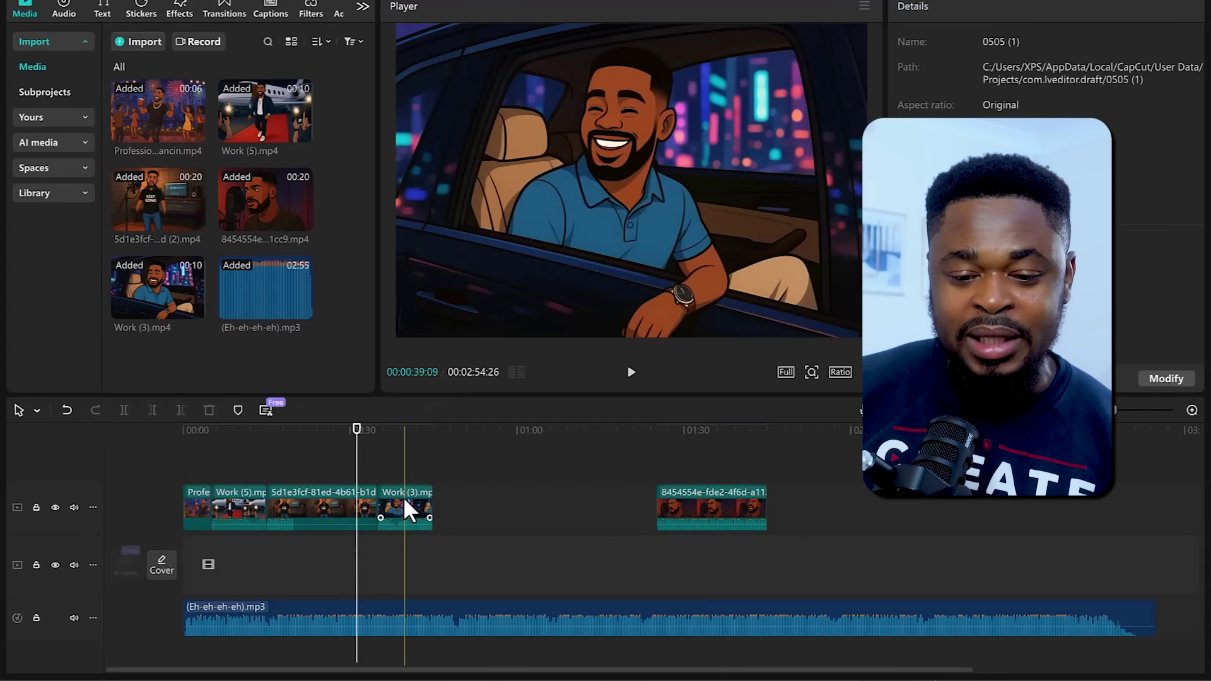
pyautogui.moveTo(427, 502); pyautogui.dragTo(460, 508)
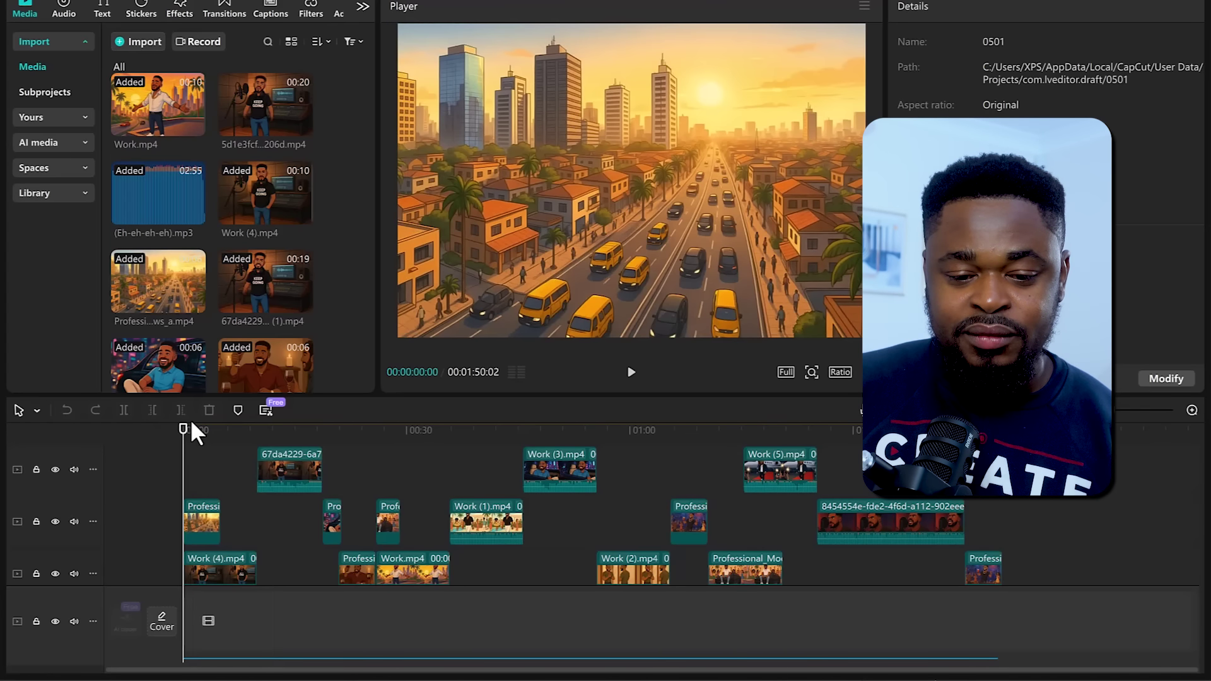
# - In the assembled project 0501, look through the arranged scenes and mute the three tracks holding the video clips
pyautogui.click(221, 429)
pyautogui.click(281, 446)
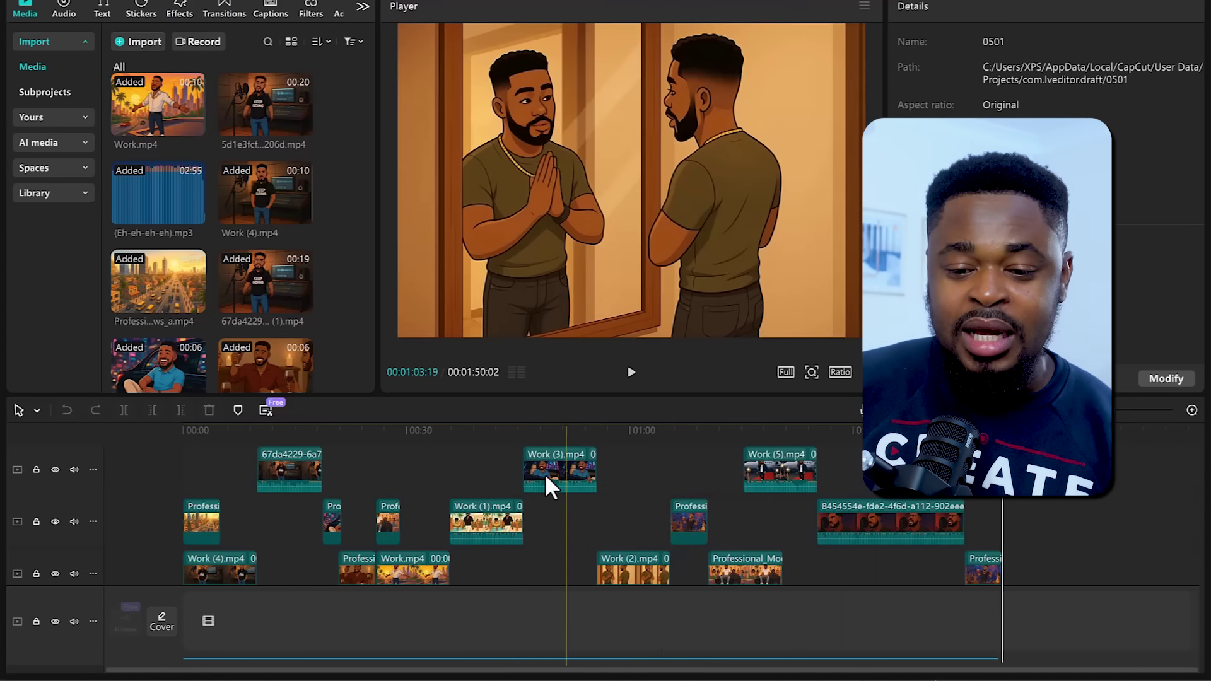
pyautogui.scroll(-1, 546, 487)
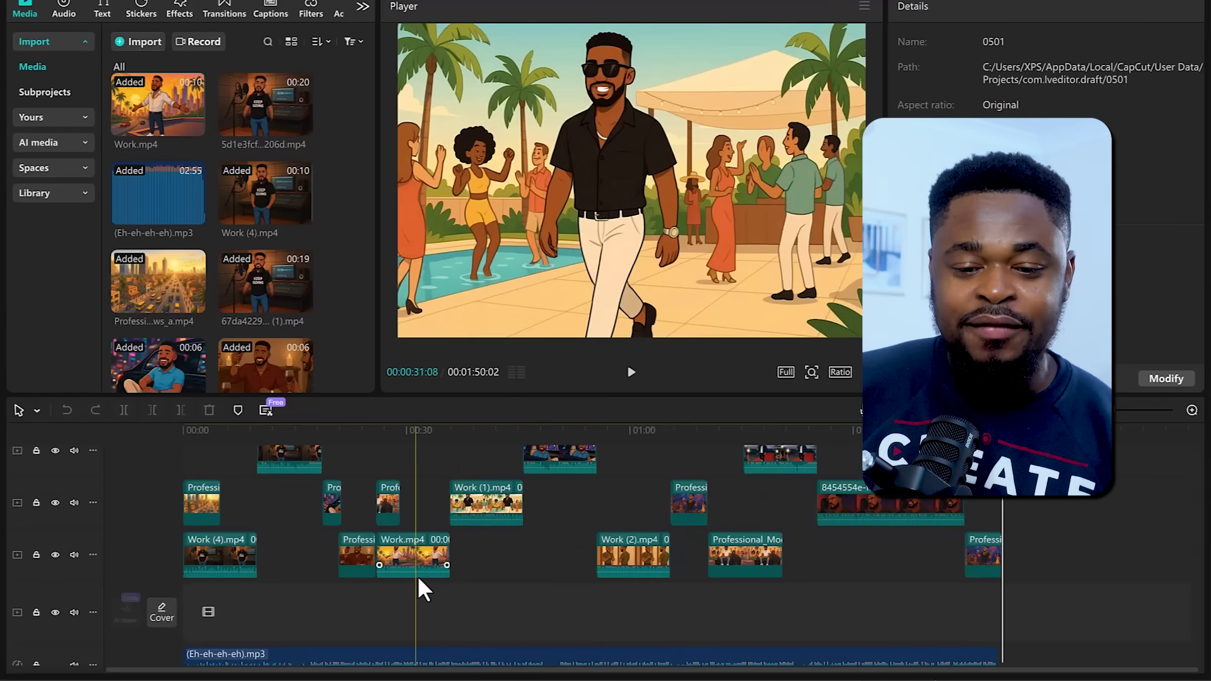
pyautogui.scroll(-1, 418, 575)
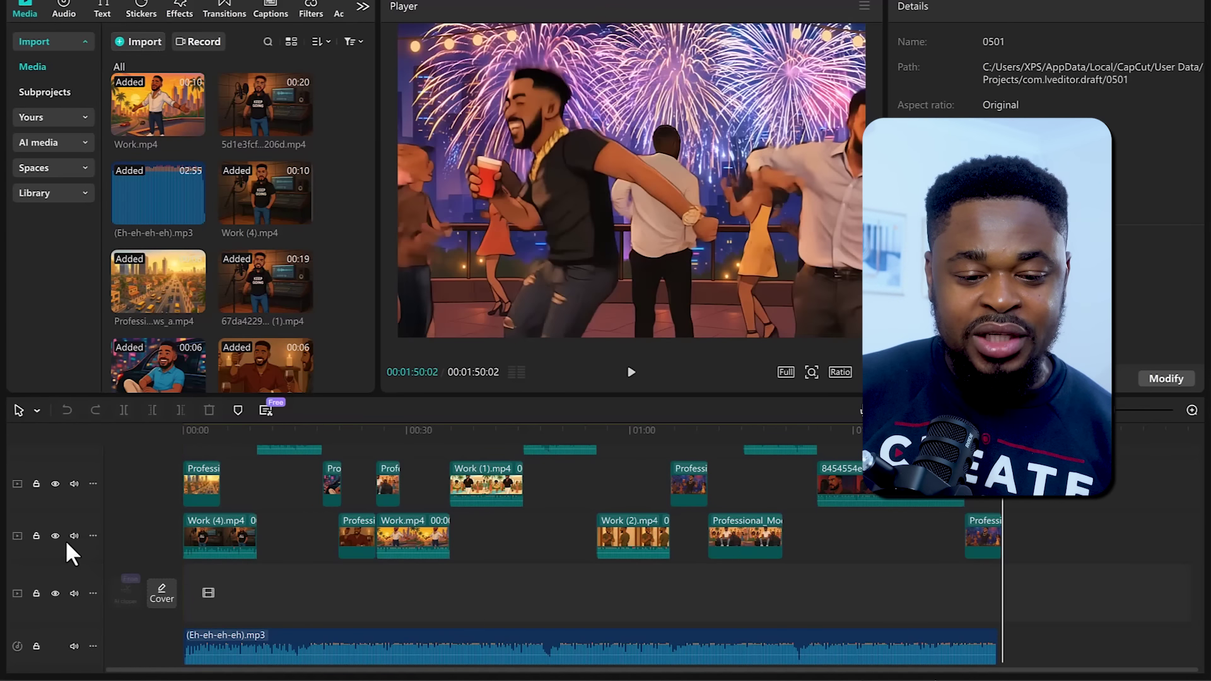
pyautogui.click(73, 535)
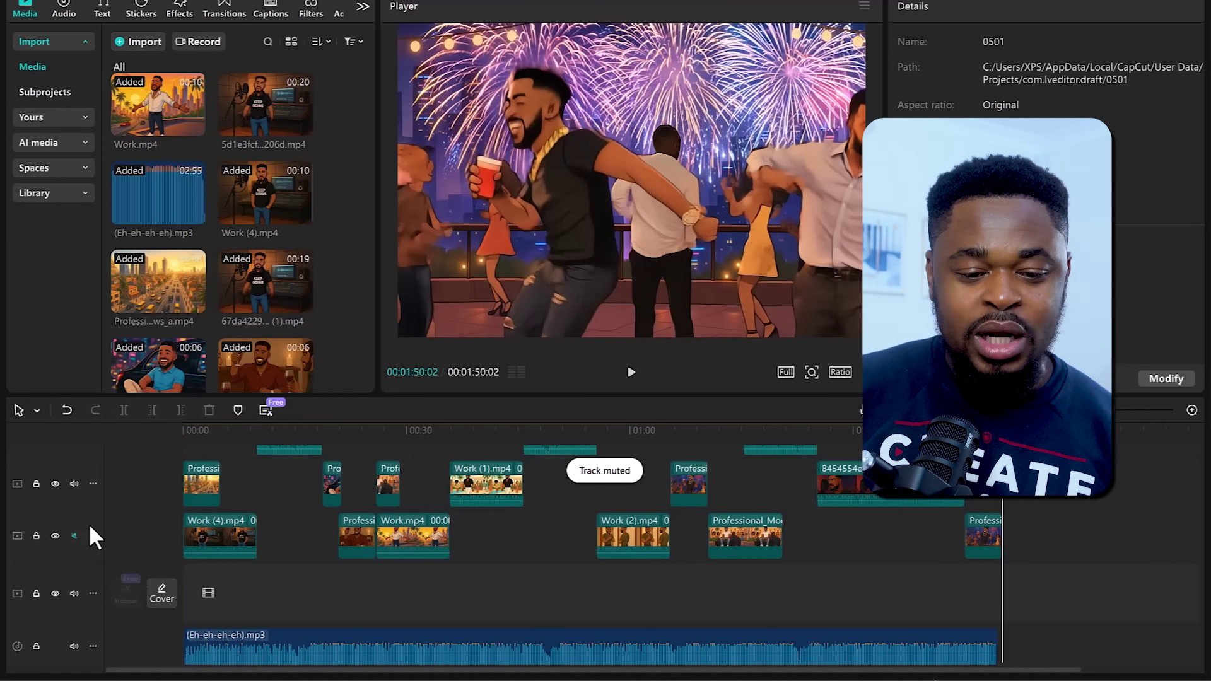
pyautogui.click(73, 482)
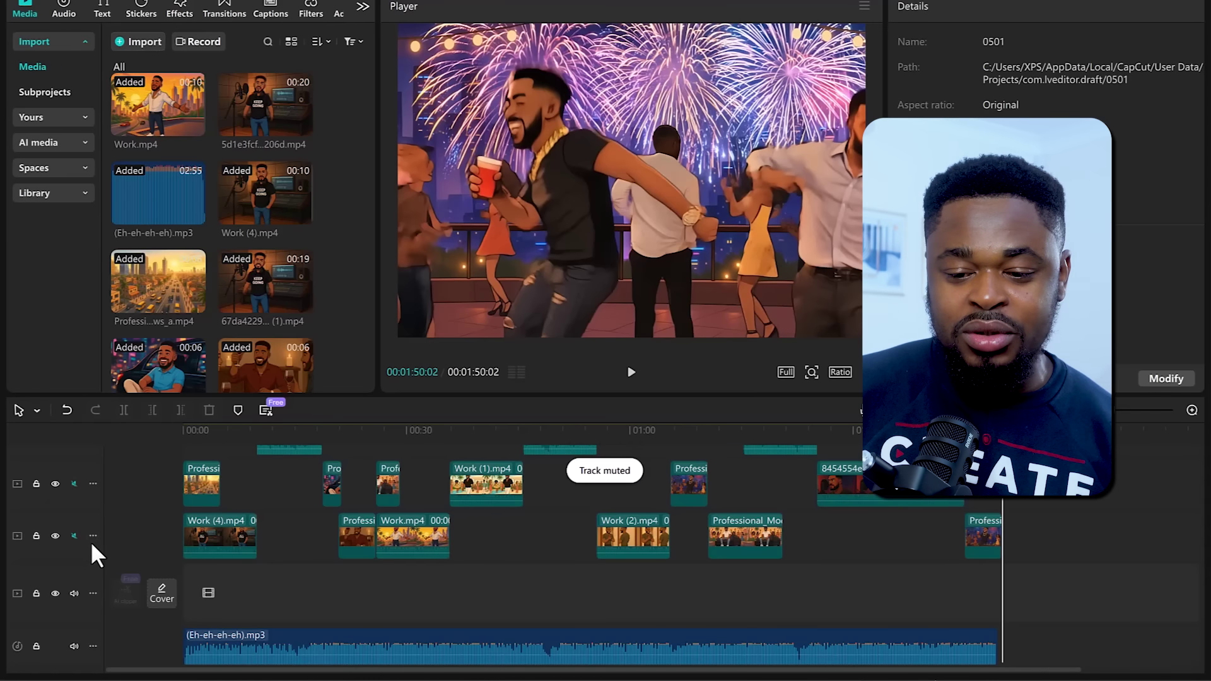
pyautogui.scroll(2, 603, 572)
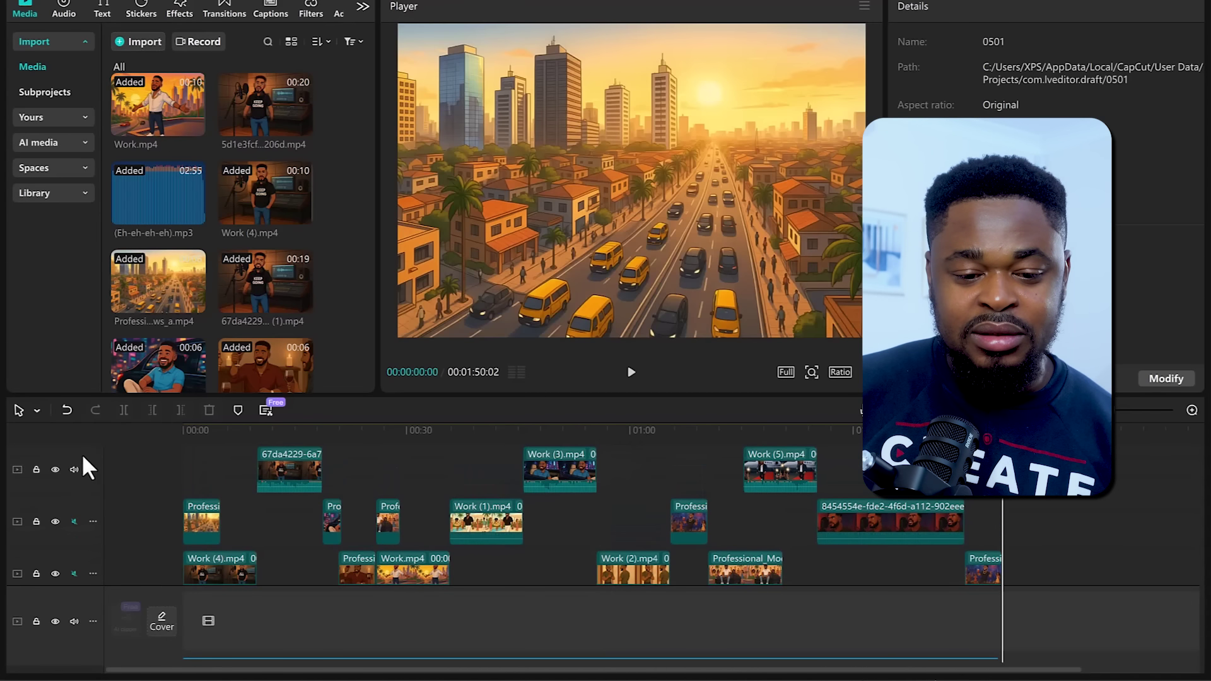
pyautogui.click(73, 469)
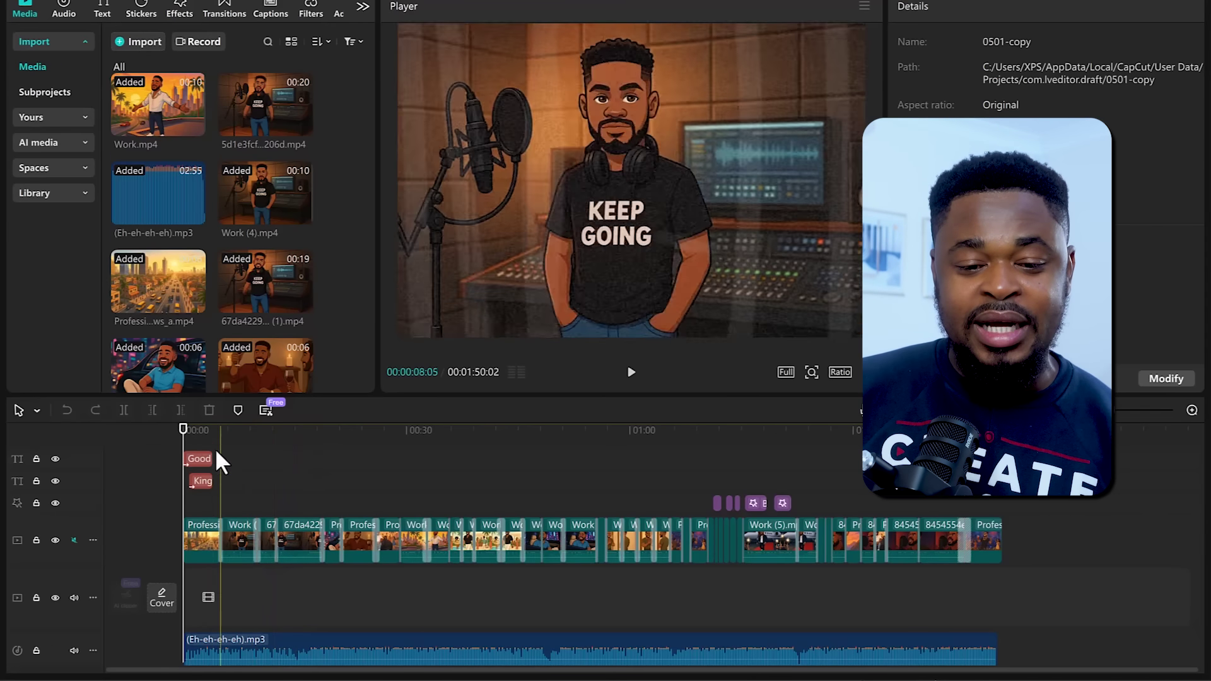
# - Play the opening of the assembled video from the city scene into the first studio scene to check its transition
pyautogui.moveTo(183, 431)
pyautogui.mouseDown()
pyautogui.moveTo(190, 441)
pyautogui.moveTo(162, 427)
pyautogui.mouseUp()
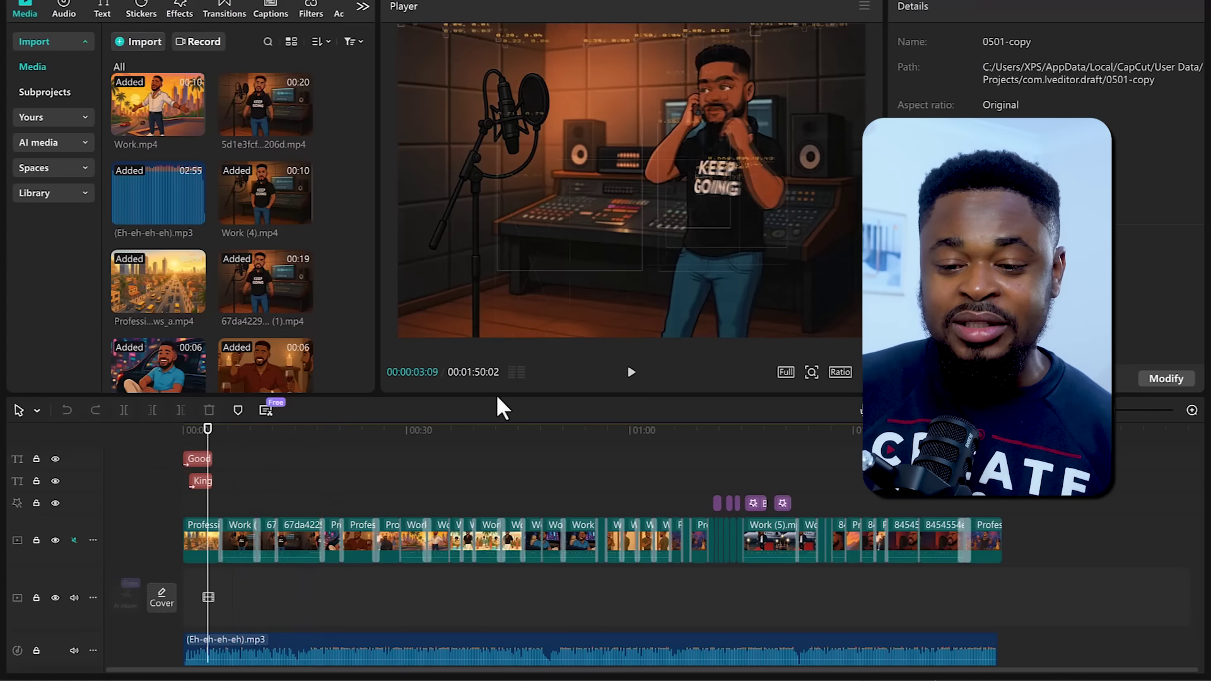
pyautogui.click(631, 378)
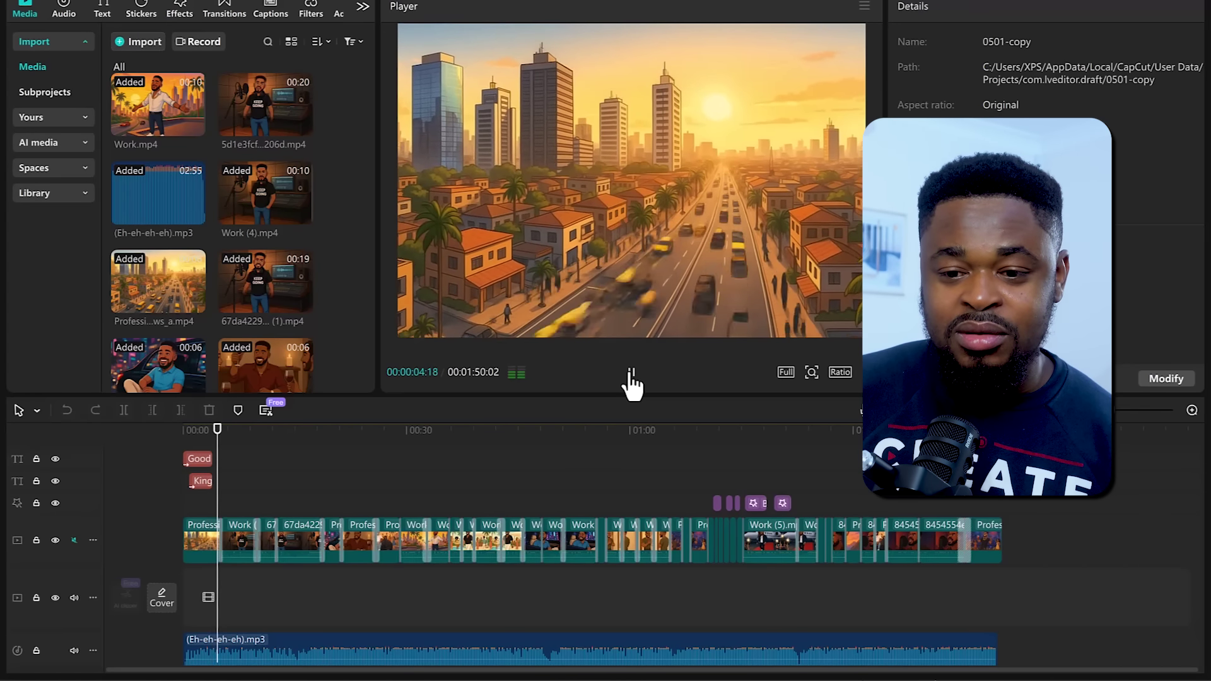
pyautogui.click(630, 373)
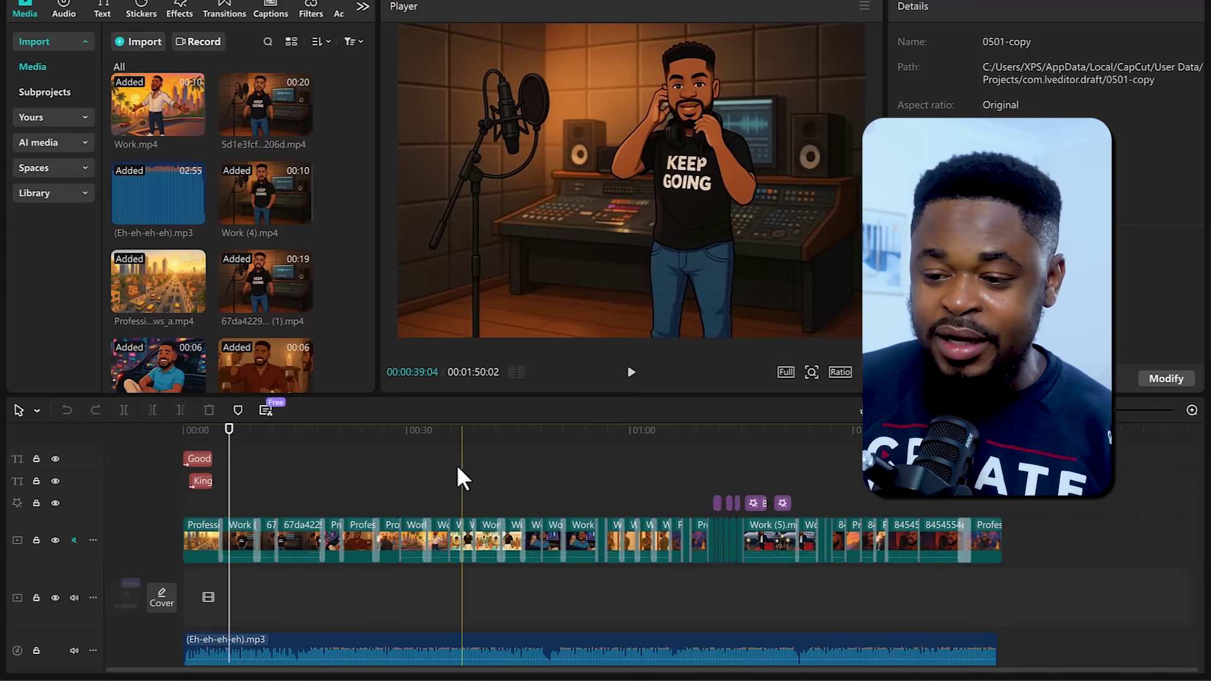
# - Play the transitions around the dinner clip, at about 20 and 25 seconds, to review how the scenes change
pyautogui.click(1191, 410)
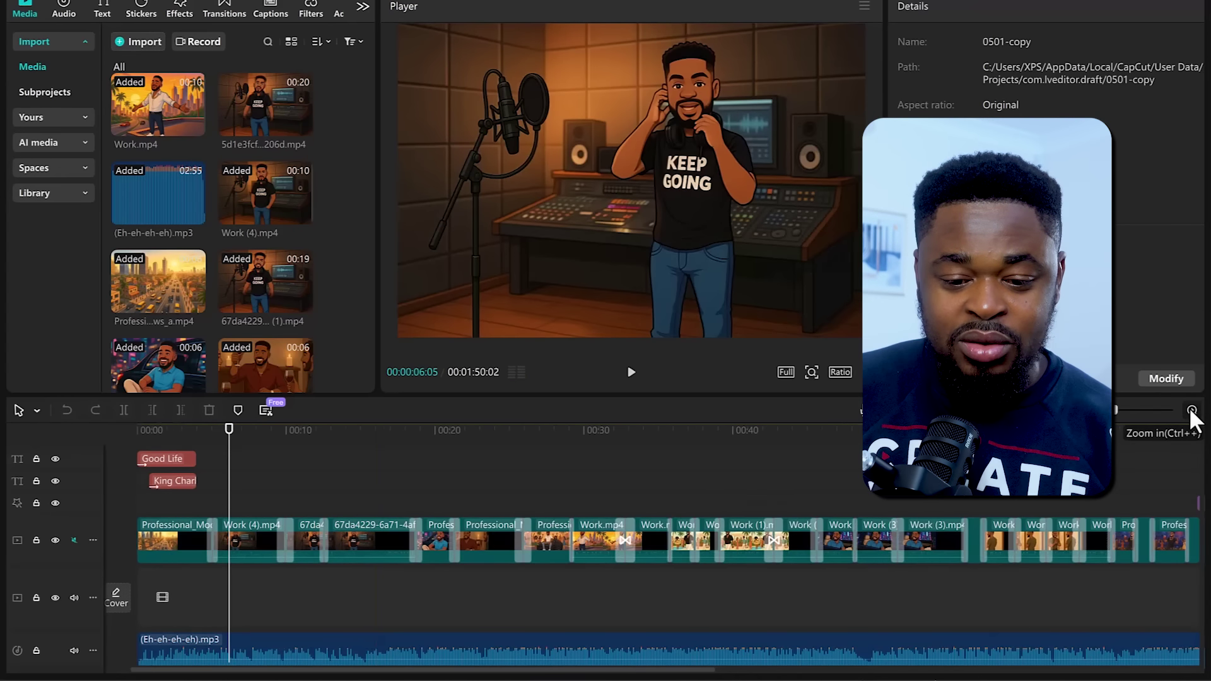
pyautogui.click(1191, 410)
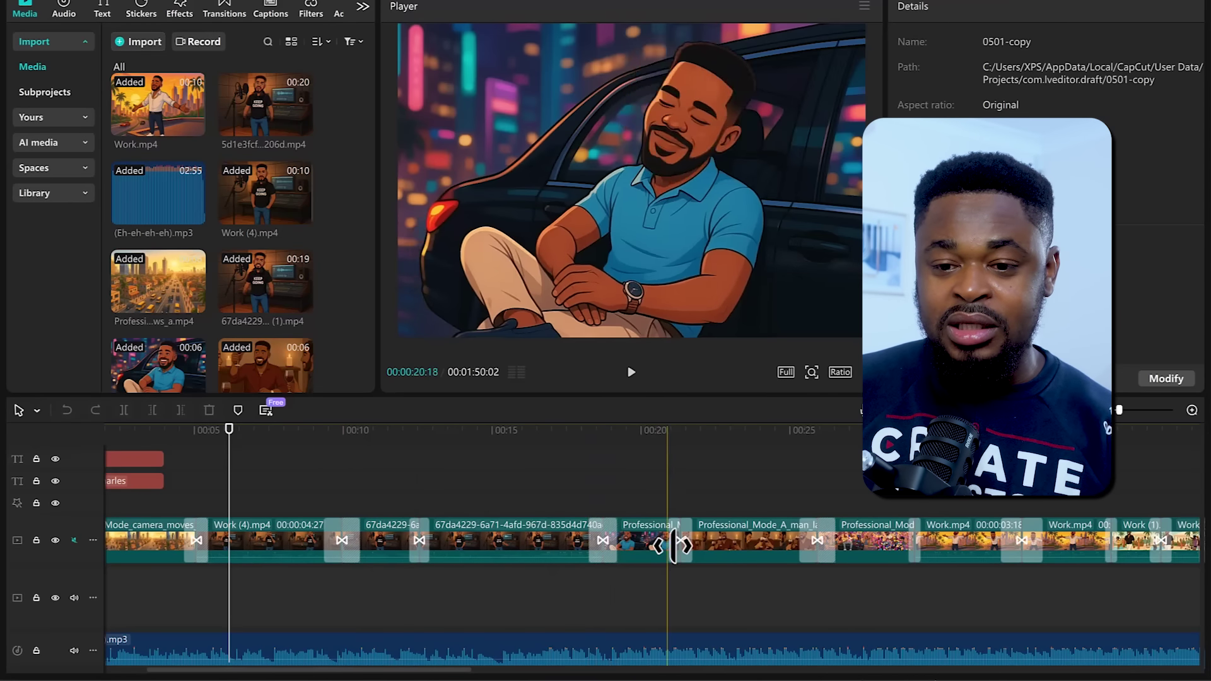
pyautogui.click(668, 430)
pyautogui.press('space')
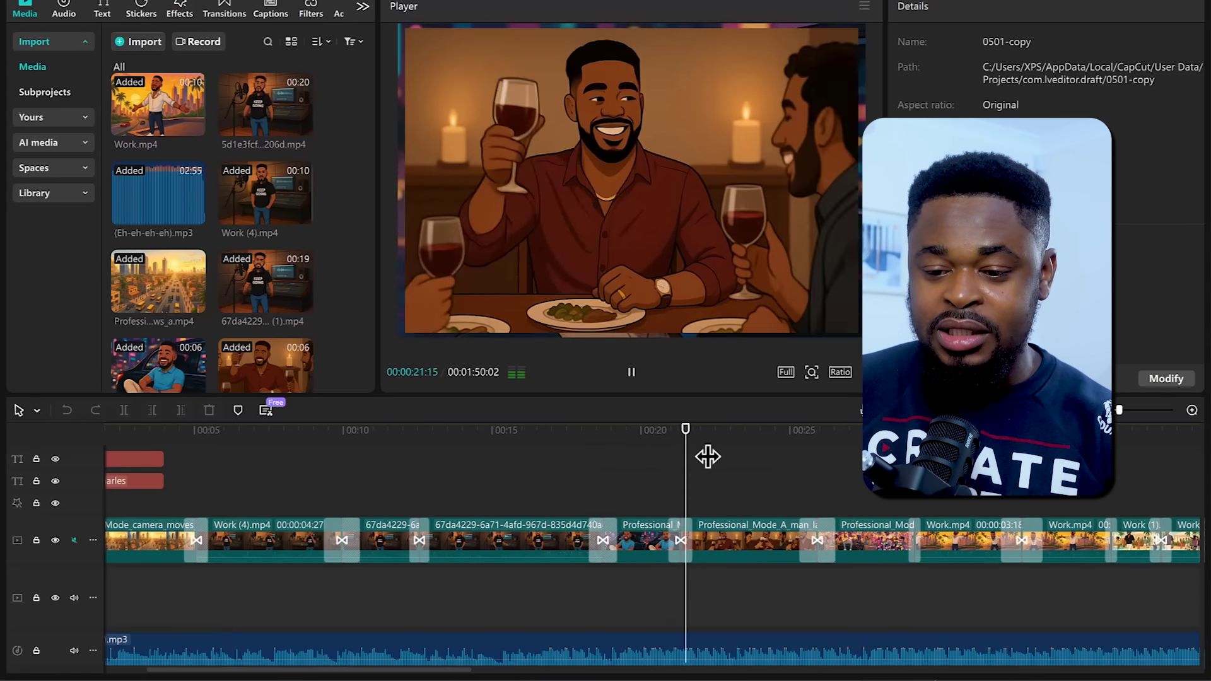
pyautogui.press('space')
pyautogui.click(799, 429)
pyautogui.press('space')
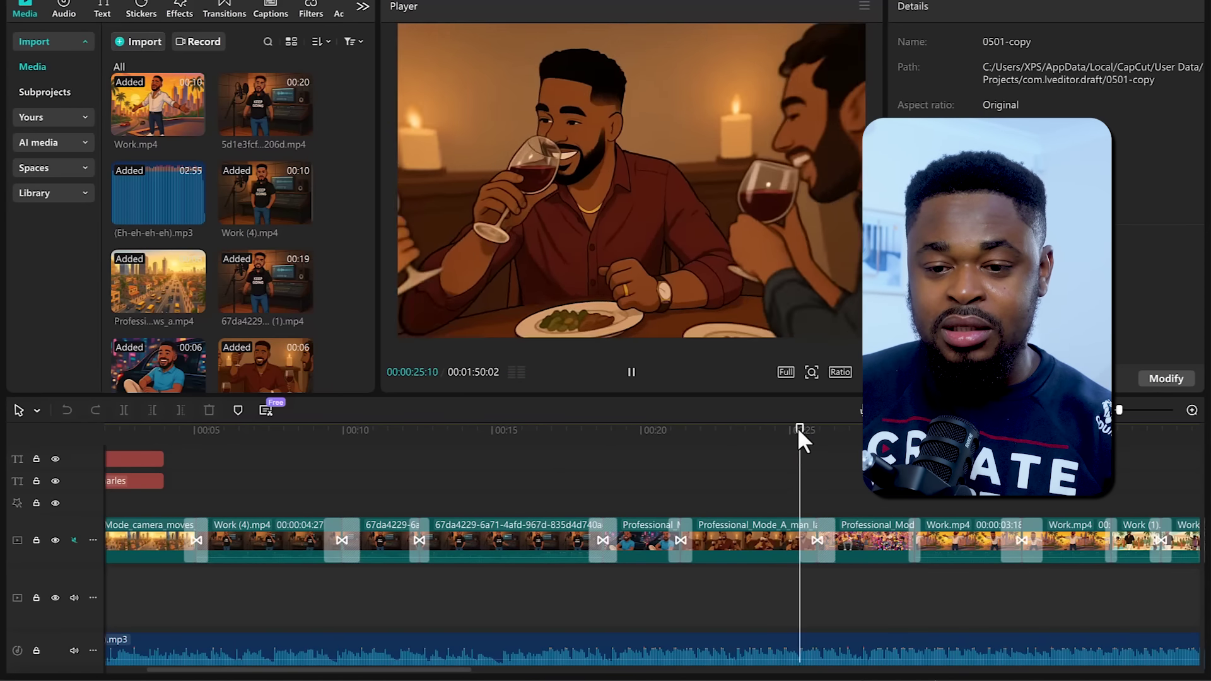
pyautogui.press('space')
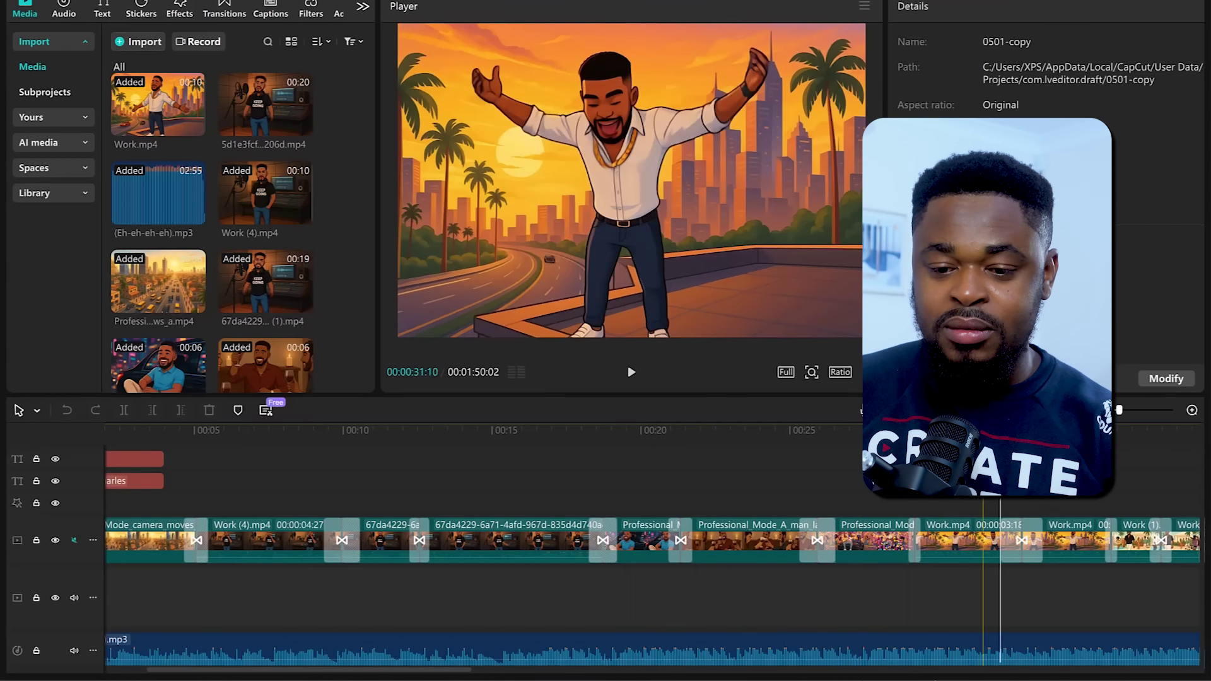
# - Play the sunset skyline scene further and the transition into the beach party clip at about 42 seconds
pyautogui.click(634, 379)
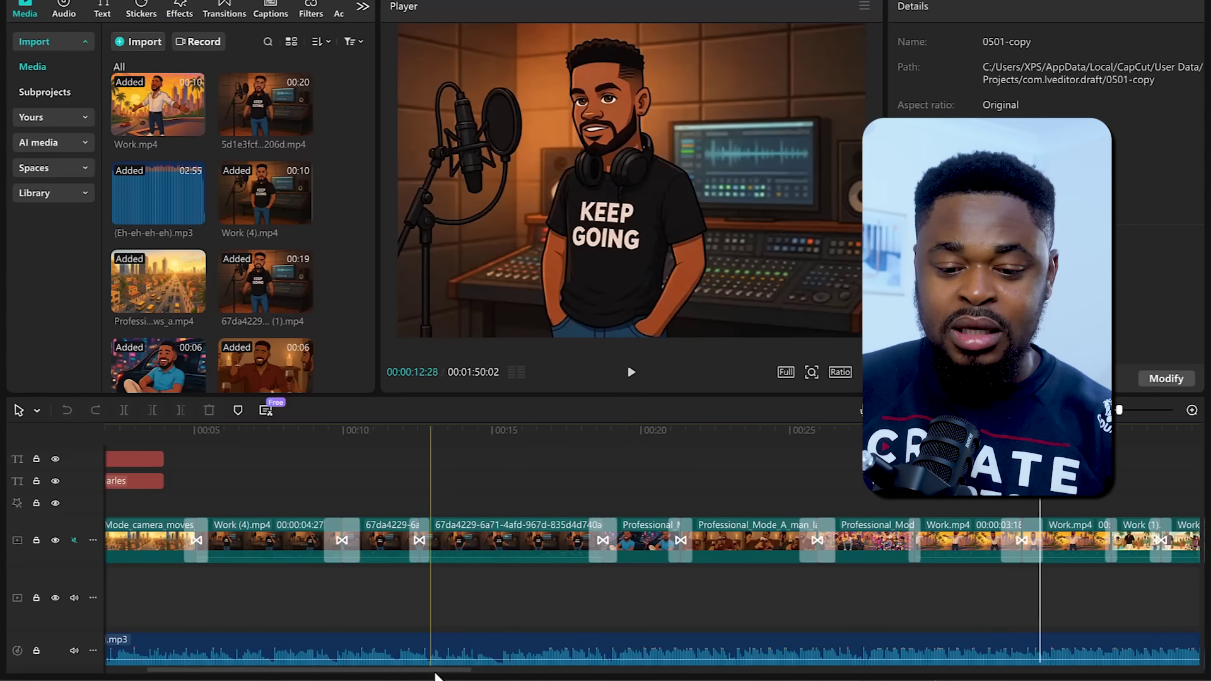
pyautogui.hscroll(5, 460, 669)
pyautogui.hscroll(10, 606, 670)
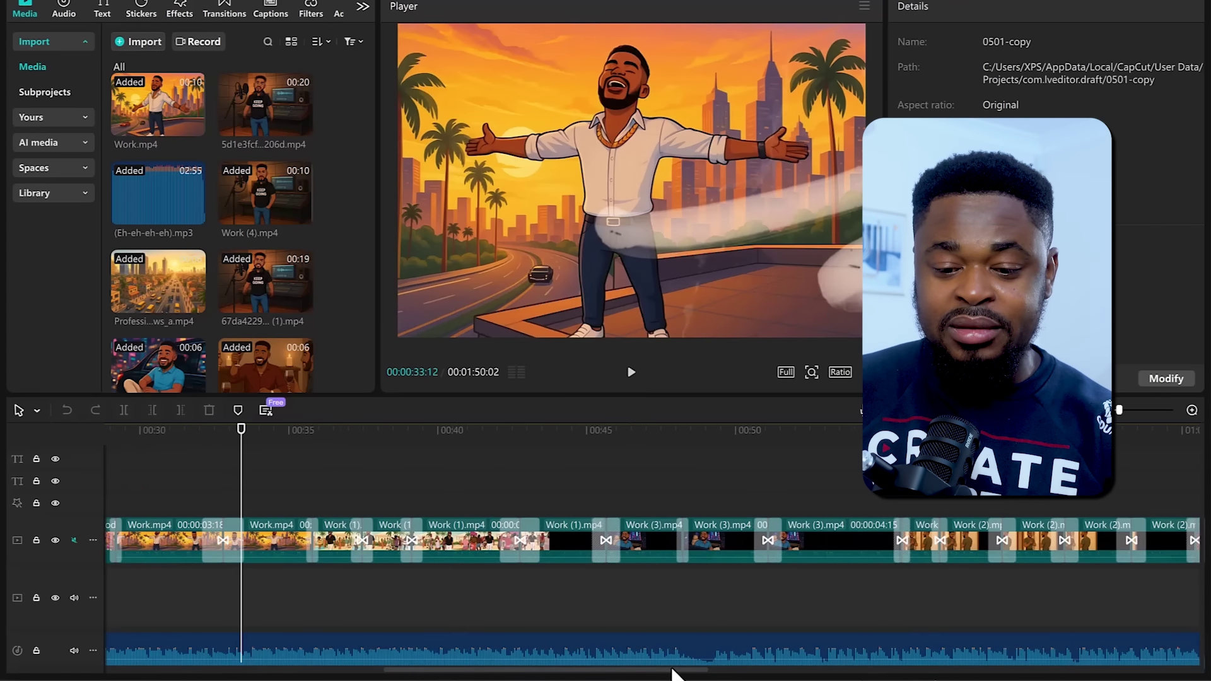
pyautogui.click(509, 431)
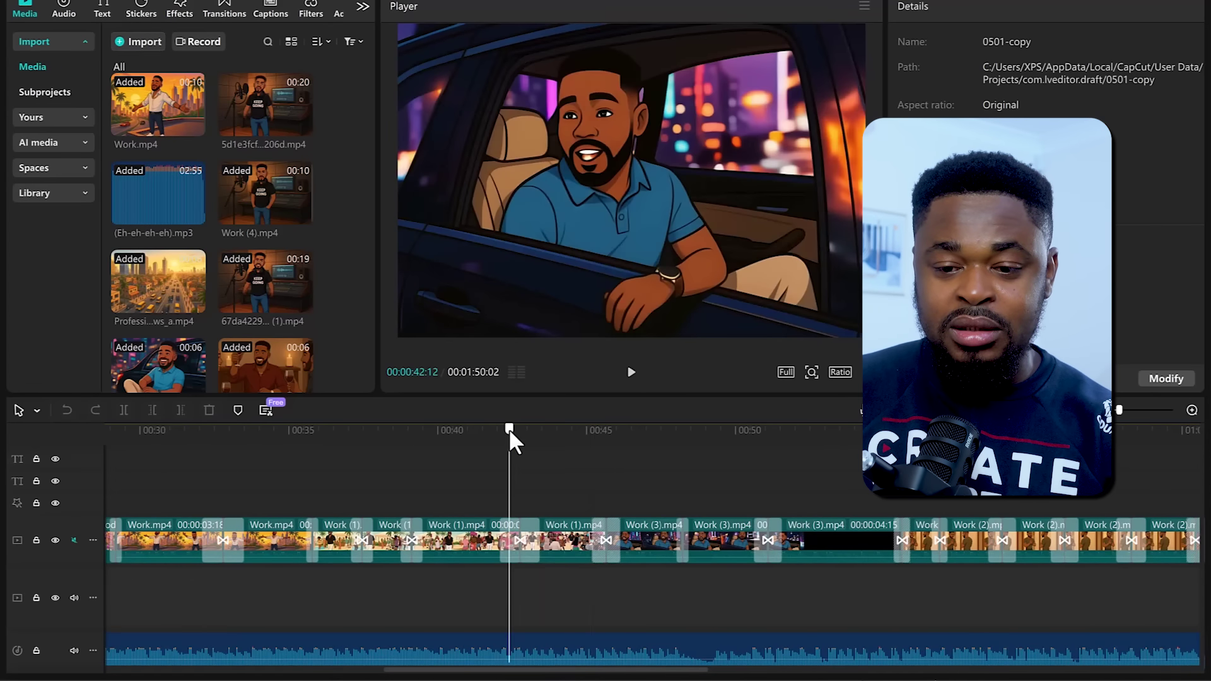
pyautogui.press('space')
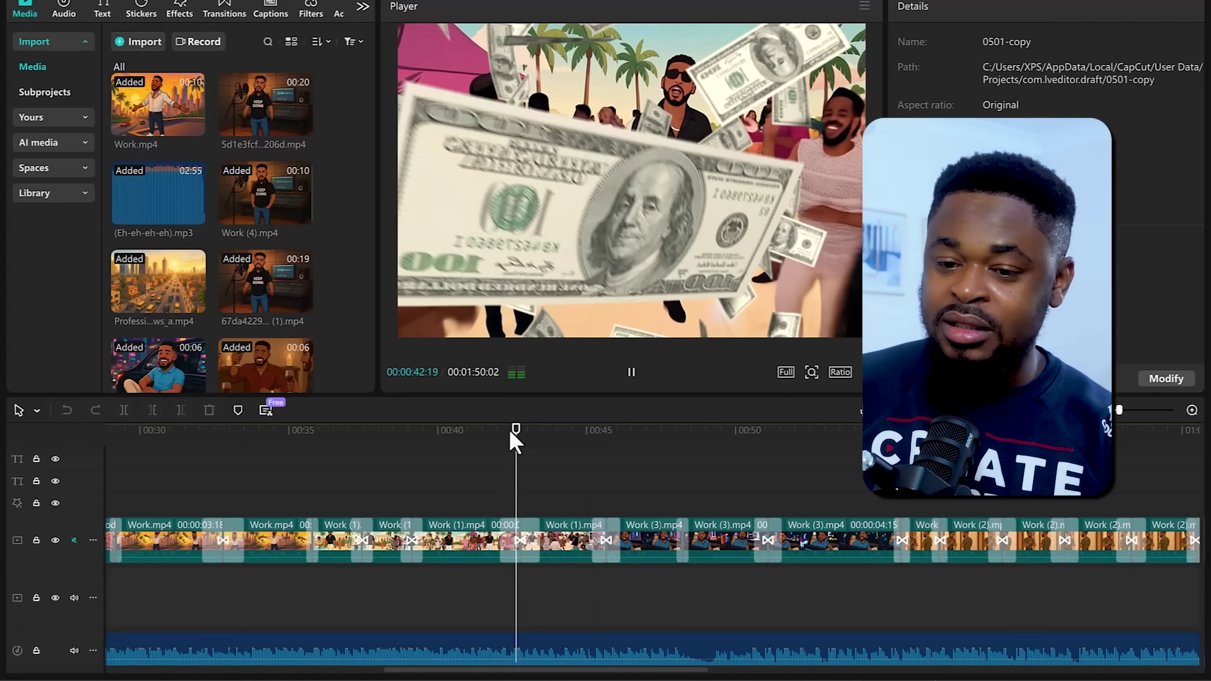
pyautogui.press('space')
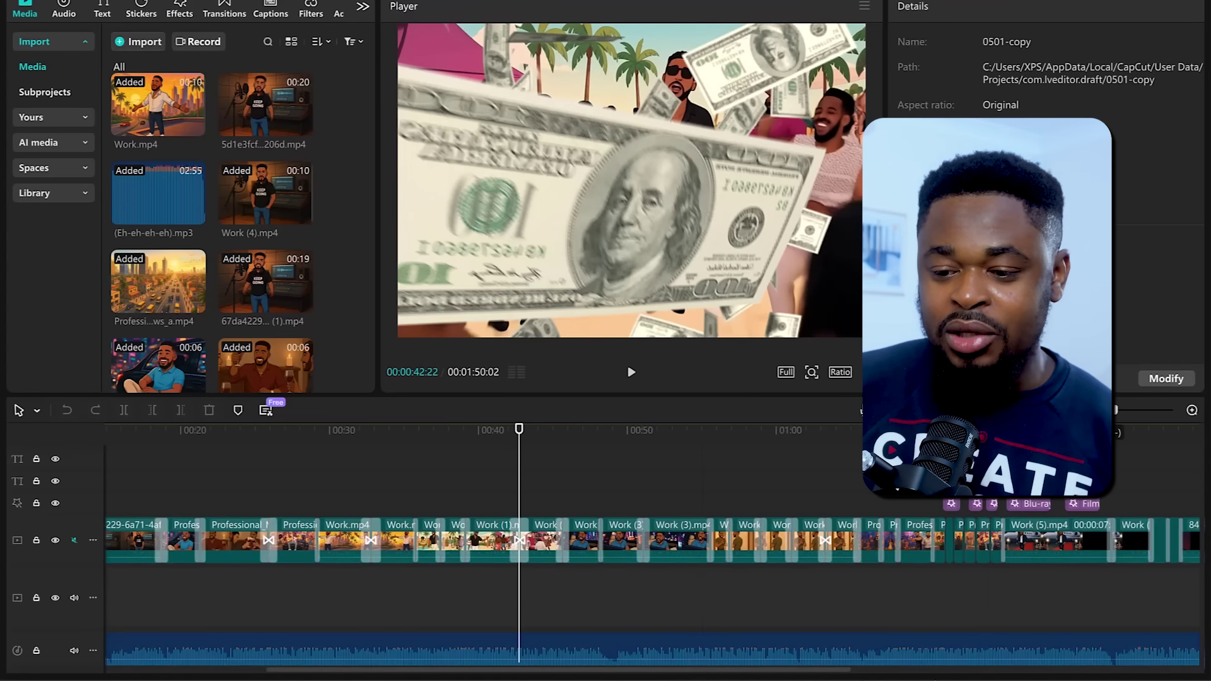
# - Play the section with stacked video effects from about 1:10 through the private jet scene to review the effects
pyautogui.scroll(-5, 724, 507)
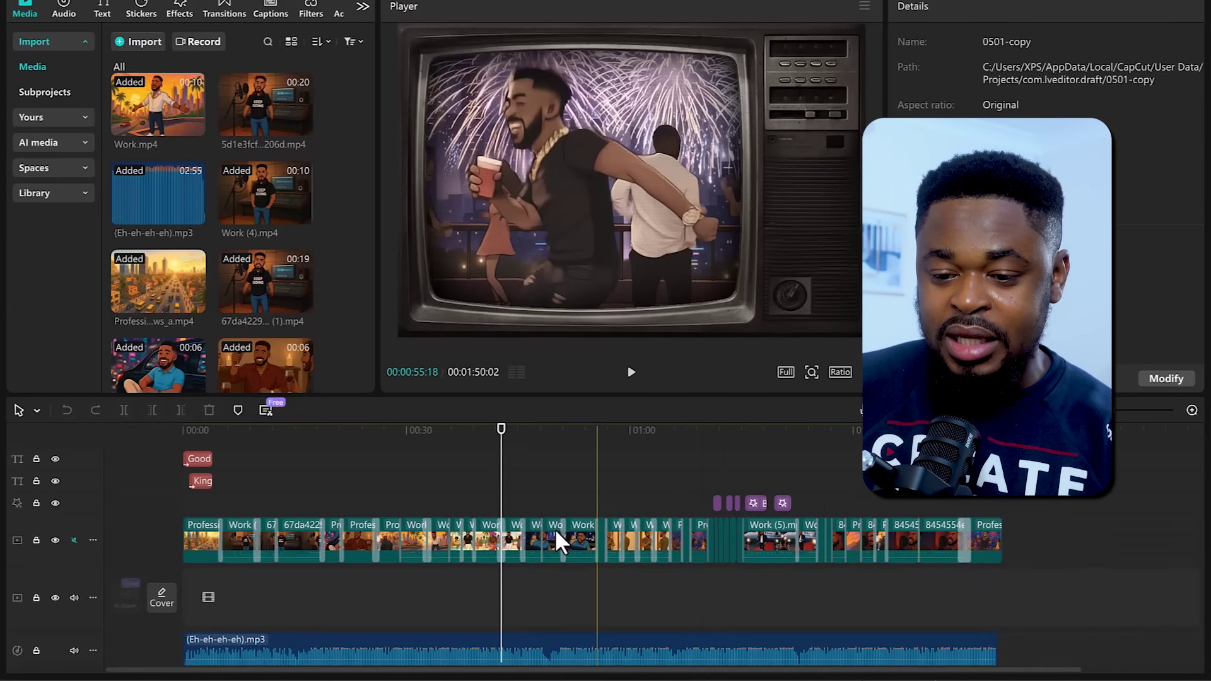
pyautogui.click(719, 430)
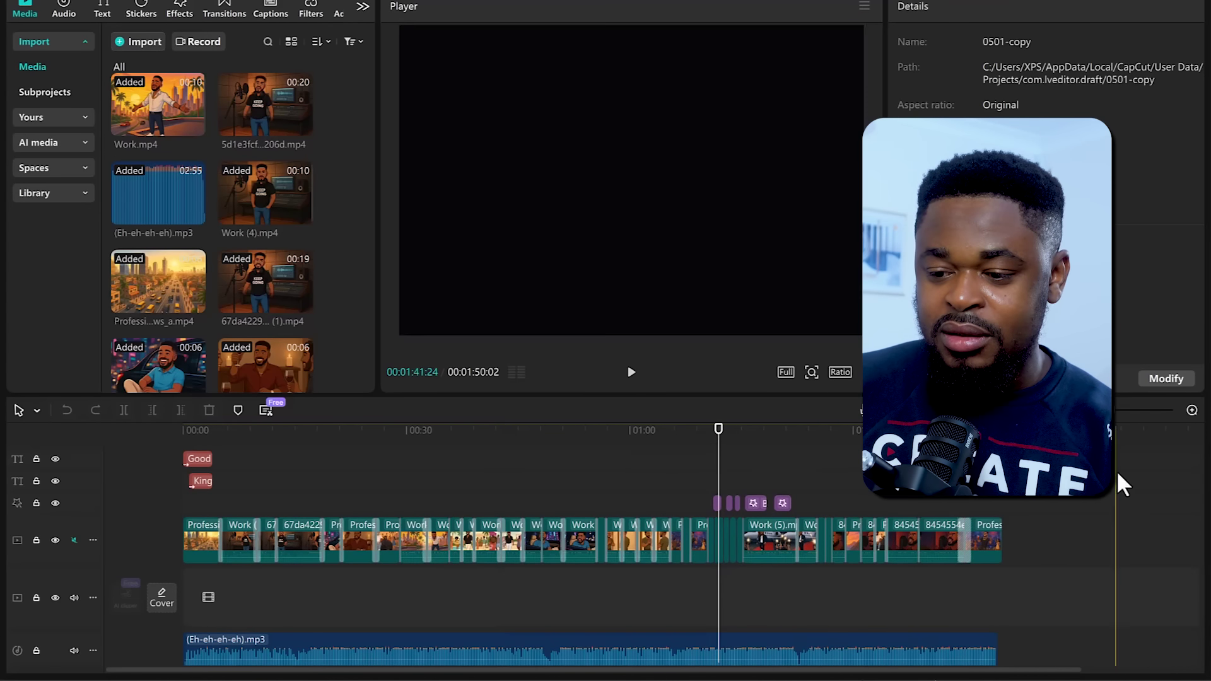
pyautogui.click(1191, 410)
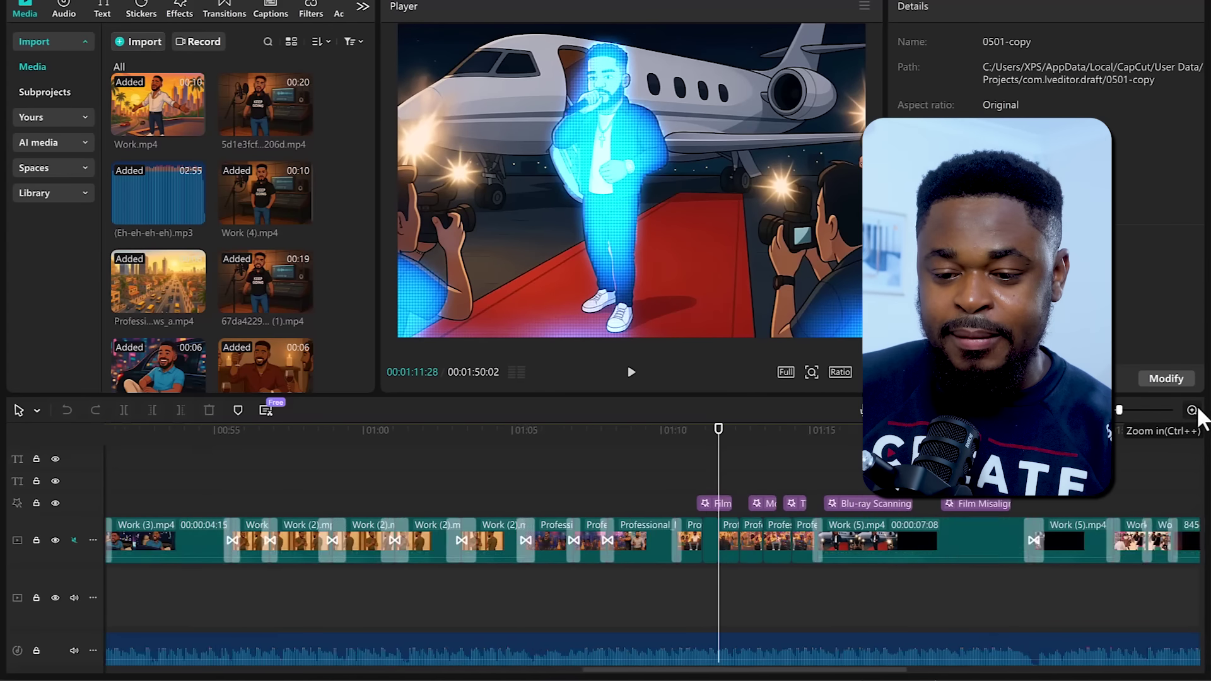
pyautogui.click(1191, 410)
pyautogui.click(664, 432)
pyautogui.press('space')
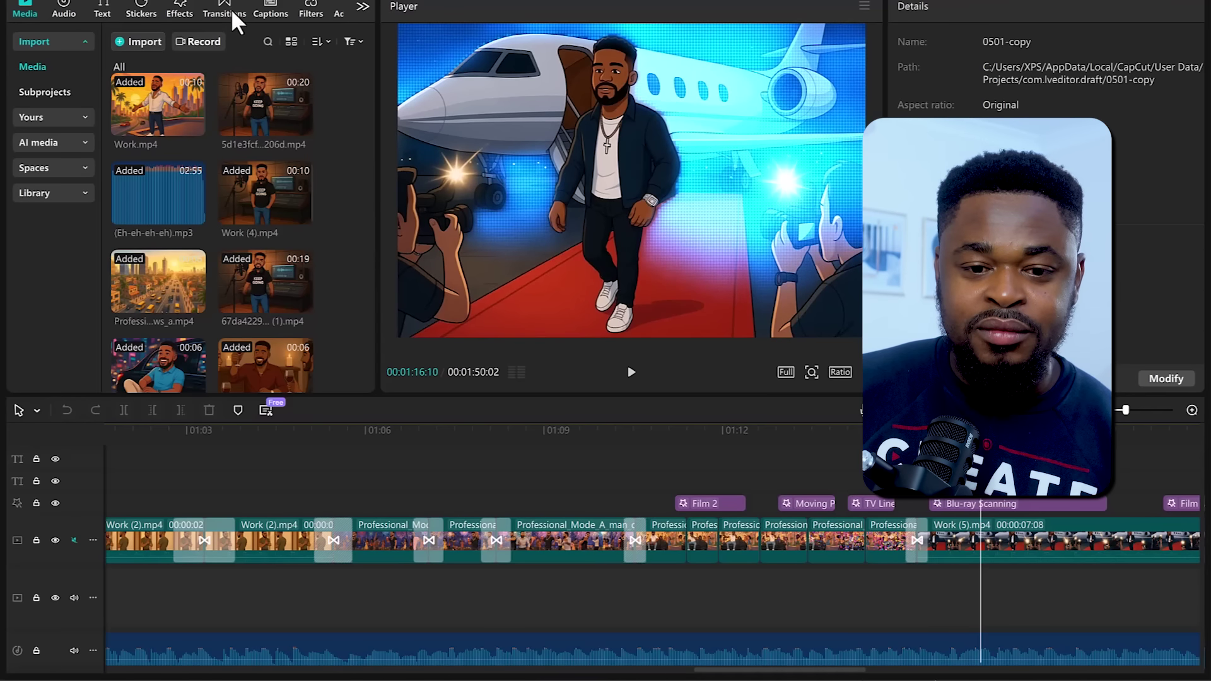
# - Apply the Glare II transition between two of the short clips at about 1:13
pyautogui.click(232, 11)
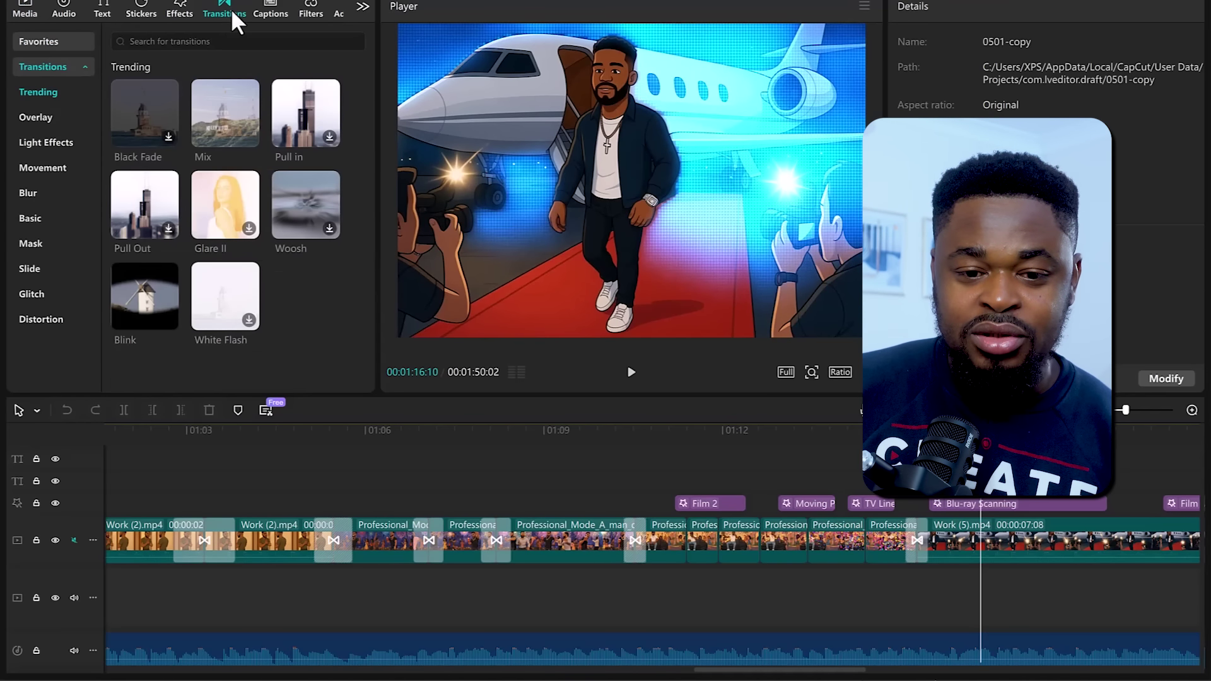
pyautogui.click(229, 125)
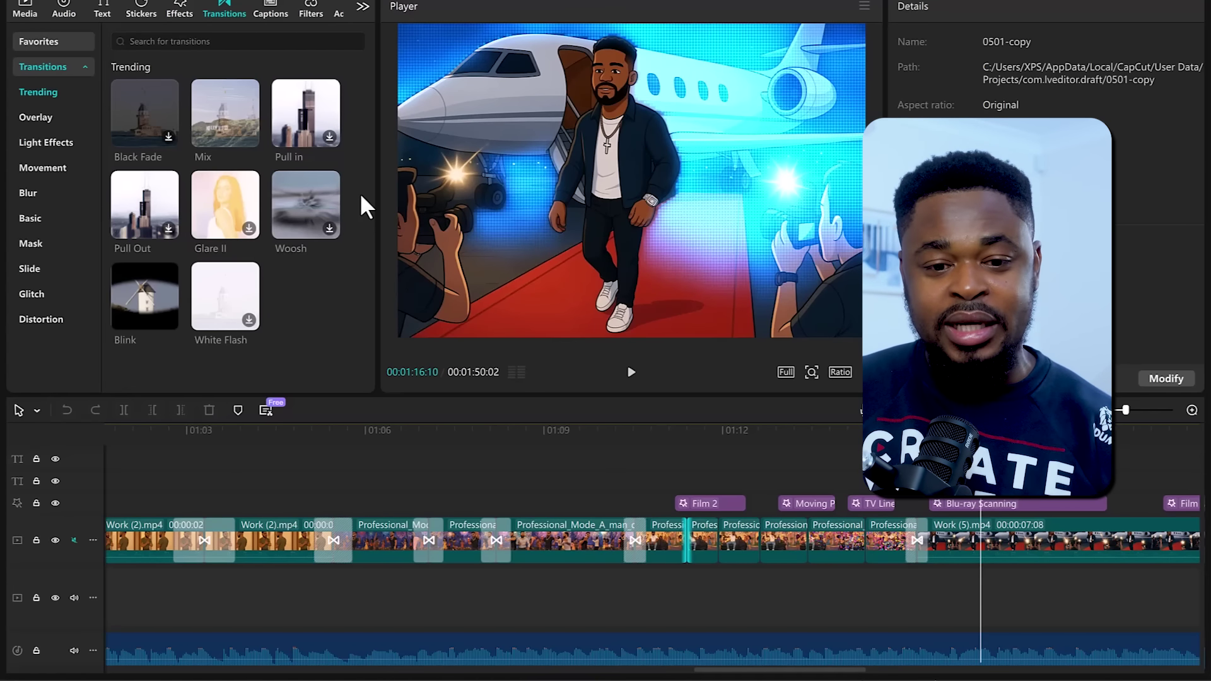
pyautogui.moveTo(206, 209); pyautogui.dragTo(797, 552)
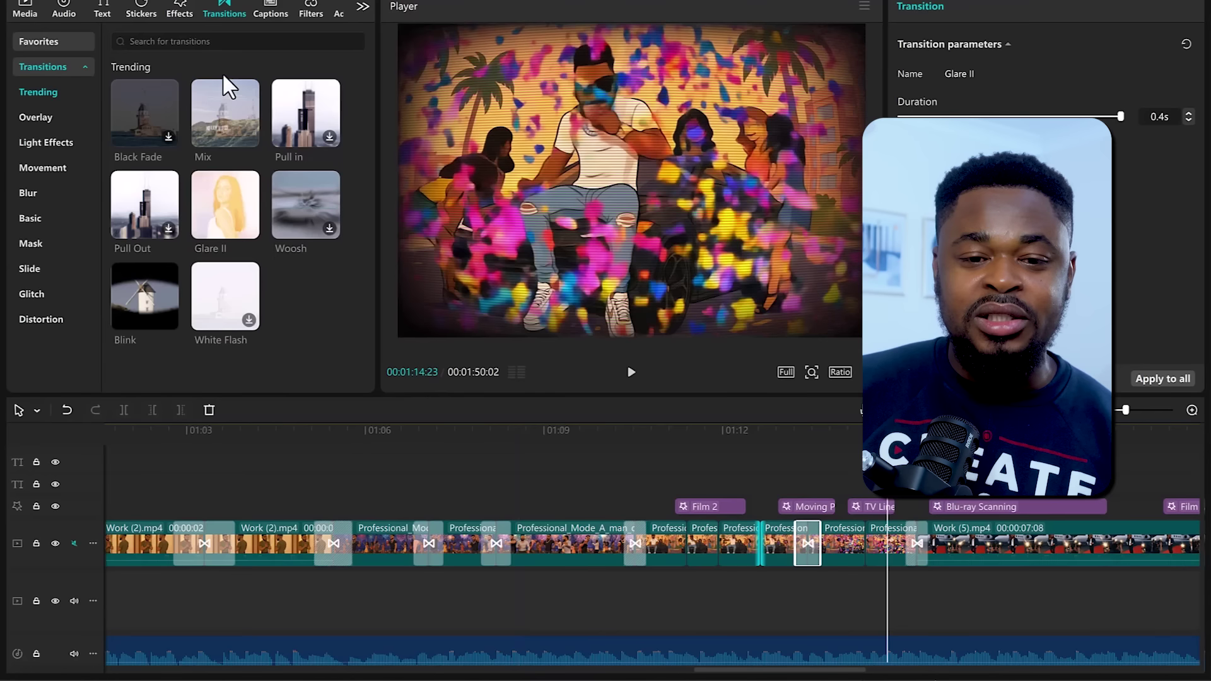
# - Add the Negative Graffiti video effect on its own track over the party clips from about 1:08 and play it
pyautogui.click(173, 9)
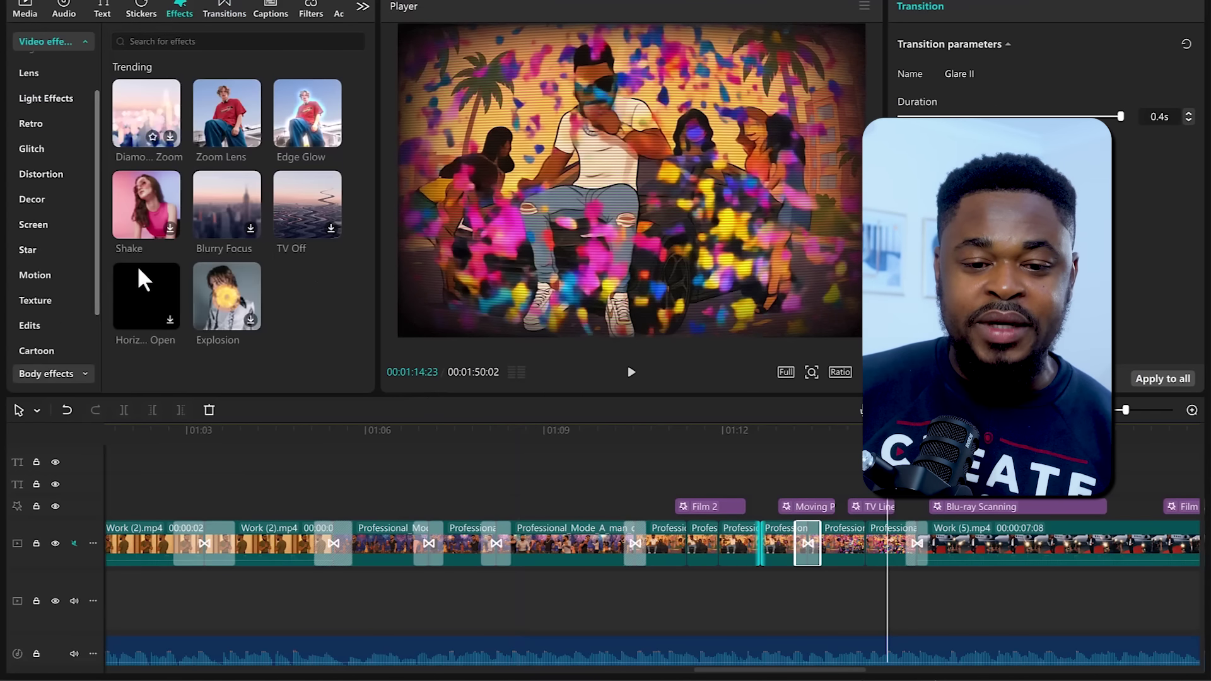
pyautogui.scroll(-3, 198, 204)
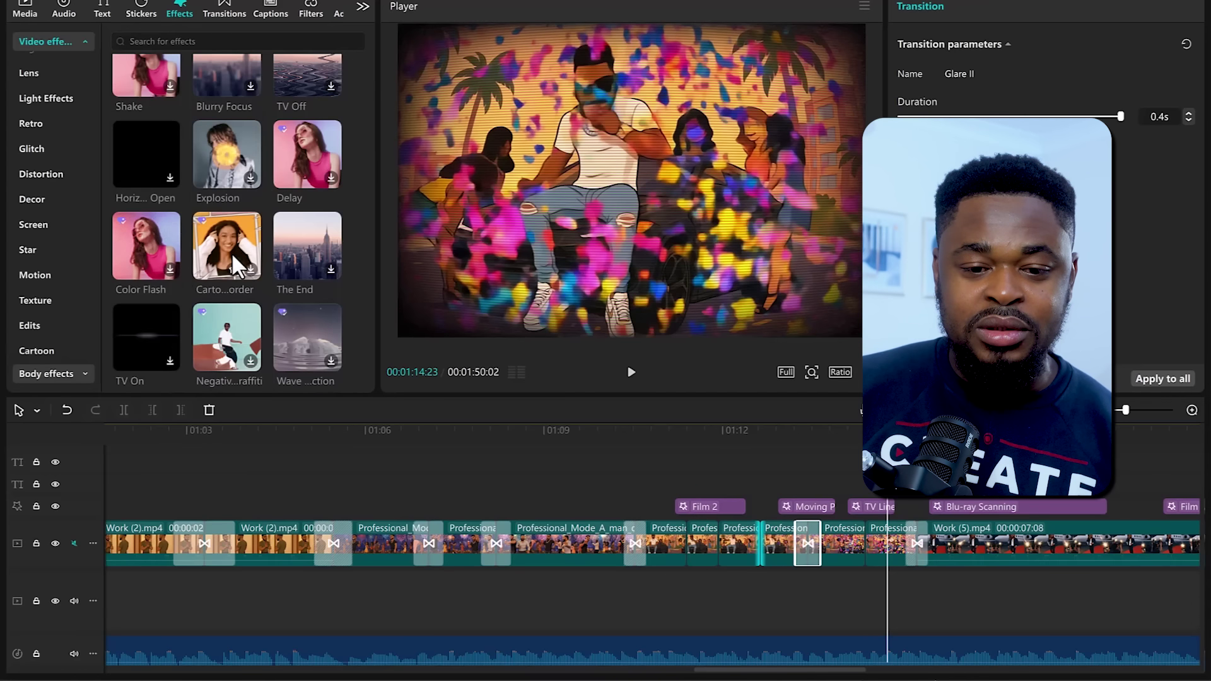
pyautogui.scroll(-2, 233, 250)
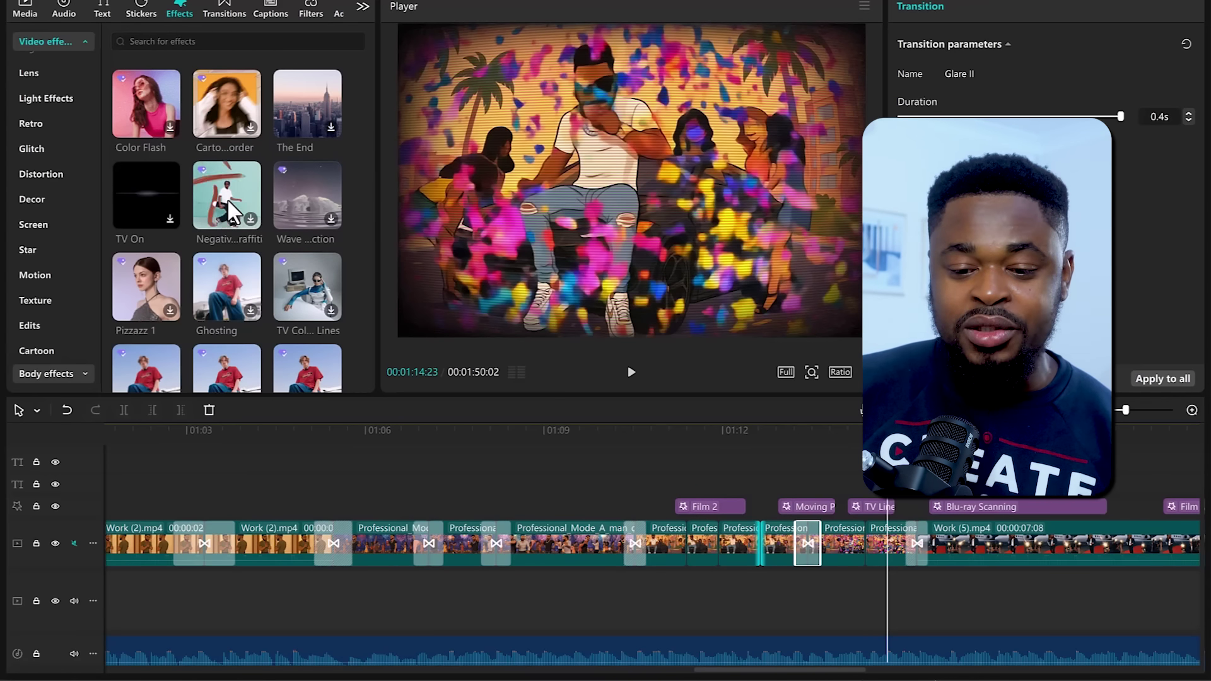
pyautogui.moveTo(227, 198); pyautogui.dragTo(326, 495)
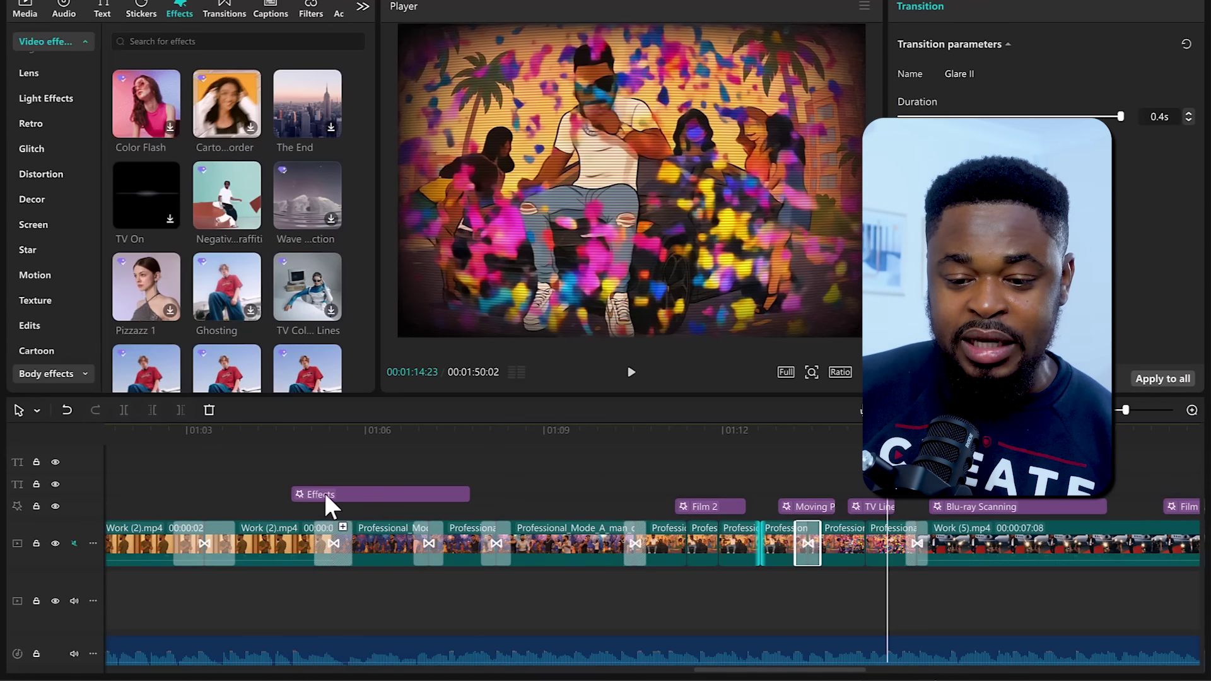
pyautogui.moveTo(404, 506); pyautogui.dragTo(507, 491)
pyautogui.click(475, 431)
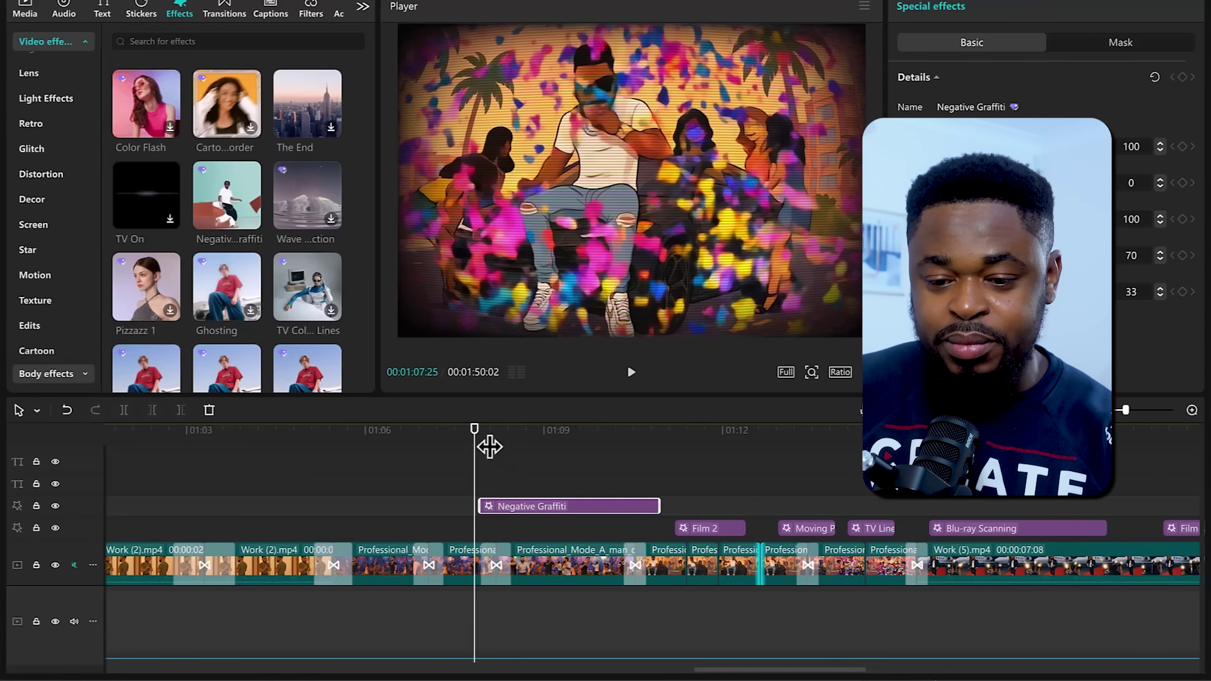
pyautogui.click(632, 374)
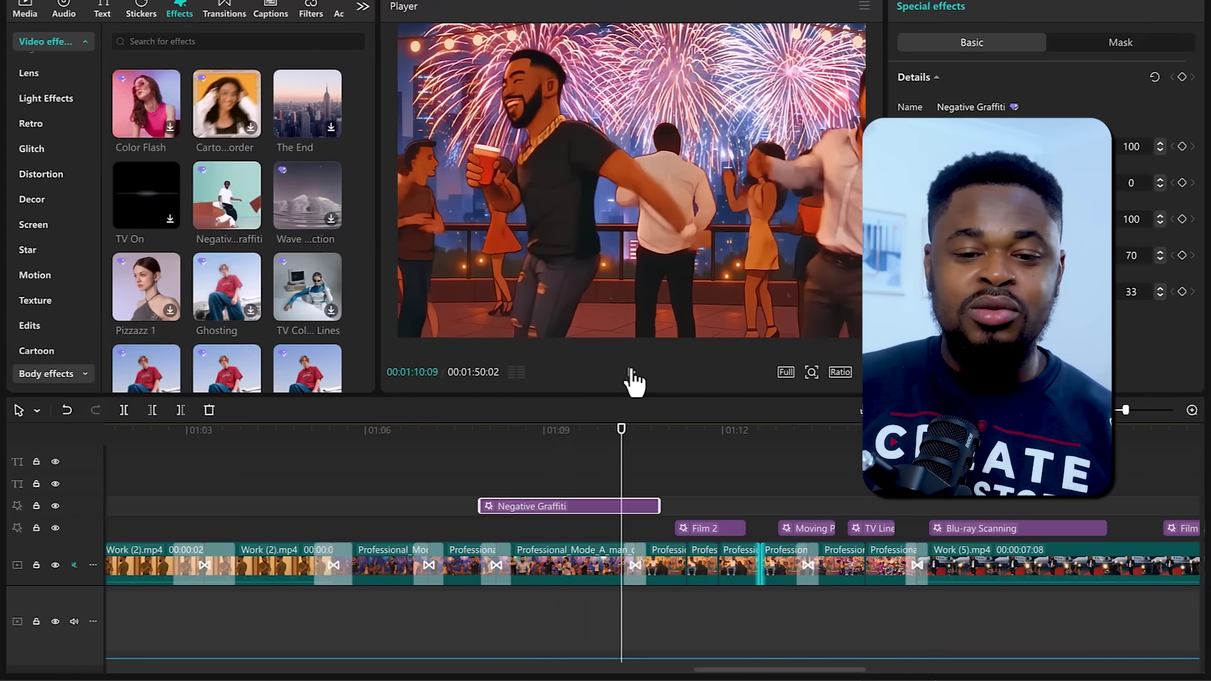
pyautogui.scroll(-5, 272, 225)
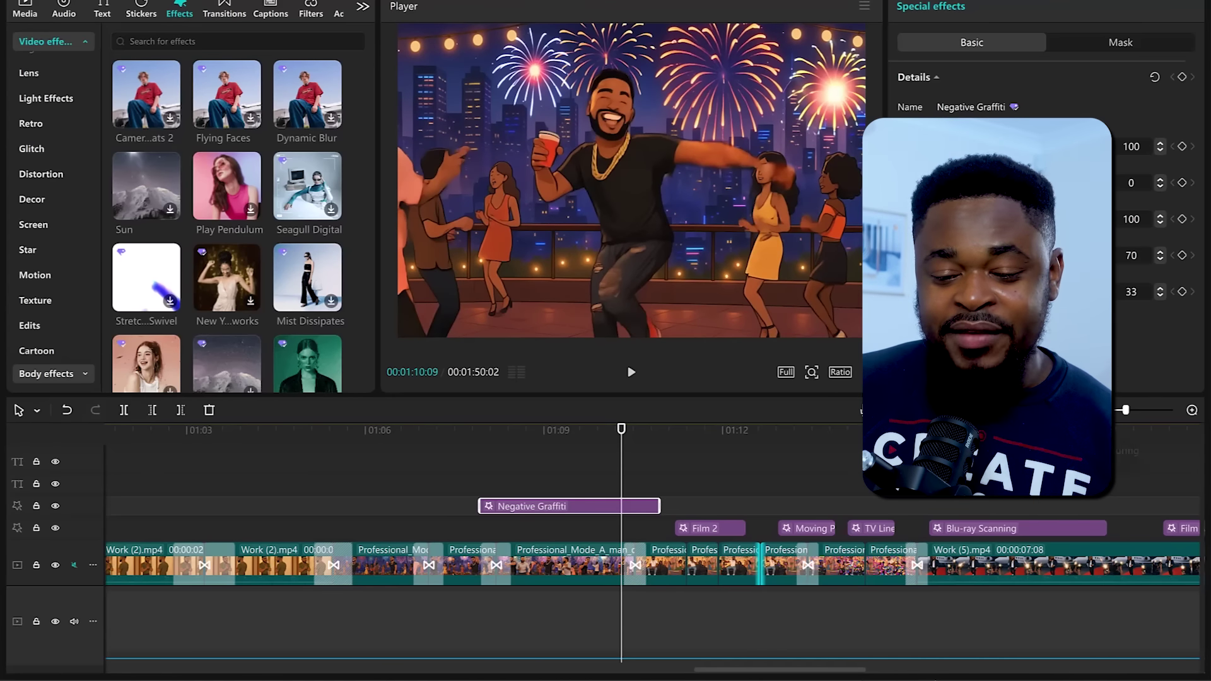
pyautogui.scroll(-8, 984, 467)
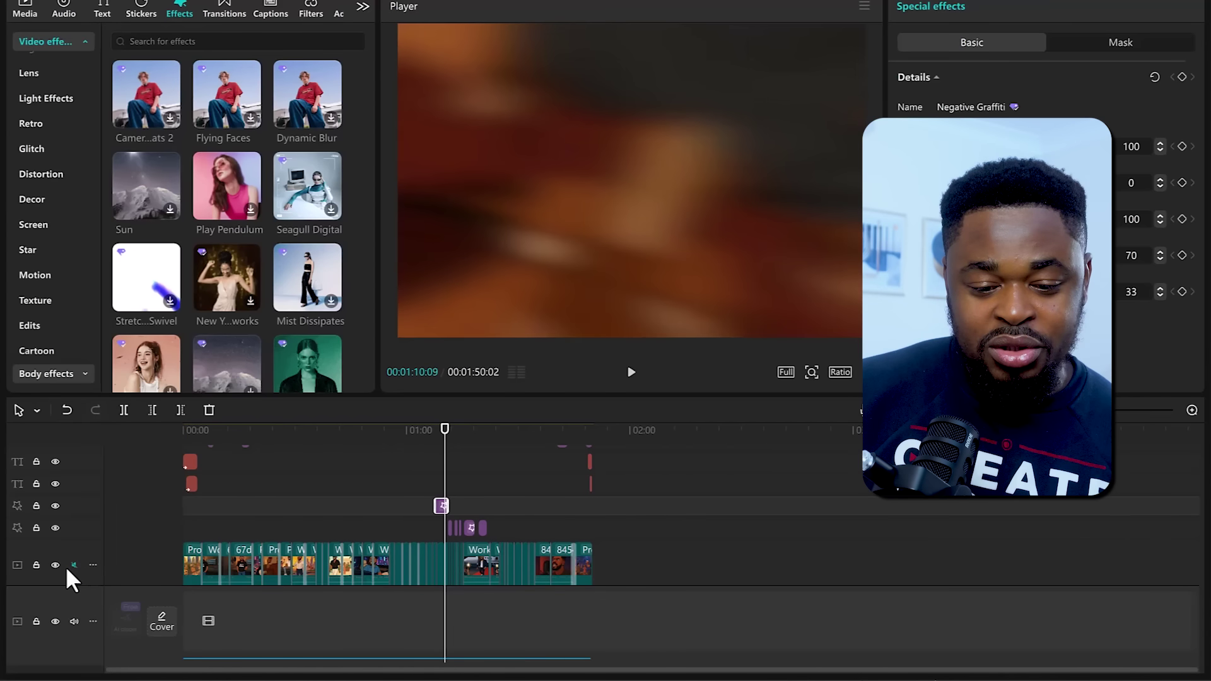
pyautogui.scroll(-2, 215, 631)
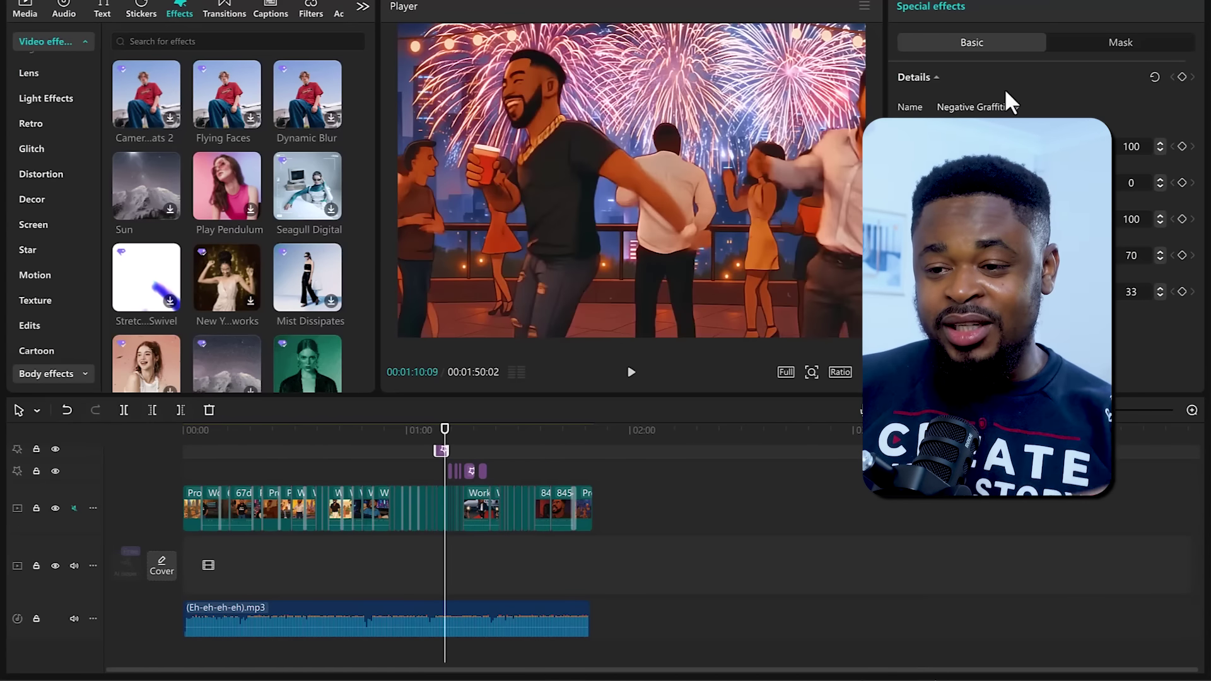
# - Open the export settings for the project and switch the output from audio only to video
pyautogui.click(1086, 1)
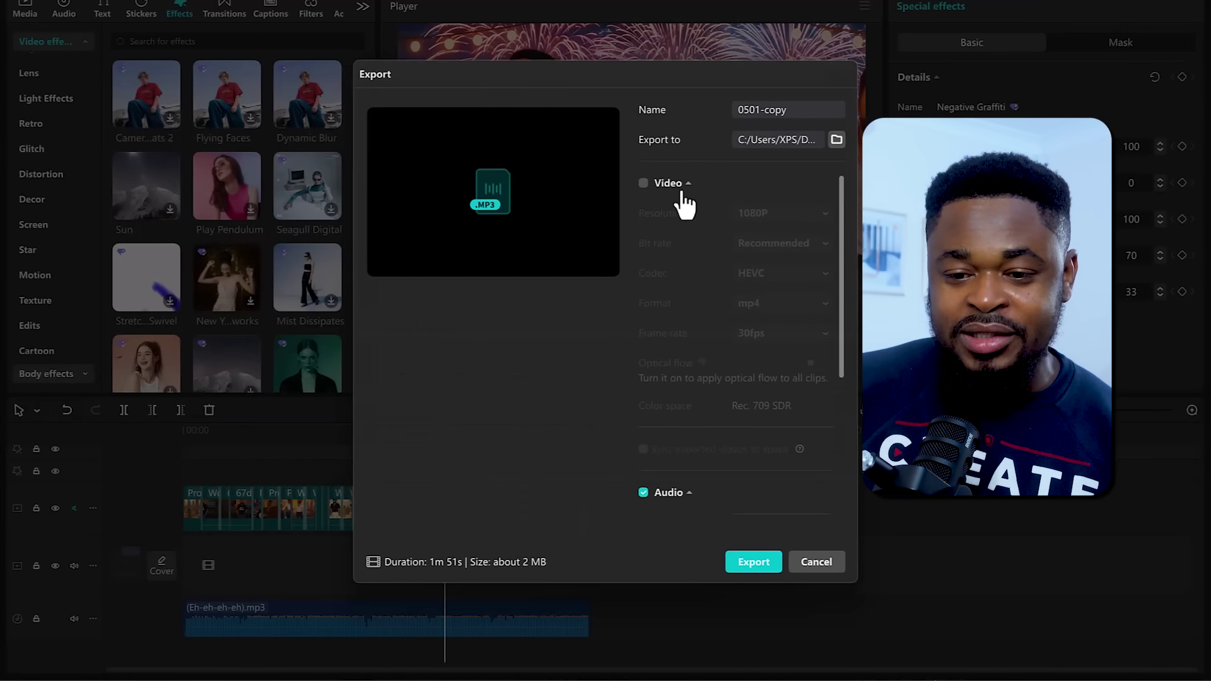
pyautogui.click(643, 184)
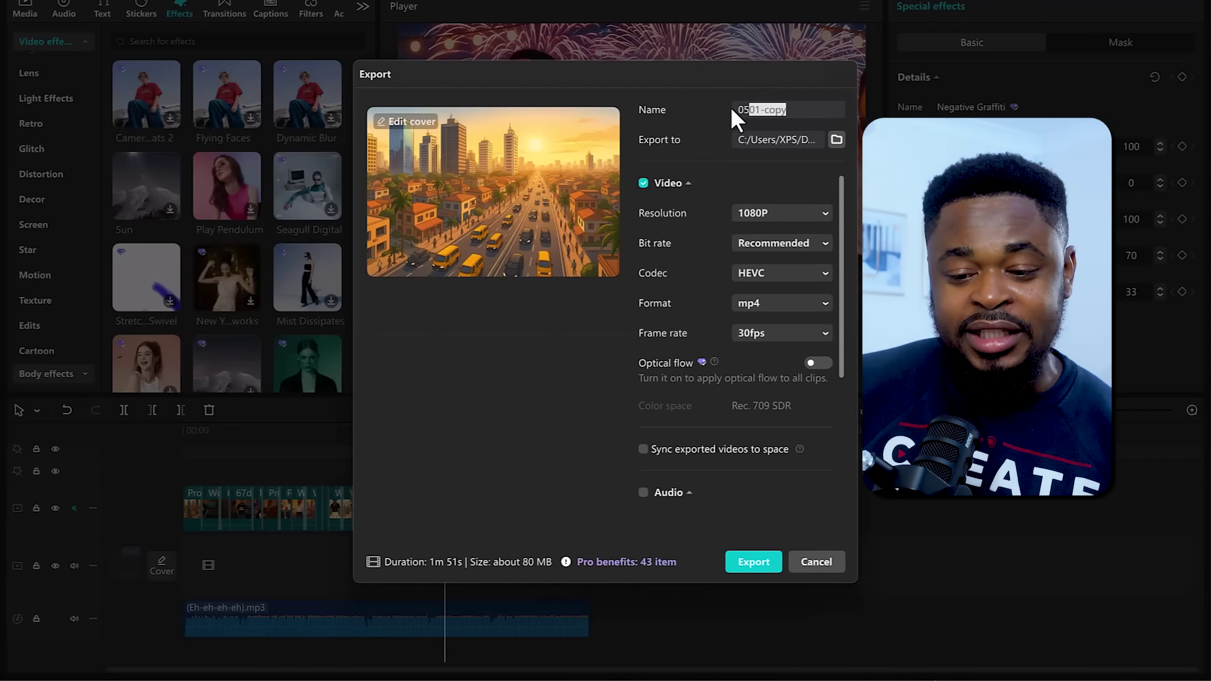
pyautogui.click(770, 539)
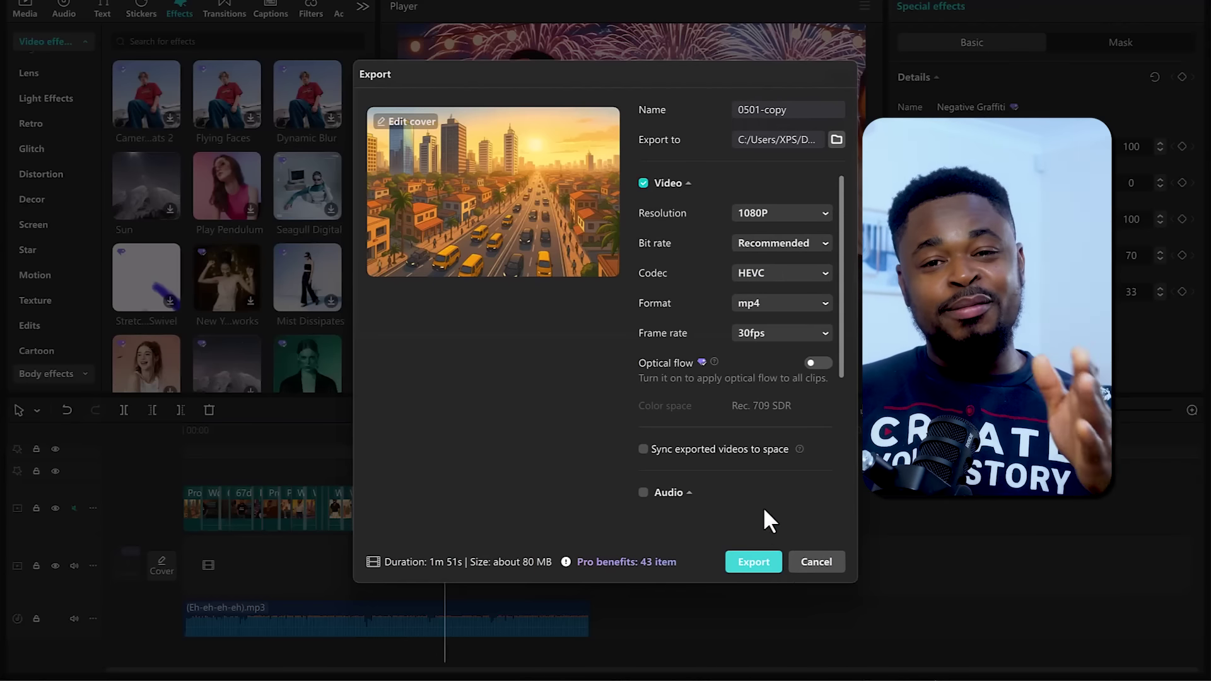